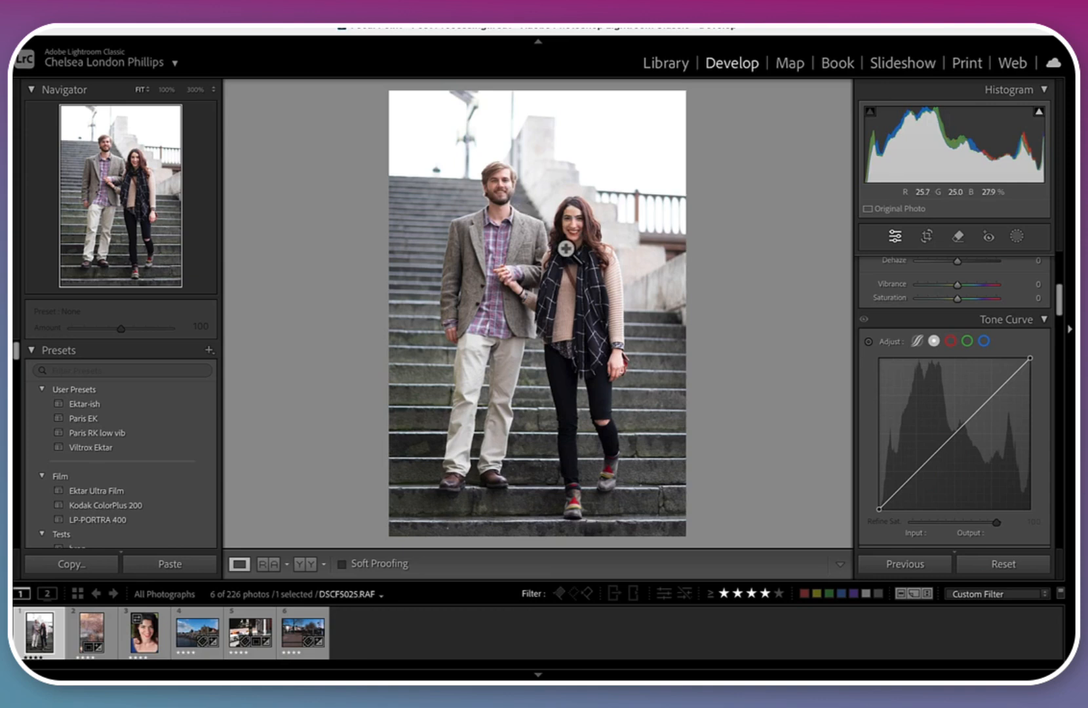
# Step: Set the couple photo's Exposure to +0.30 and sample the pale stone wall beside the woman as the white balance neutral
pyautogui.scroll(5, 884, 352)
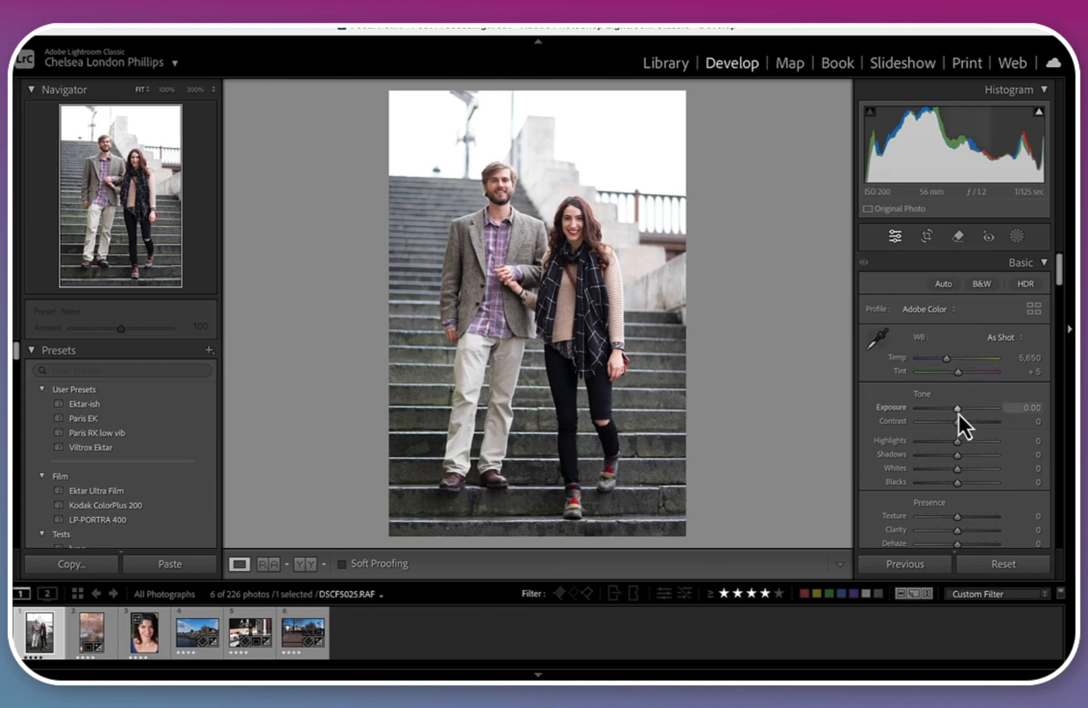
pyautogui.moveTo(958, 409); pyautogui.dragTo(960, 411)
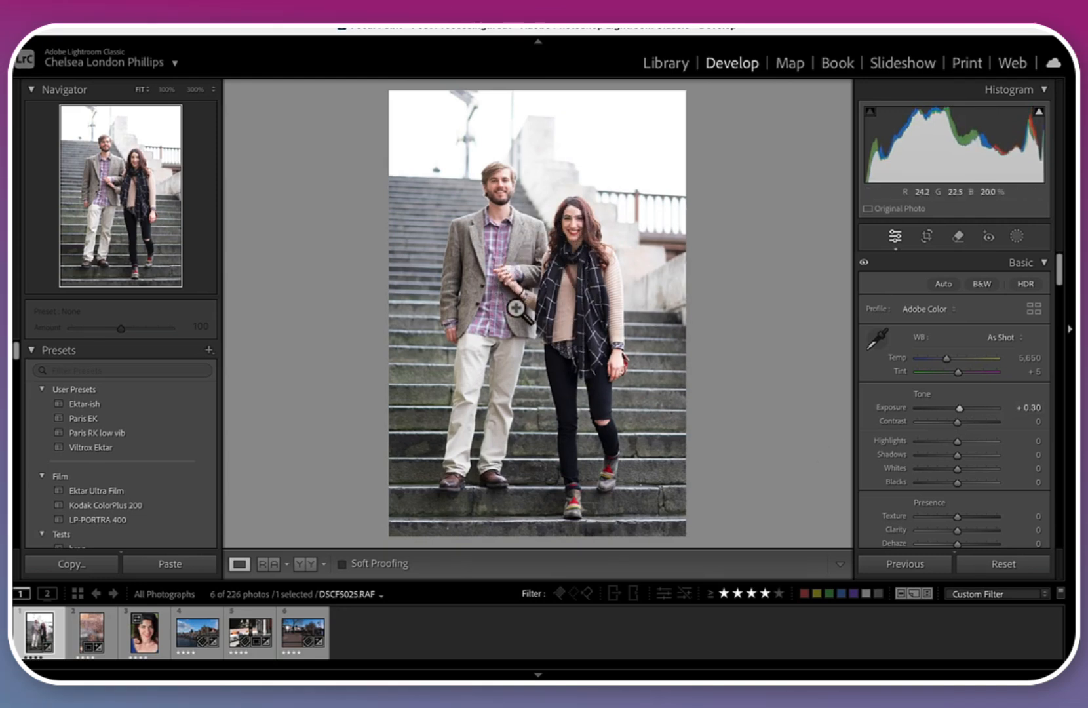
pyautogui.click(878, 338)
pyautogui.click(646, 259)
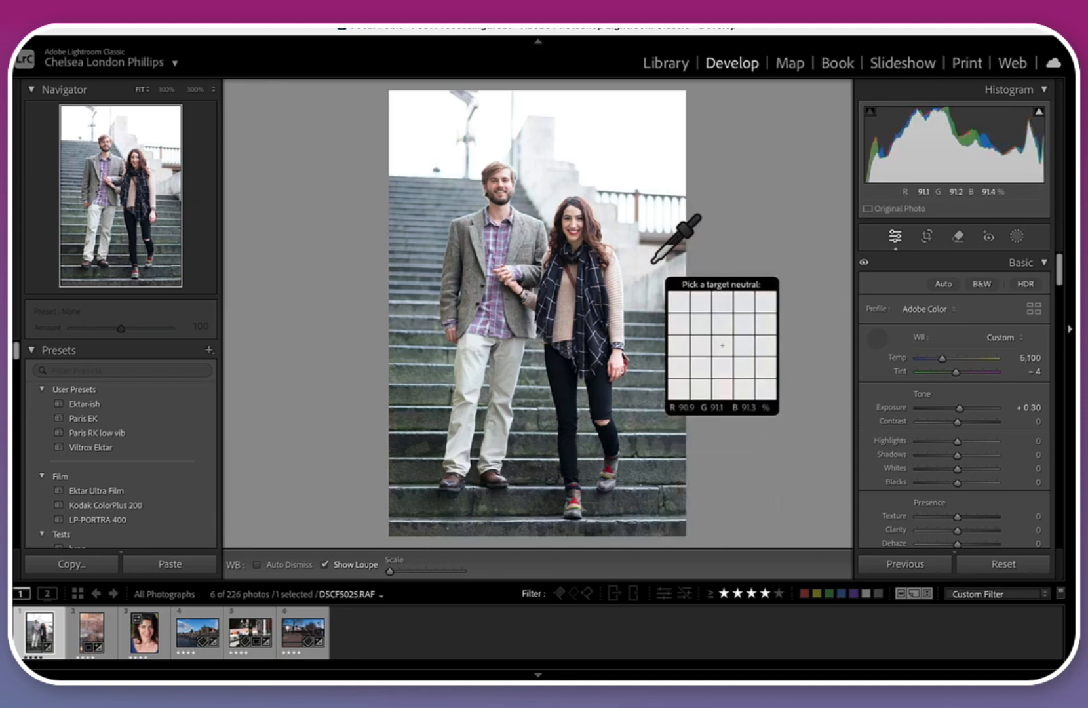
pyautogui.click(876, 341)
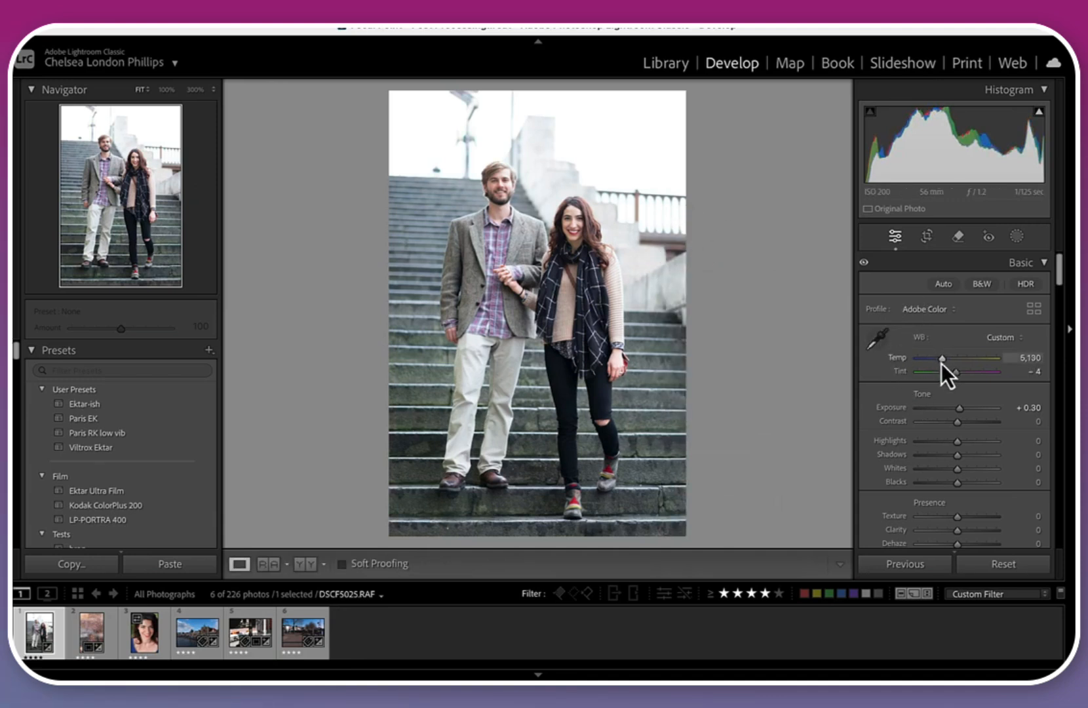
# Step: Warm the white balance to Temp 6,428 and Tint +4, and raise Exposure to +0.45
pyautogui.moveTo(941, 364)
pyautogui.mouseDown()
pyautogui.moveTo(956, 361)
pyautogui.moveTo(958, 375)
pyautogui.mouseUp()
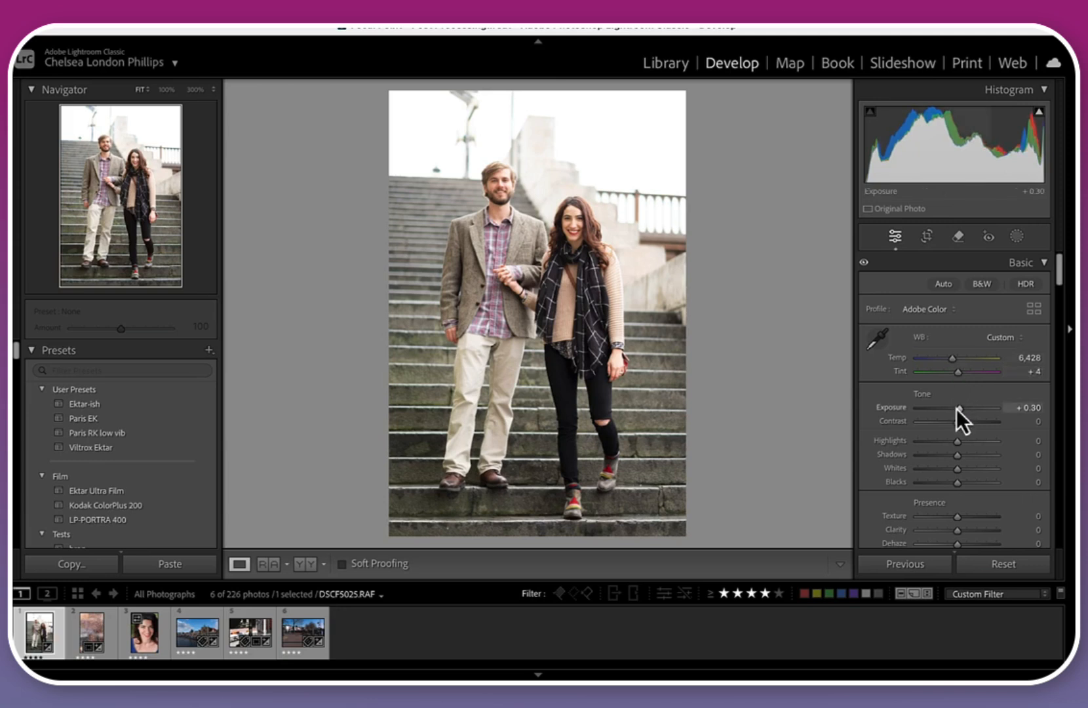
pyautogui.moveTo(958, 410); pyautogui.dragTo(959, 409)
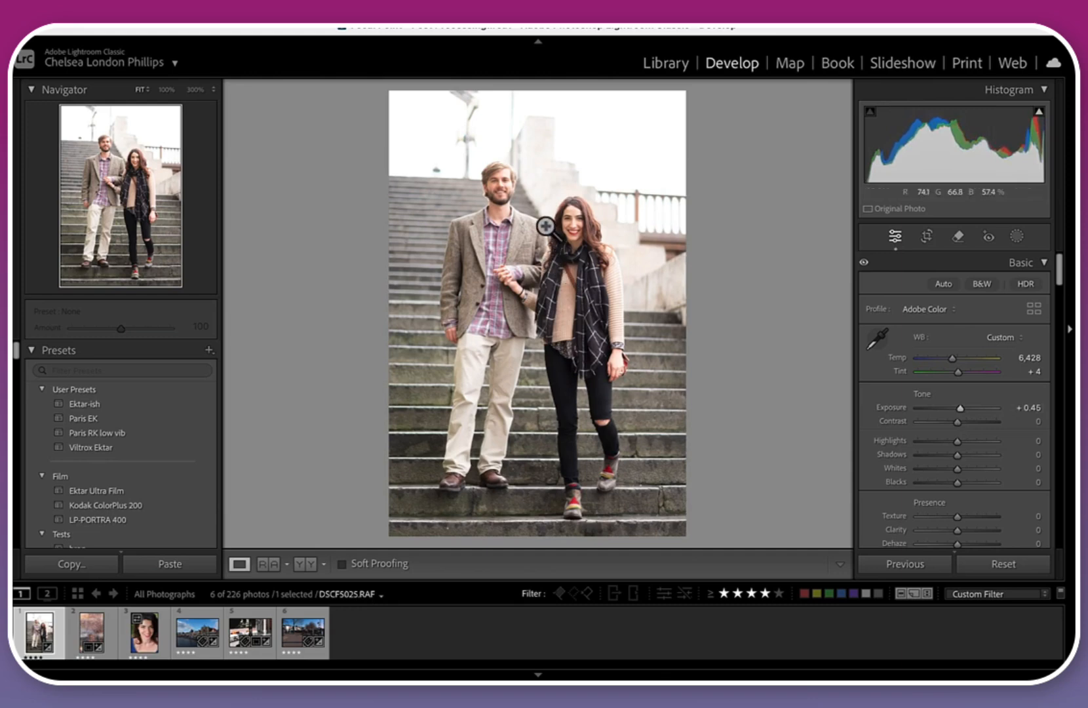
# Step: Examine the couple photo up close, especially the woman's skin tones, and look over the adjustments down to the Color Mixer's Luminance settings
pyautogui.click(571, 234)
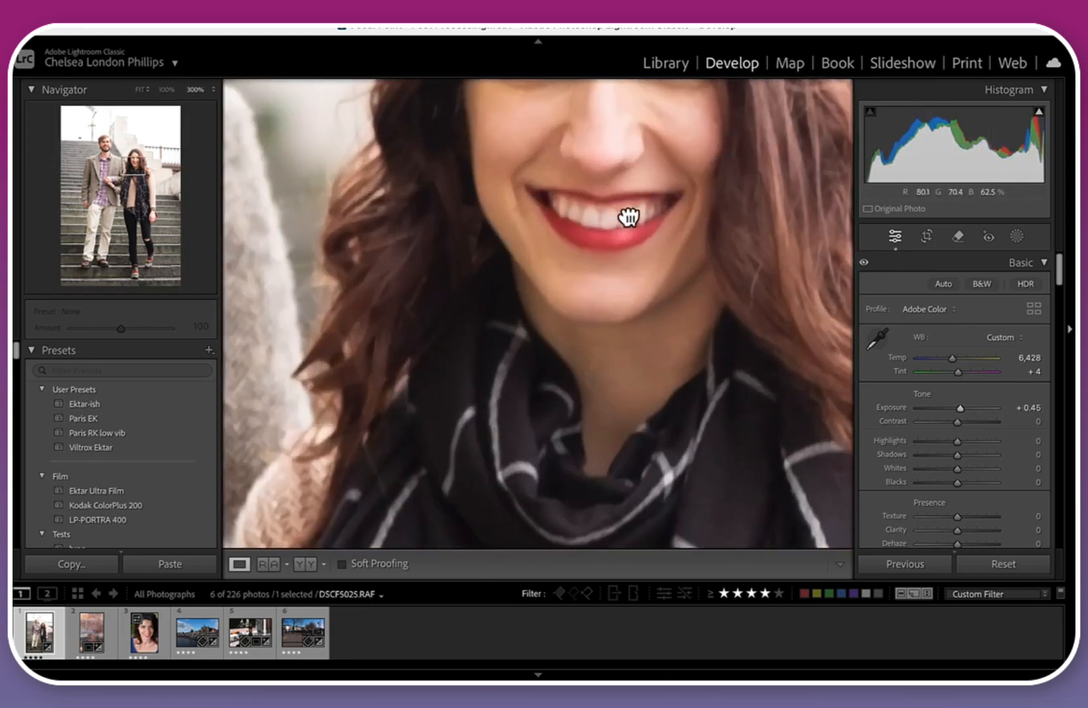
pyautogui.moveTo(626, 213); pyautogui.dragTo(655, 457)
pyautogui.moveTo(471, 327); pyautogui.dragTo(724, 414)
pyautogui.moveTo(505, 298); pyautogui.dragTo(406, 200)
pyautogui.moveTo(622, 323); pyautogui.dragTo(416, 152)
pyautogui.click(690, 330)
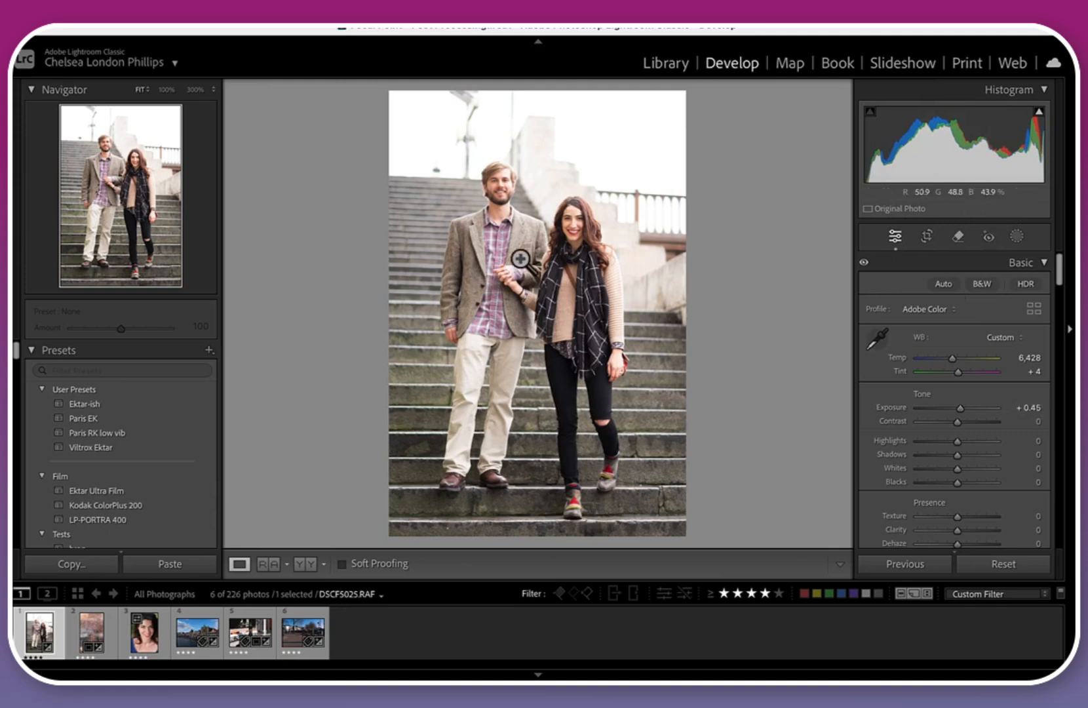
pyautogui.scroll(-3, 882, 470)
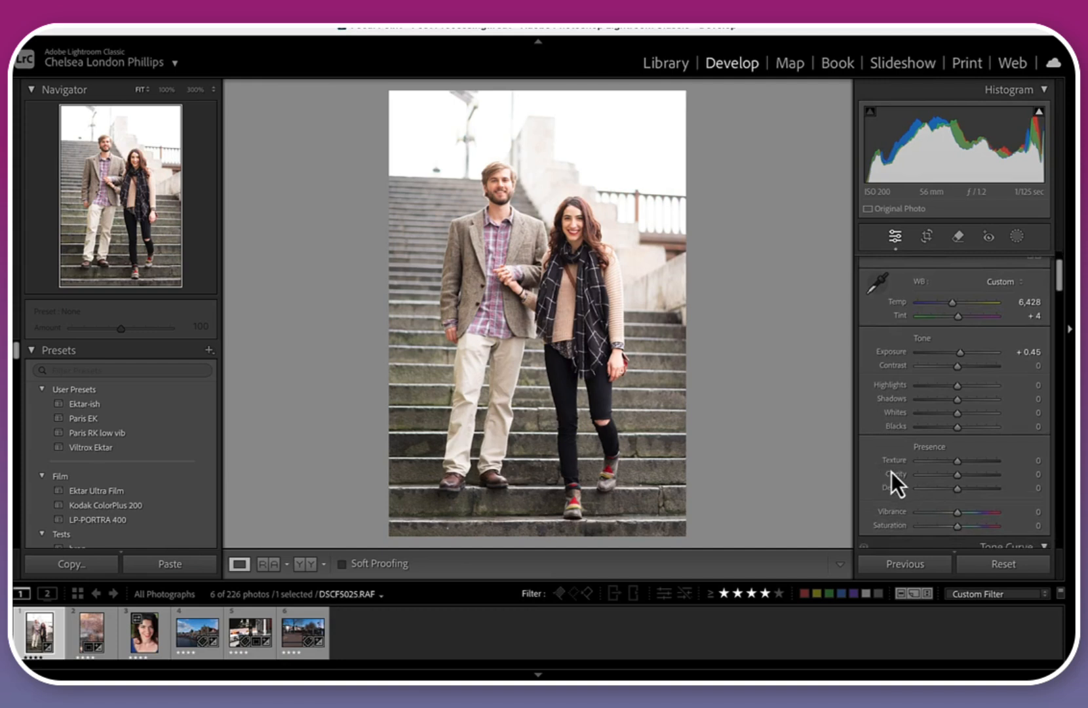
pyautogui.scroll(-12, 889, 495)
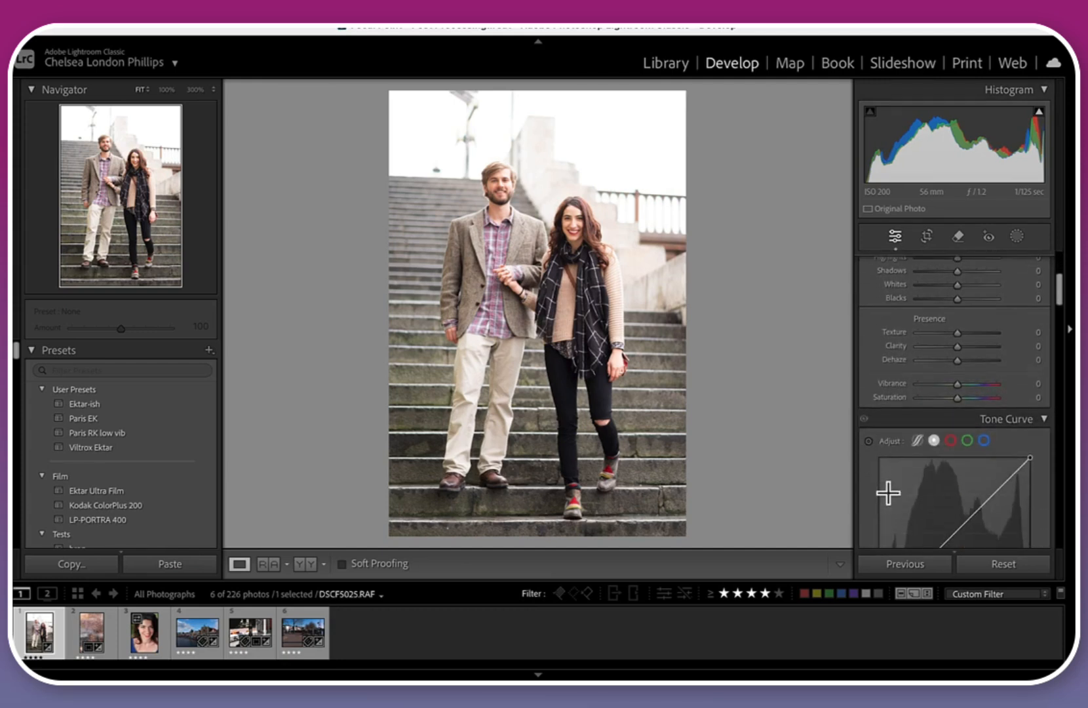
pyautogui.scroll(-4, 889, 495)
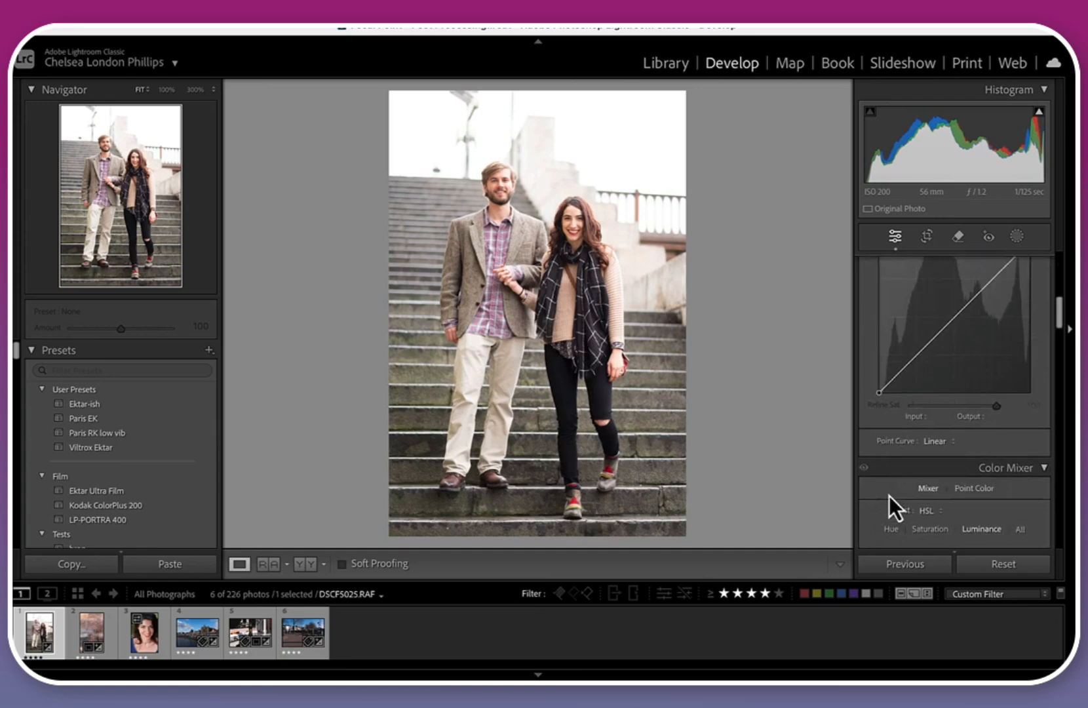
pyautogui.scroll(-7, 889, 495)
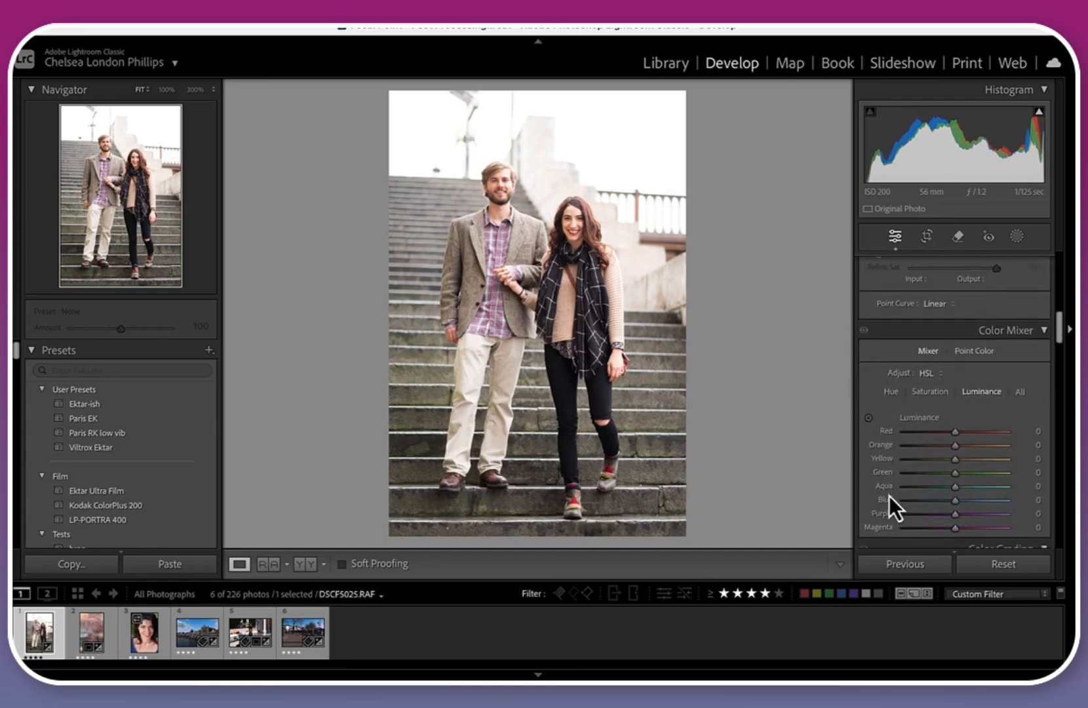
pyautogui.click(577, 234)
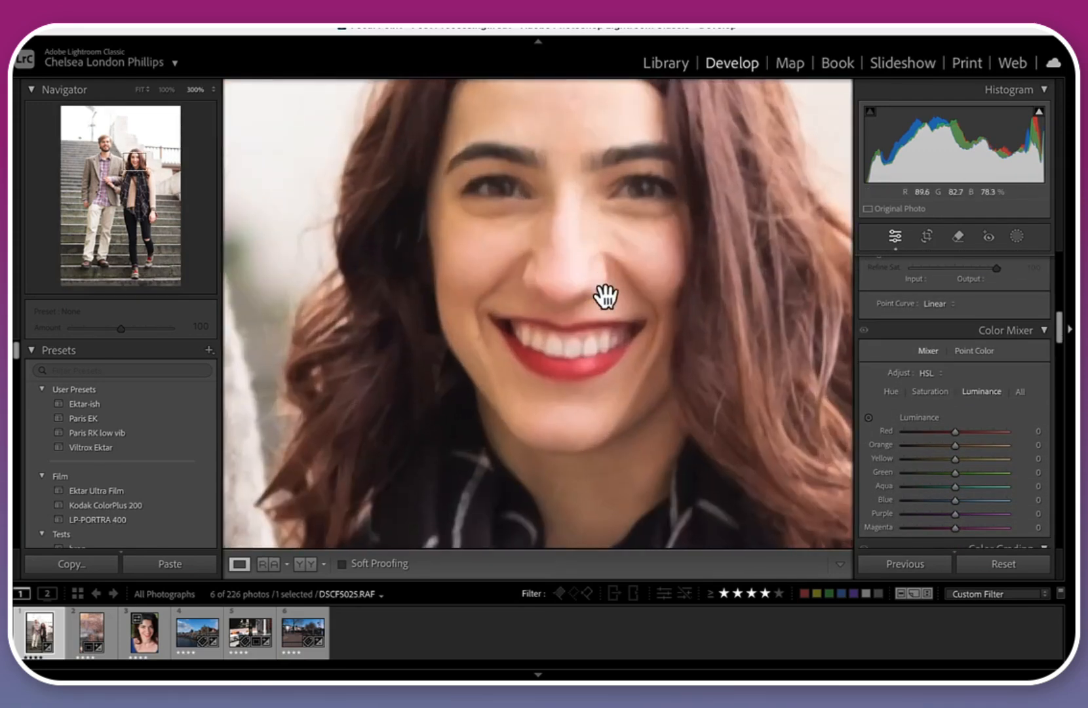
pyautogui.click(604, 295)
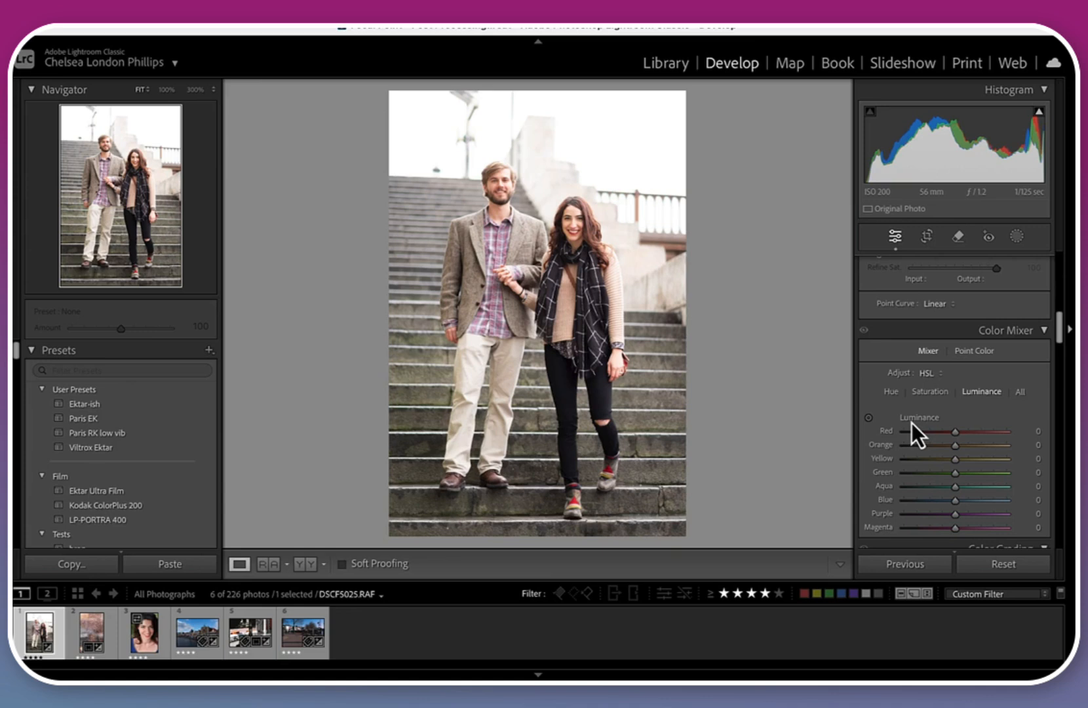
# Step: Apply the Ektar Ultra Film preset and brighten the woman's skin with targeted Luminance adjustment to Red +30 and Orange +32
pyautogui.scroll(8, 912, 423)
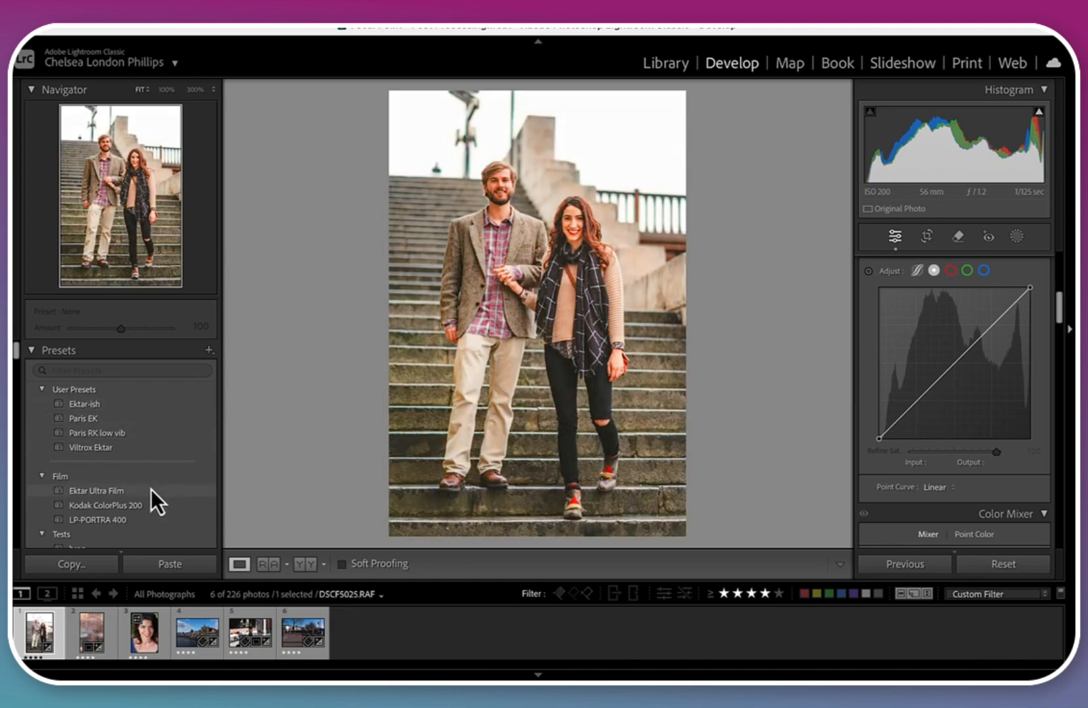
pyautogui.click(151, 492)
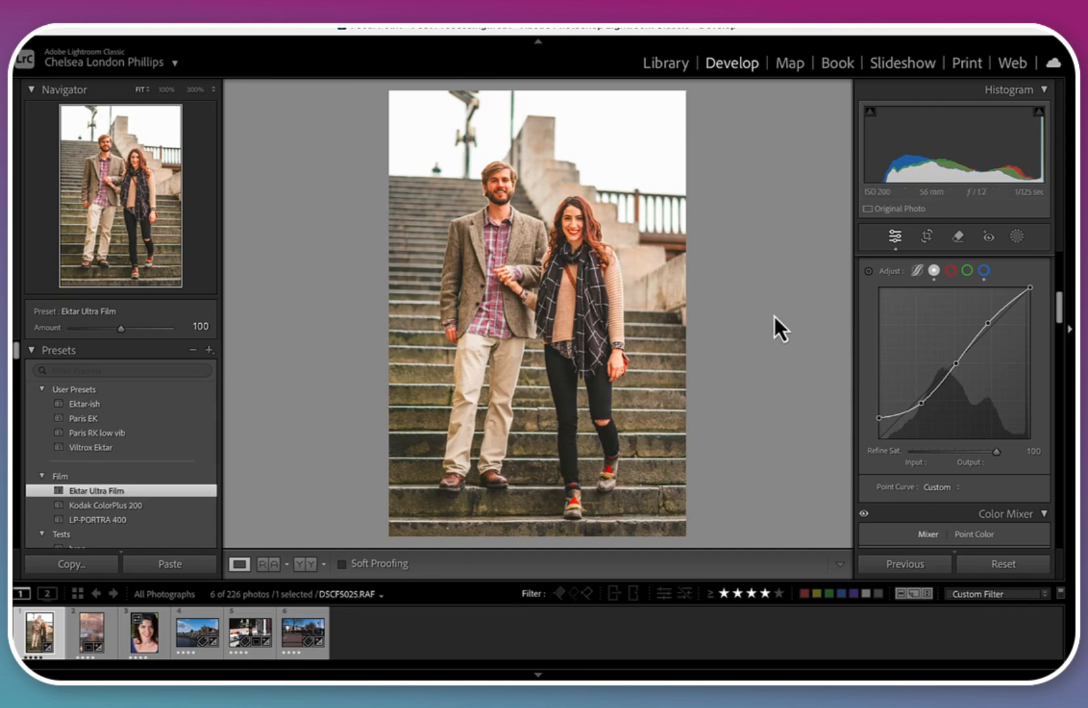
pyautogui.scroll(-3, 931, 443)
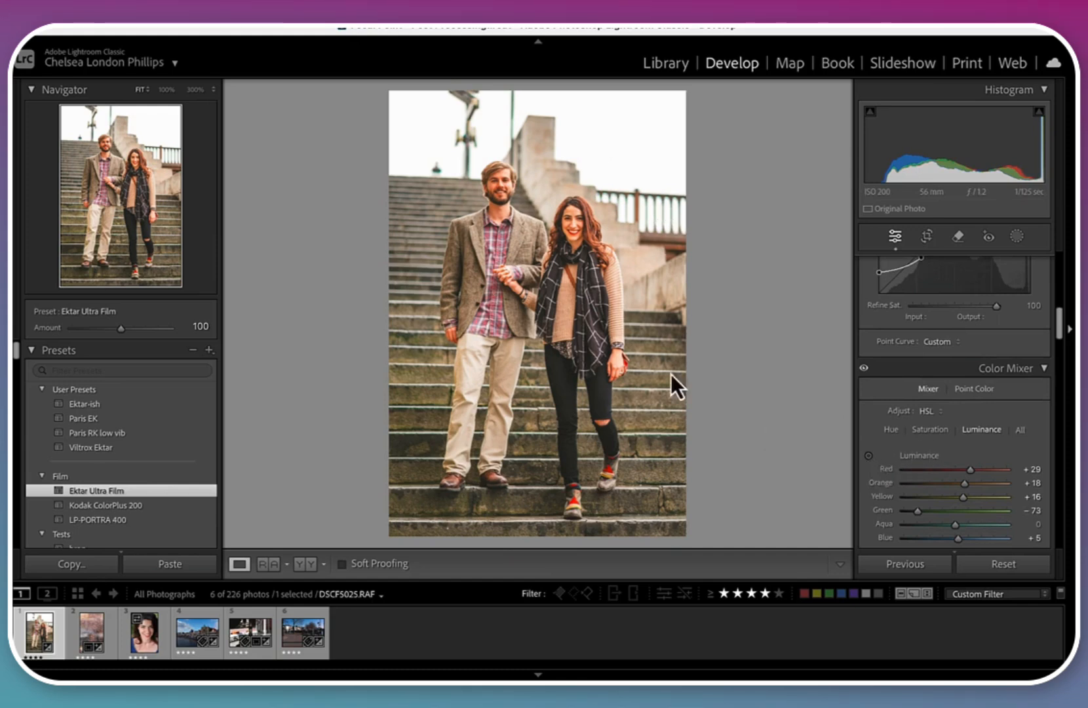
pyautogui.click(868, 455)
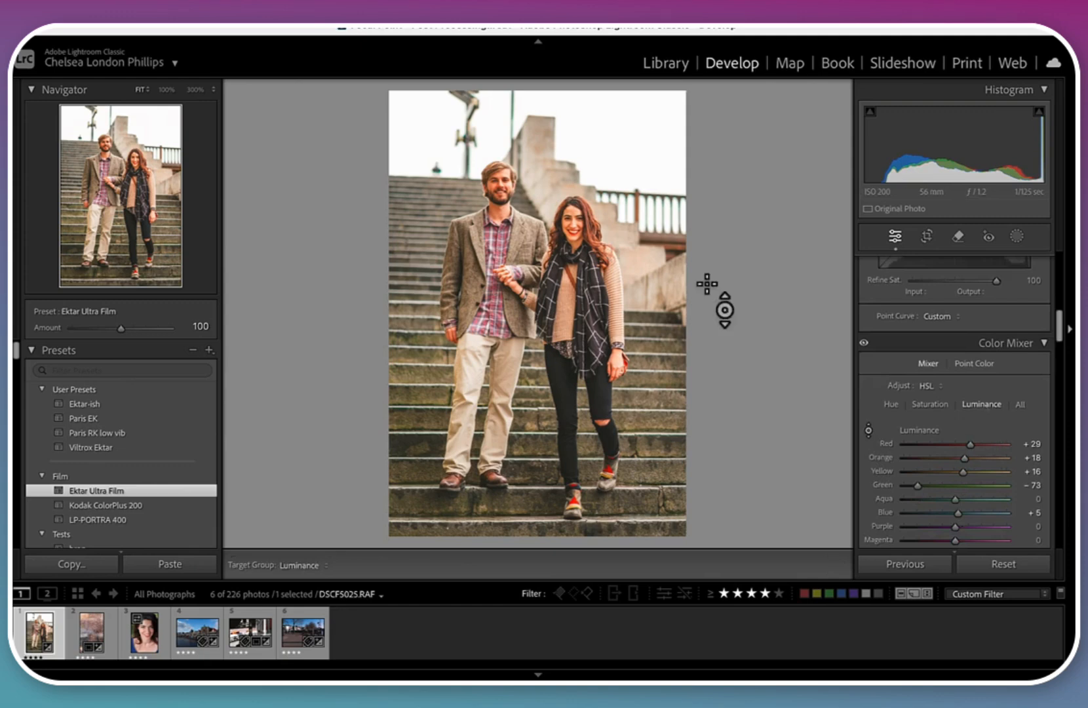
pyautogui.moveTo(572, 216)
pyautogui.mouseDown()
pyautogui.moveTo(573, 184)
pyautogui.moveTo(573, 200)
pyautogui.mouseUp()
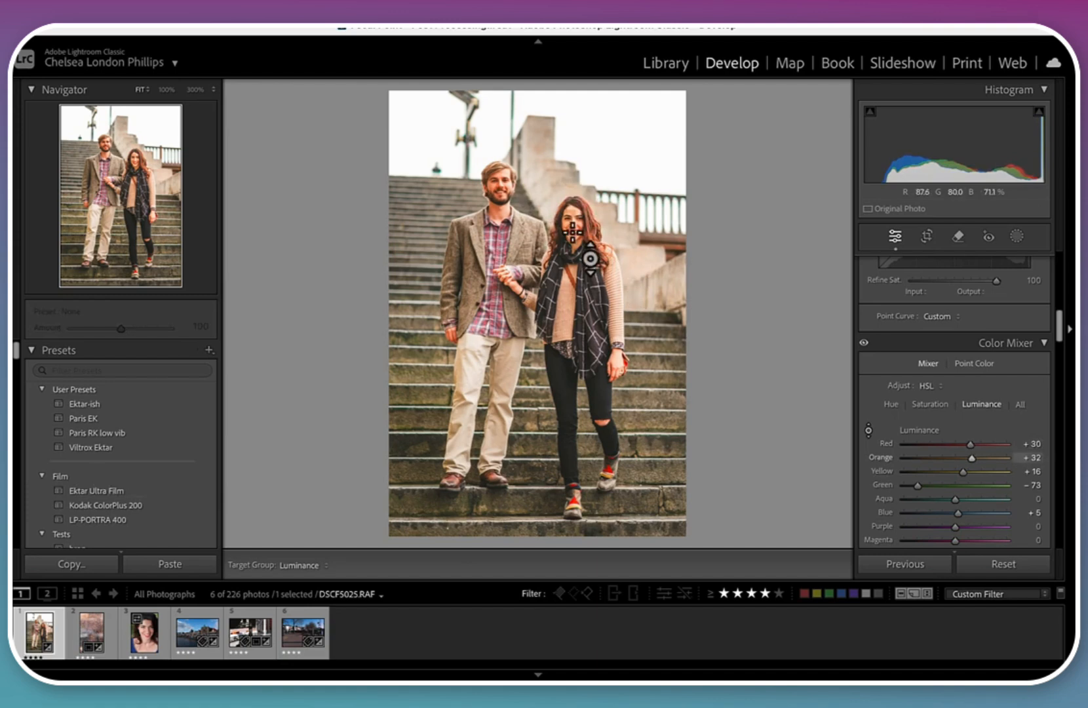
# Step: Reduce the saturation of the woman's skin with the targeted adjustment to Red +6 and Orange -22
pyautogui.click(892, 406)
pyautogui.click(914, 404)
pyautogui.moveTo(576, 226); pyautogui.dragTo(573, 234)
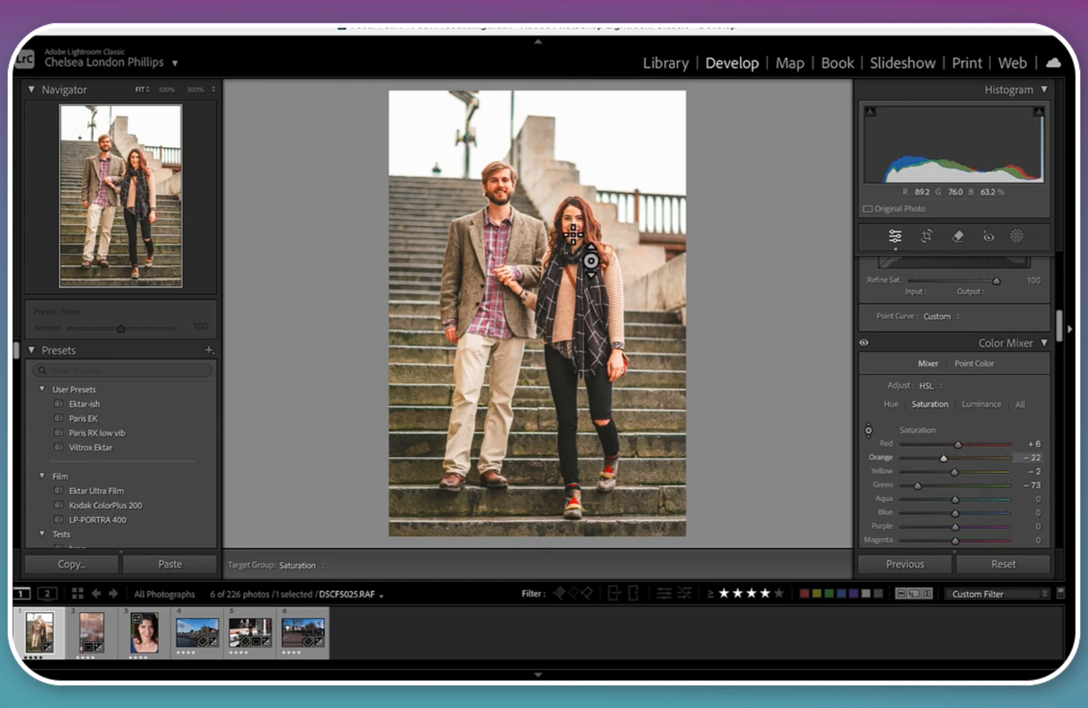
# Step: Lower the luminance of the woman's skin to Red +28 and Orange +19, and turn off the targeted adjustment
pyautogui.click(990, 410)
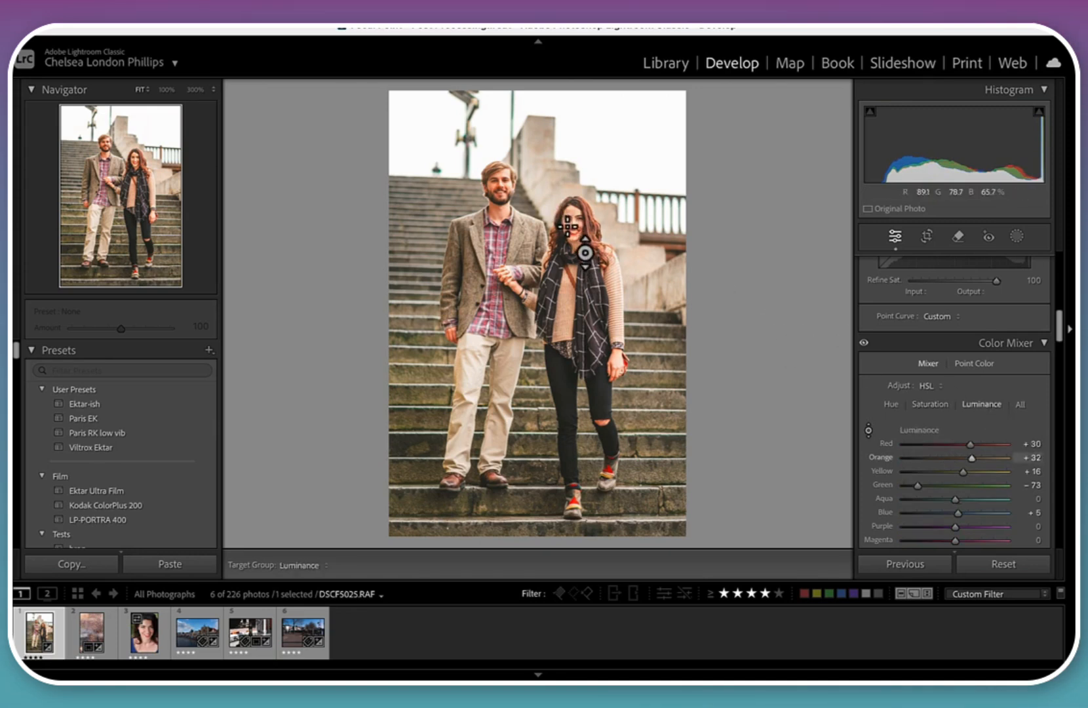
pyautogui.moveTo(567, 228)
pyautogui.mouseDown()
pyautogui.moveTo(568, 201)
pyautogui.moveTo(568, 223)
pyautogui.mouseUp()
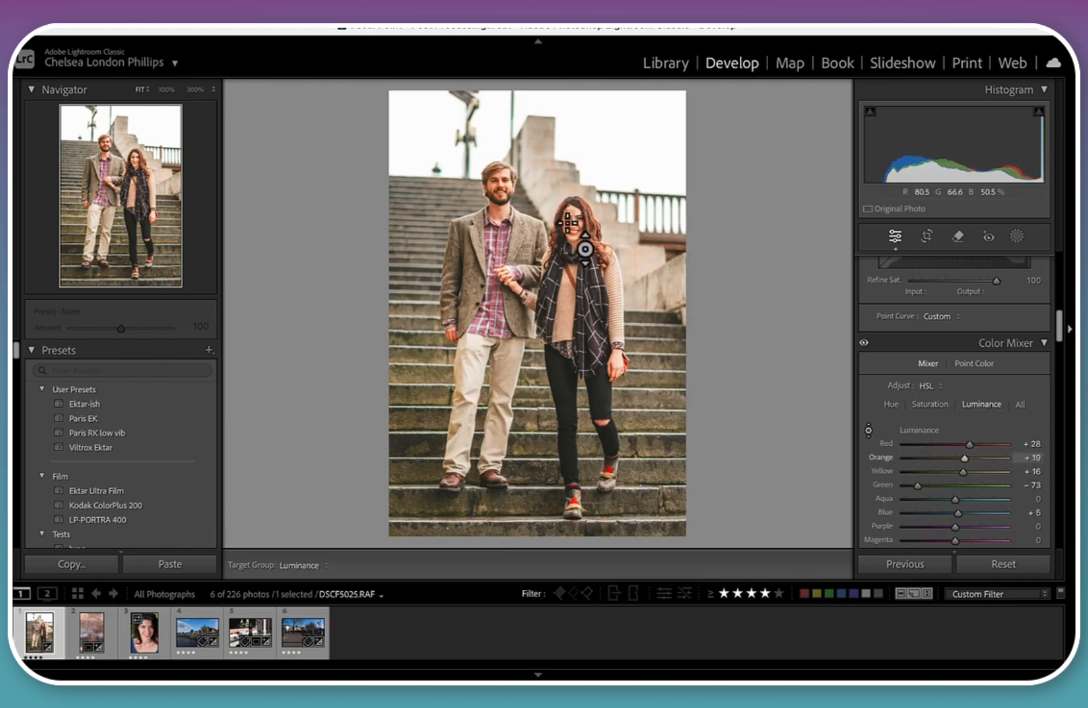
pyautogui.click(931, 343)
pyautogui.scroll(1, 929, 360)
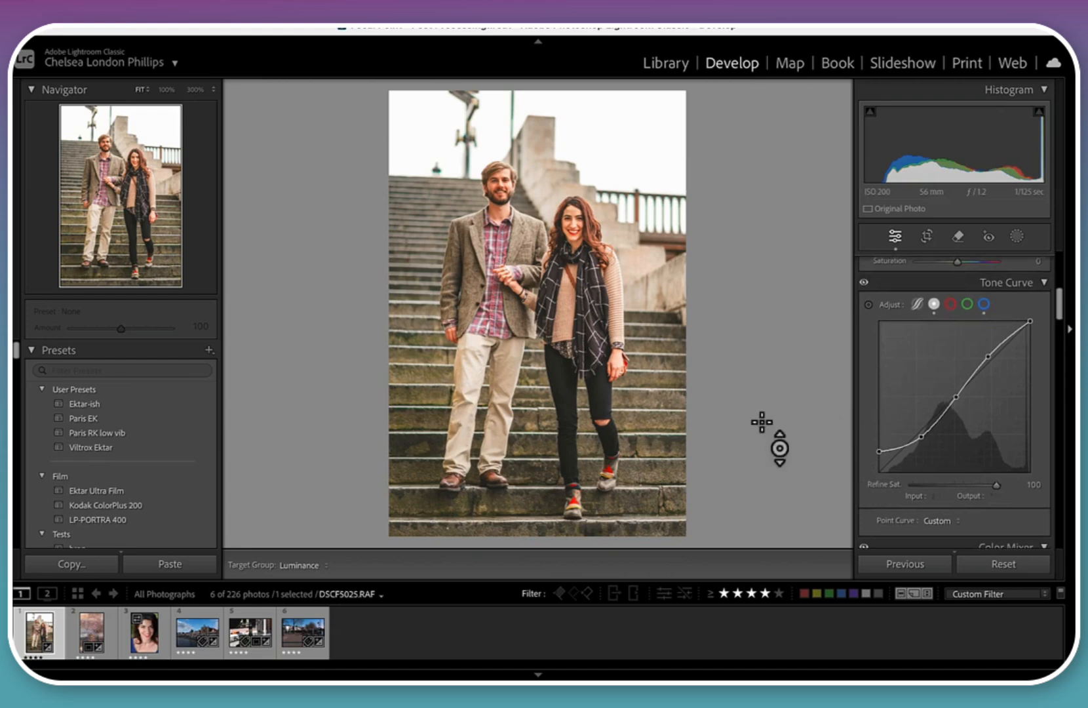
pyautogui.scroll(-4, 886, 481)
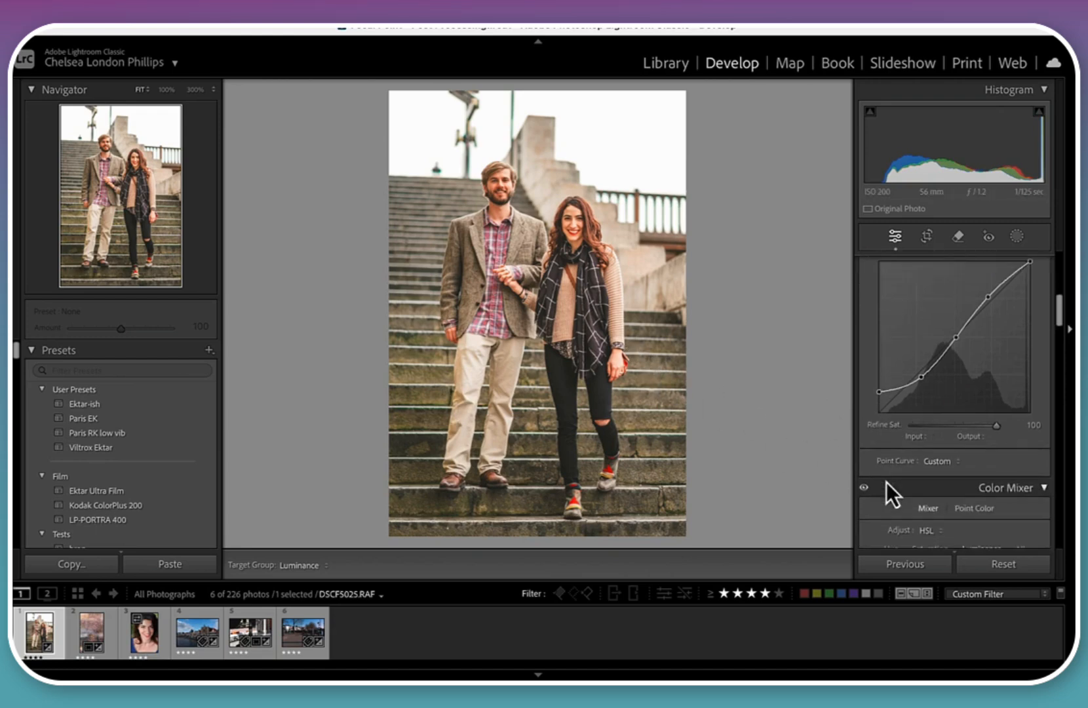
pyautogui.click(887, 483)
pyautogui.click(868, 474)
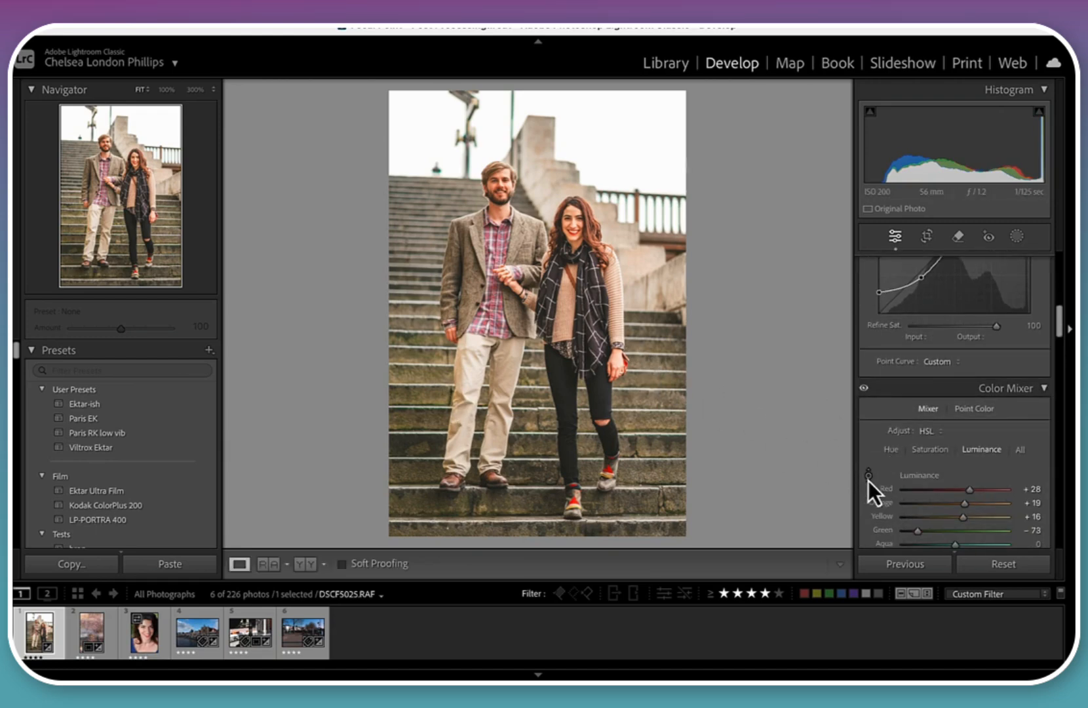
# Step: Reset all the couple photo's settings, apply the Paris RK low vib preset and check the woman's face up close
pyautogui.rightClick(621, 372)
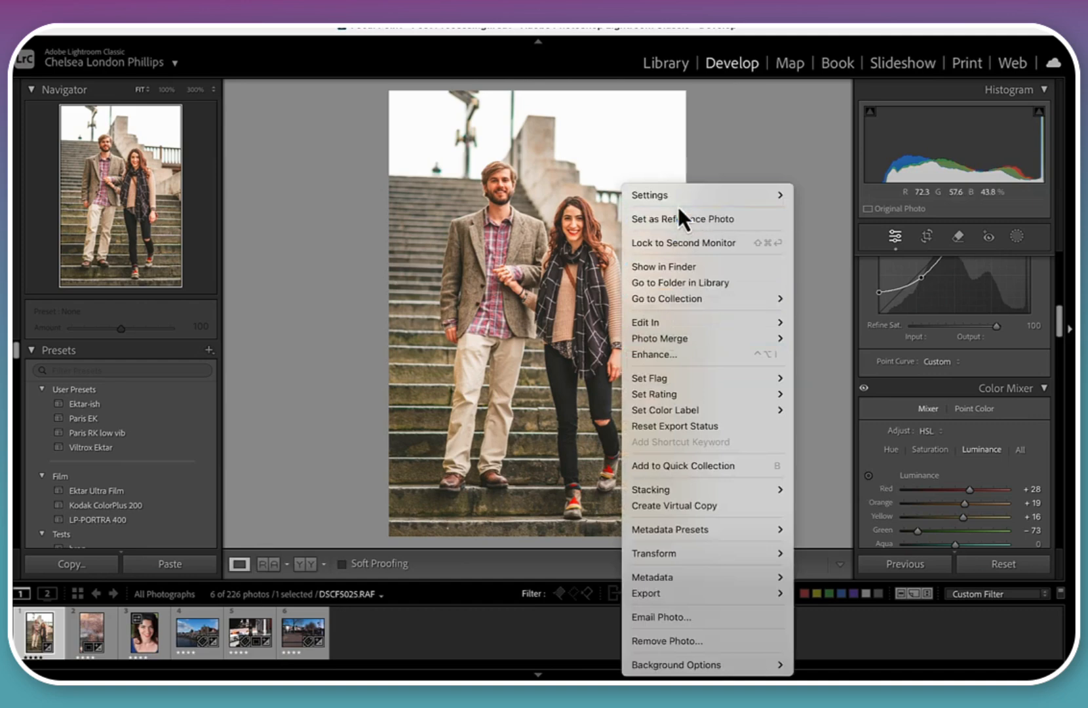
pyautogui.moveTo(677, 200)
pyautogui.click(822, 199)
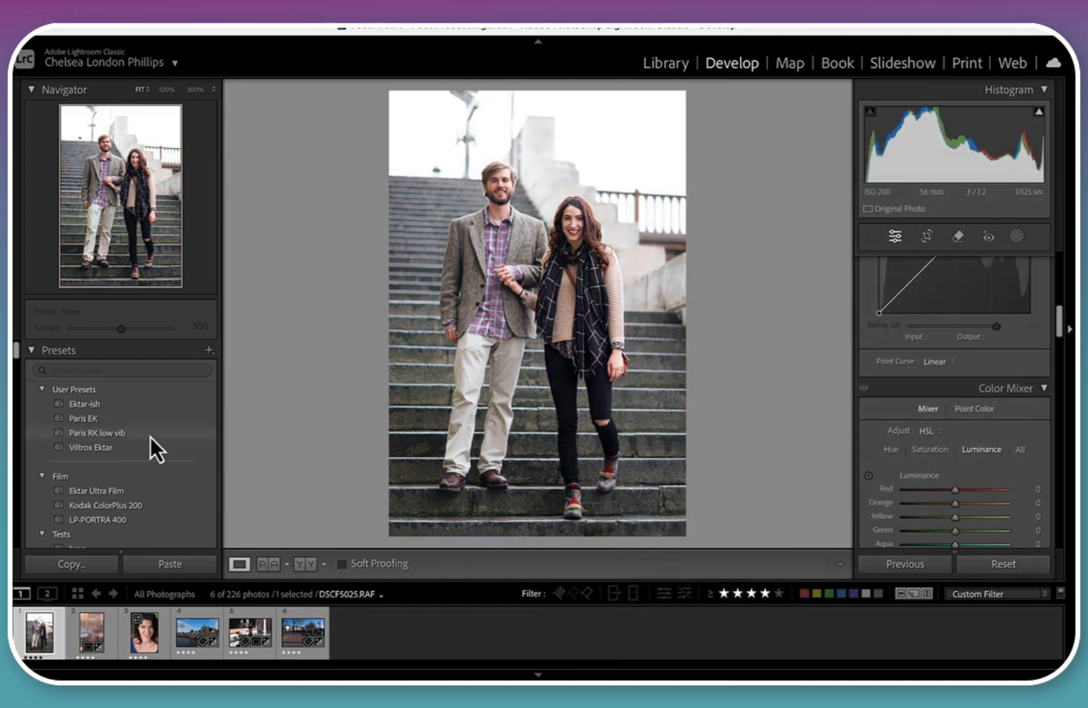
pyautogui.click(151, 438)
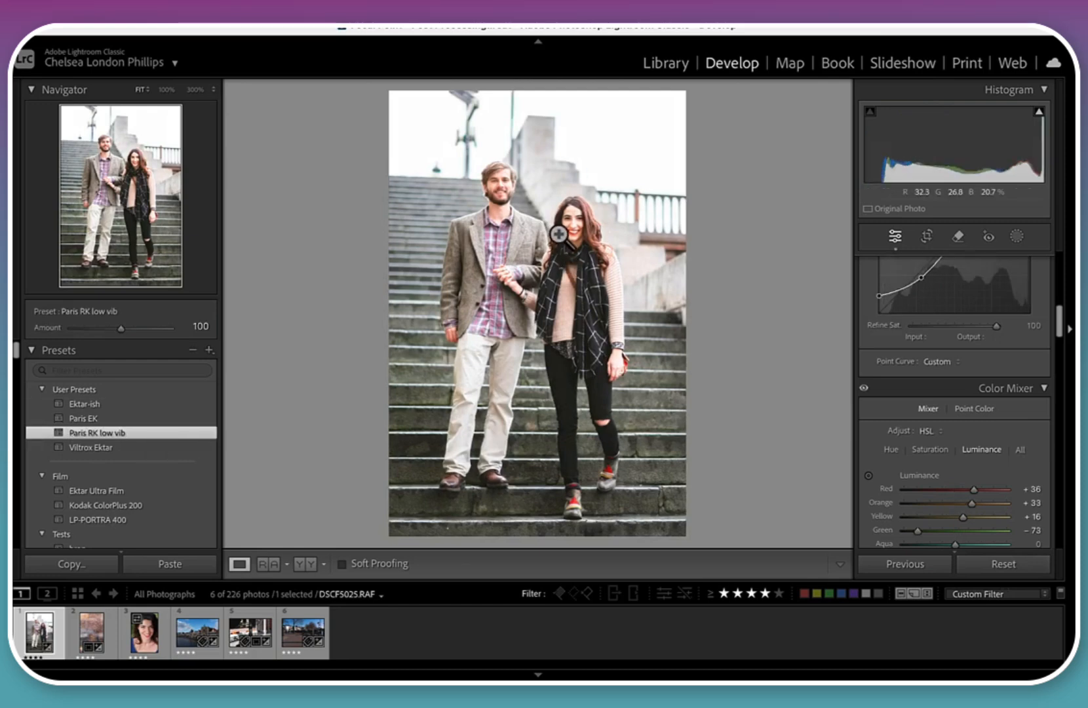
pyautogui.click(580, 237)
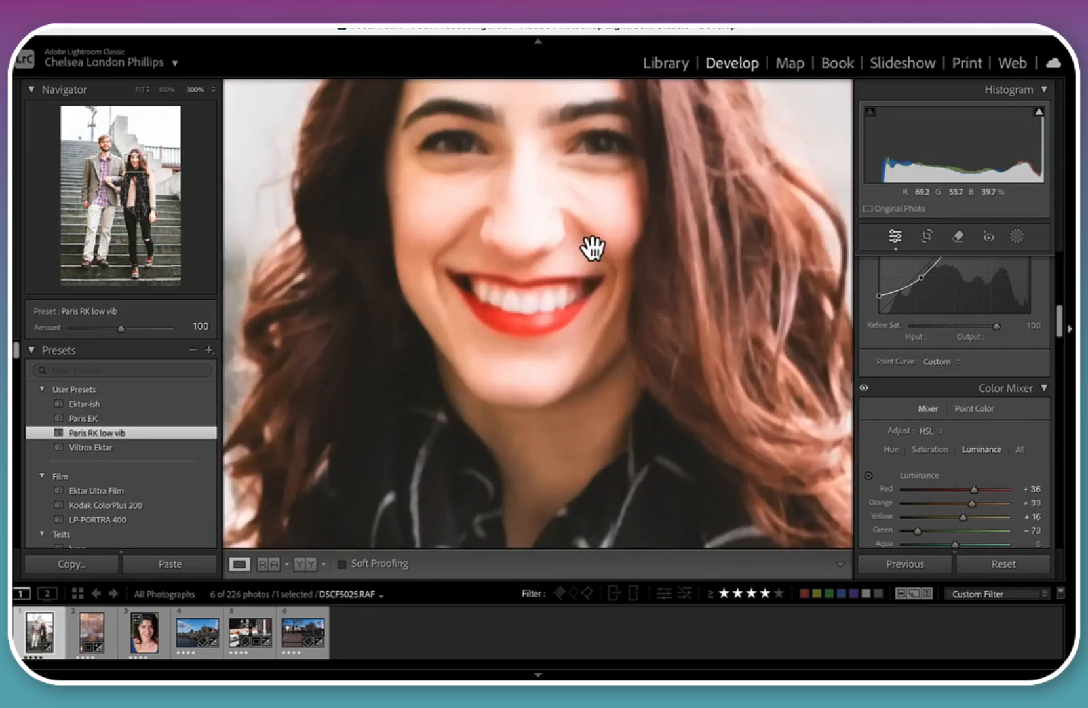
pyautogui.click(581, 229)
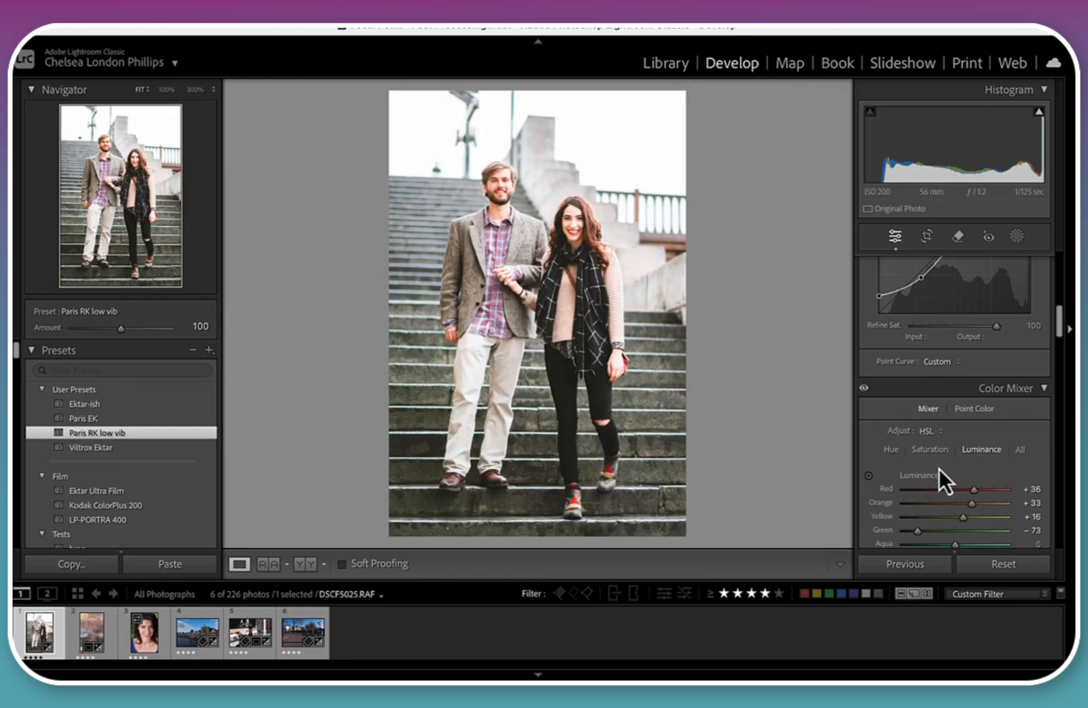
# Step: Darken the woman's skin with the targeted Luminance adjustment to Red +9 and Orange -10
pyautogui.click(869, 476)
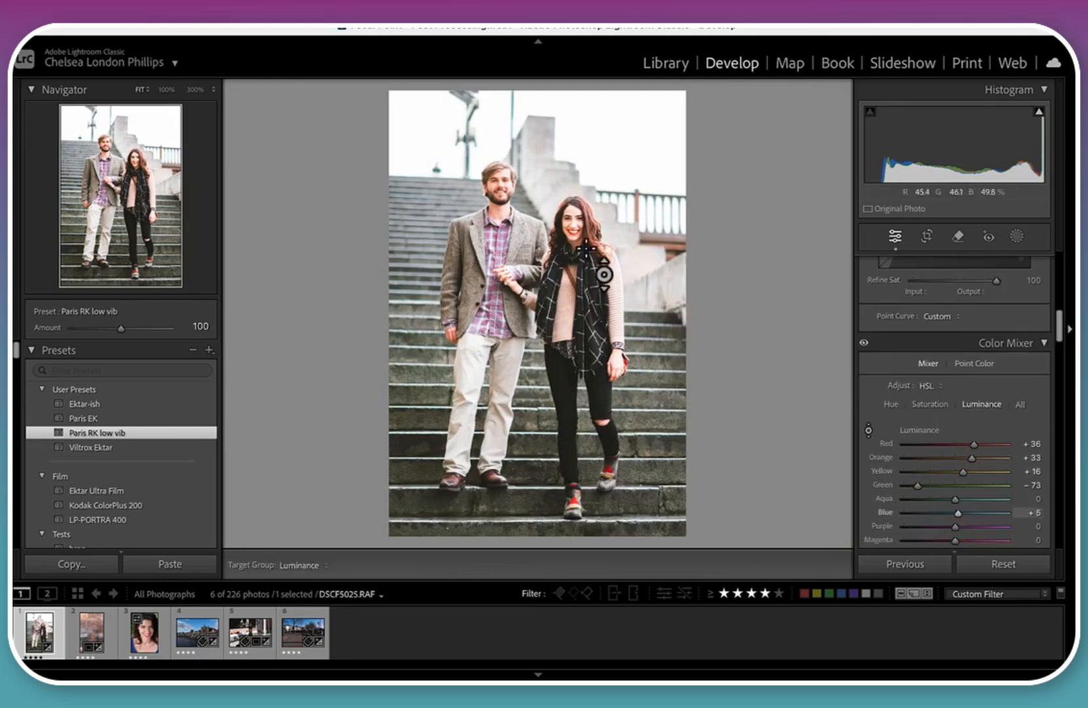
pyautogui.moveTo(574, 227)
pyautogui.mouseDown()
pyautogui.moveTo(575, 242)
pyautogui.moveTo(574, 232)
pyautogui.mouseUp()
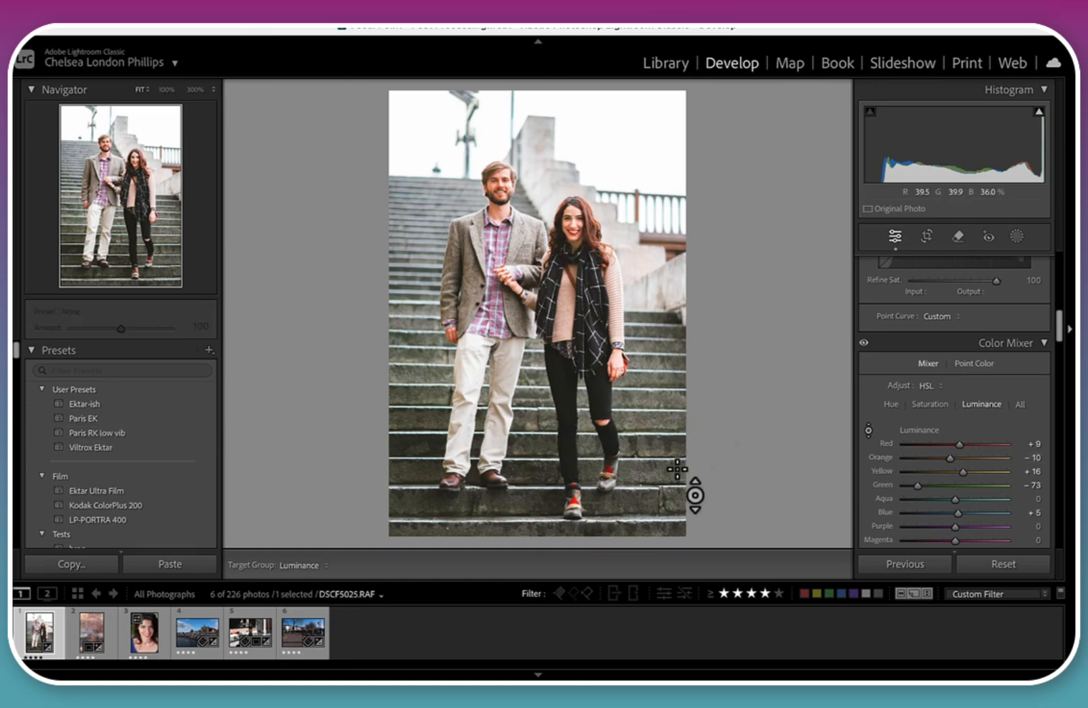
pyautogui.click(868, 431)
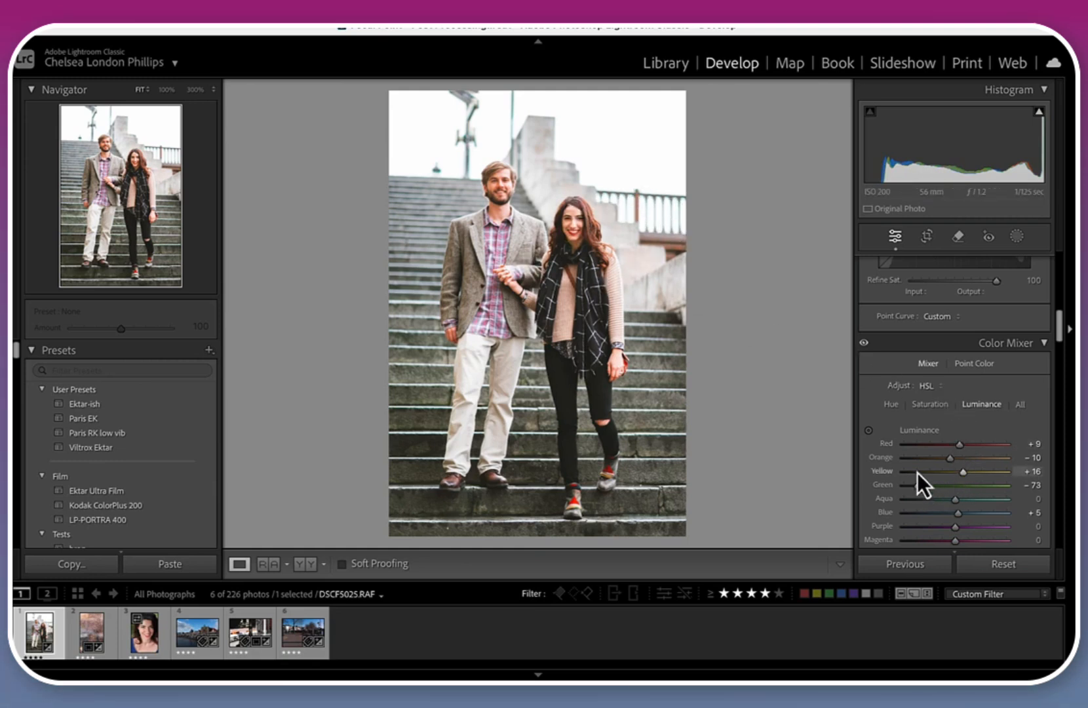
# Step: Readjust the luminance of the woman's skin with the targeted adjustment to Red -2 and Orange 0
pyautogui.click(868, 430)
pyautogui.moveTo(571, 236); pyautogui.dragTo(578, 183)
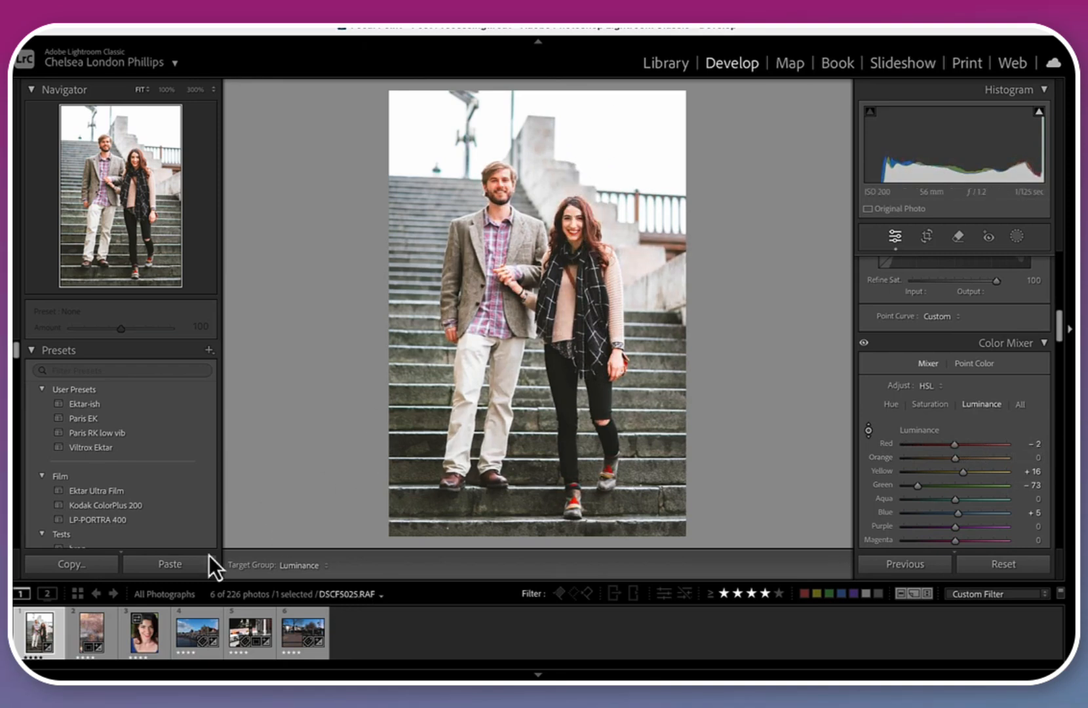
# Step: Open the close-up portrait of the dark-haired woman in blue and examine the skin around both eyes at 300%
pyautogui.click(147, 644)
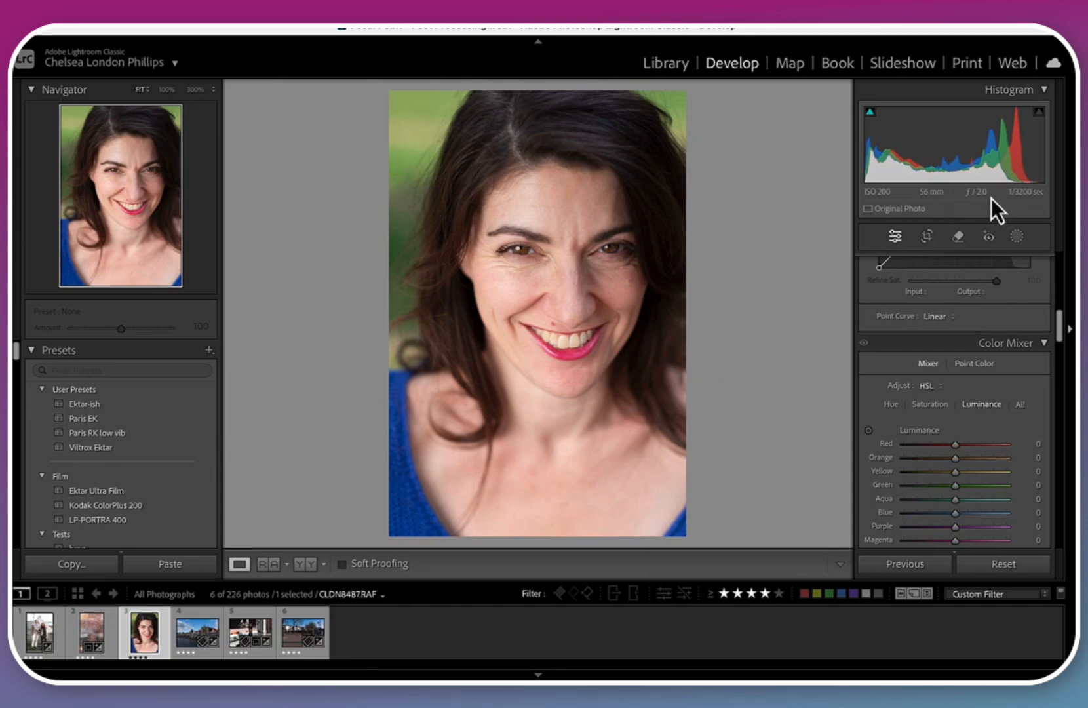
pyautogui.click(513, 254)
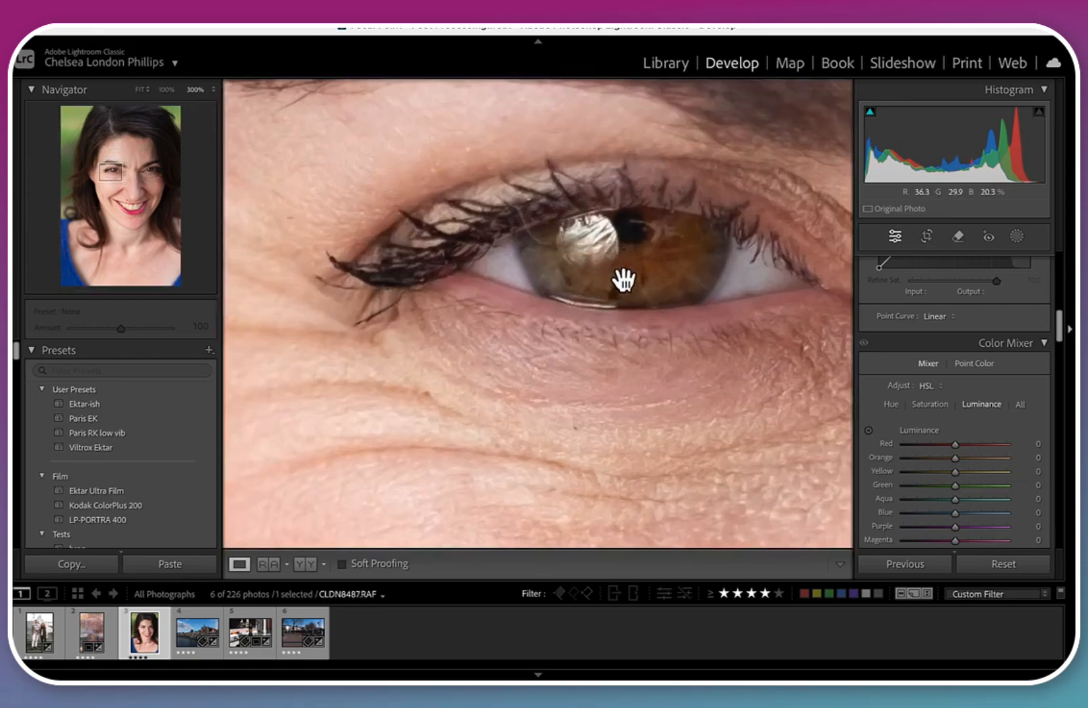
pyautogui.moveTo(658, 294); pyautogui.dragTo(362, 375)
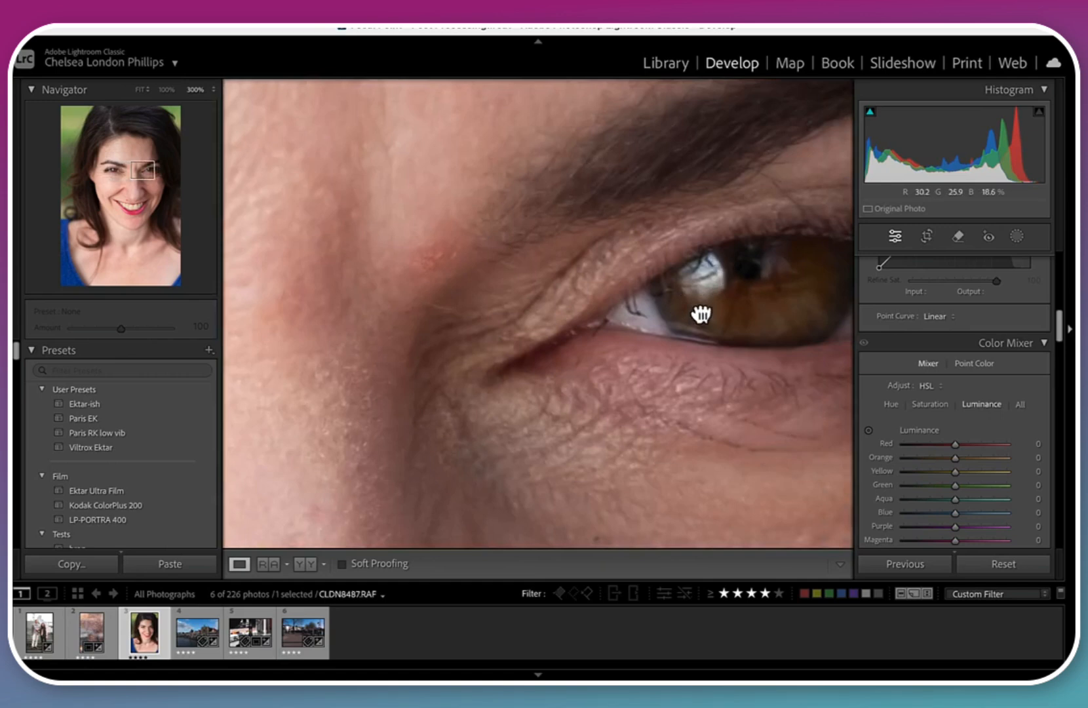
pyautogui.click(701, 315)
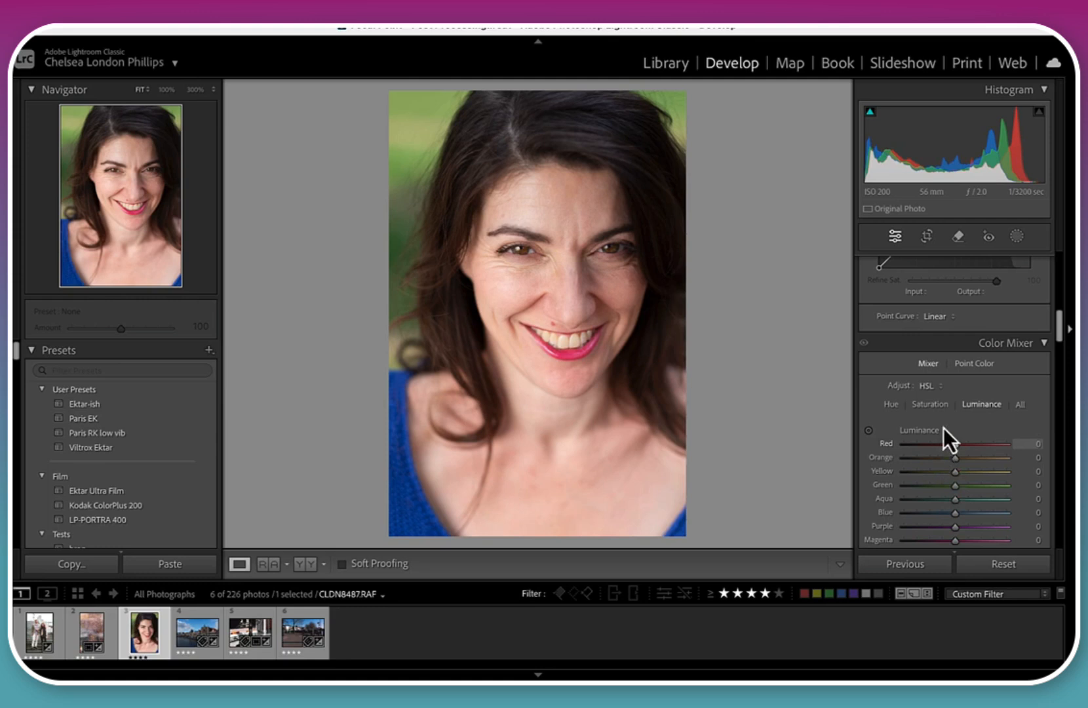
# Step: Warm the portrait's white balance to a temperature of 5,586, keeping the tint at +7
pyautogui.scroll(12, 949, 412)
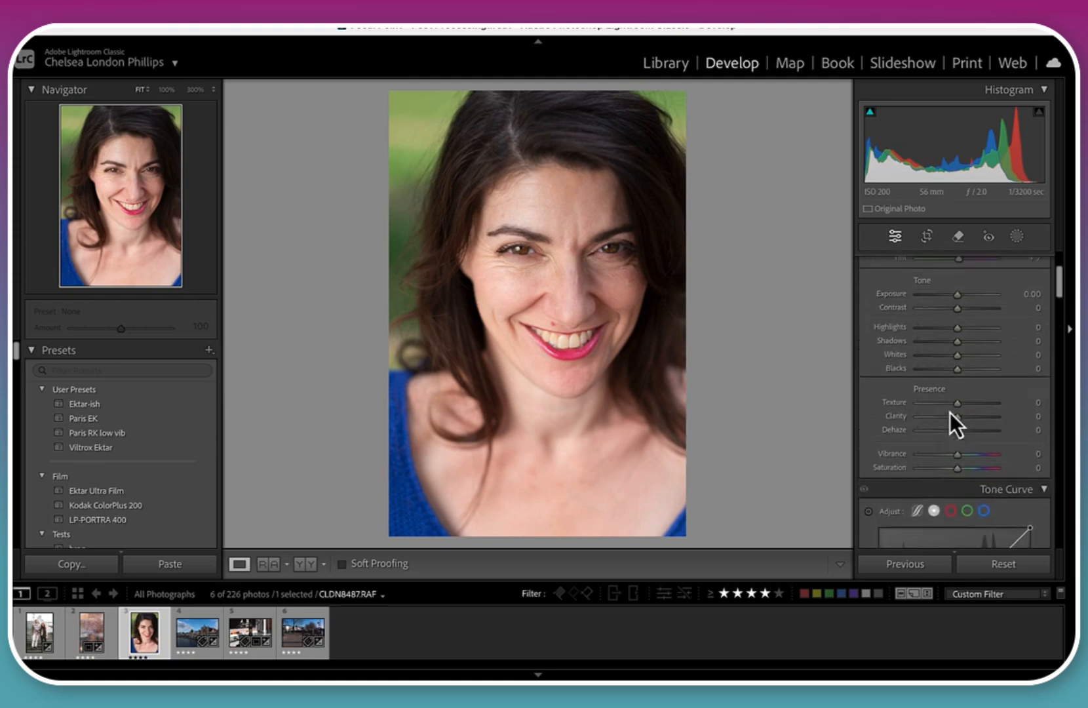
pyautogui.scroll(2, 949, 412)
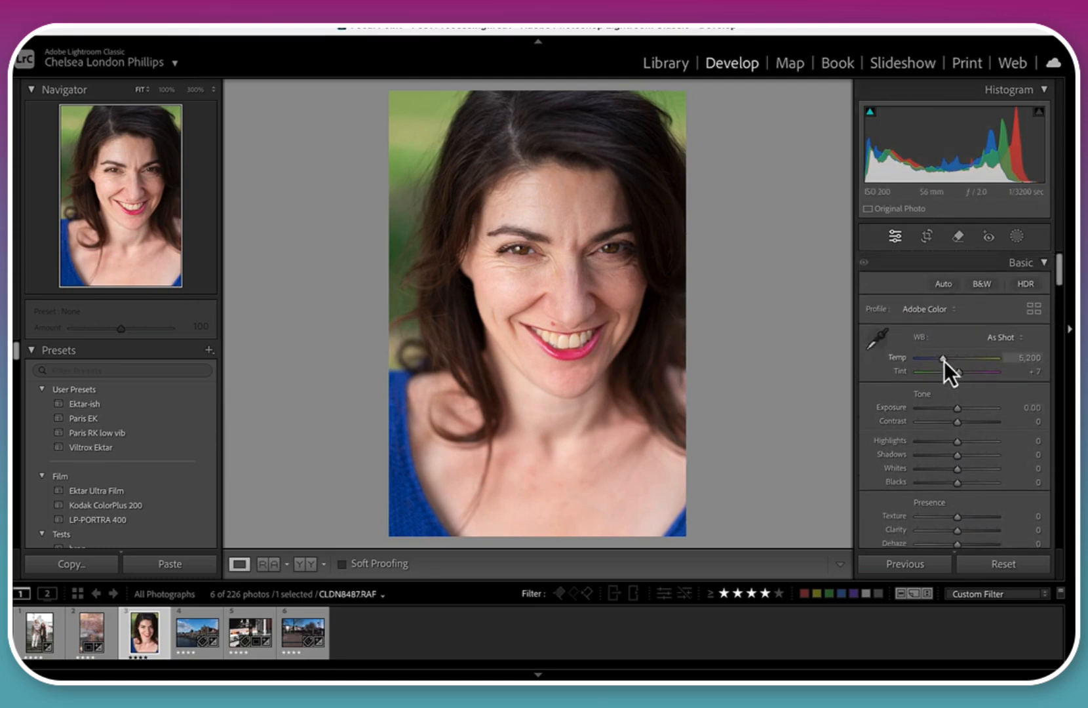
pyautogui.moveTo(943, 361); pyautogui.dragTo(947, 363)
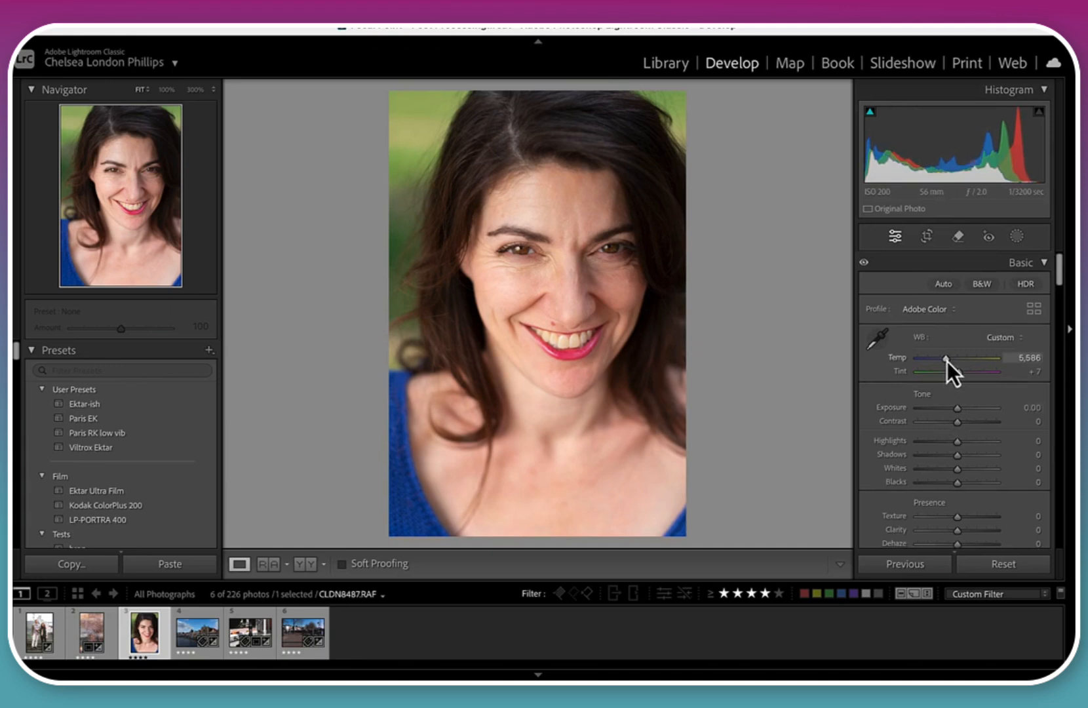
pyautogui.moveTo(954, 370); pyautogui.dragTo(960, 377)
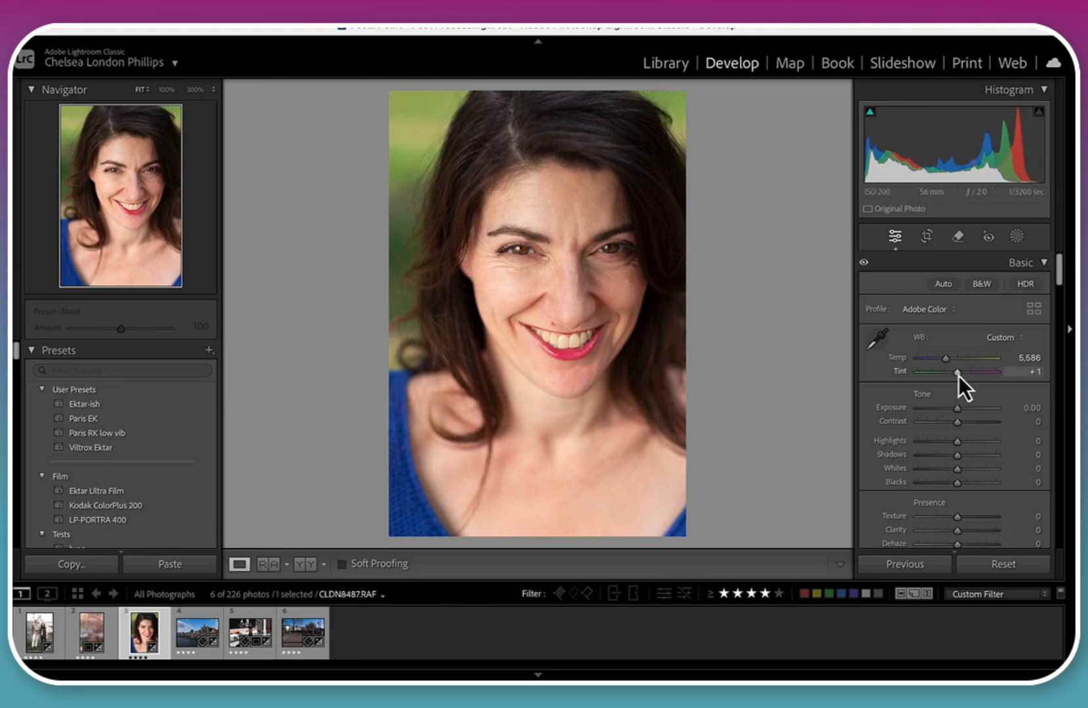
pyautogui.moveTo(959, 376); pyautogui.dragTo(960, 377)
# Step: Shift the hue of the green background with the targeted Hue adjustment to Yellow -35 and Green -33
pyautogui.scroll(-10, 951, 481)
pyautogui.scroll(-2, 951, 482)
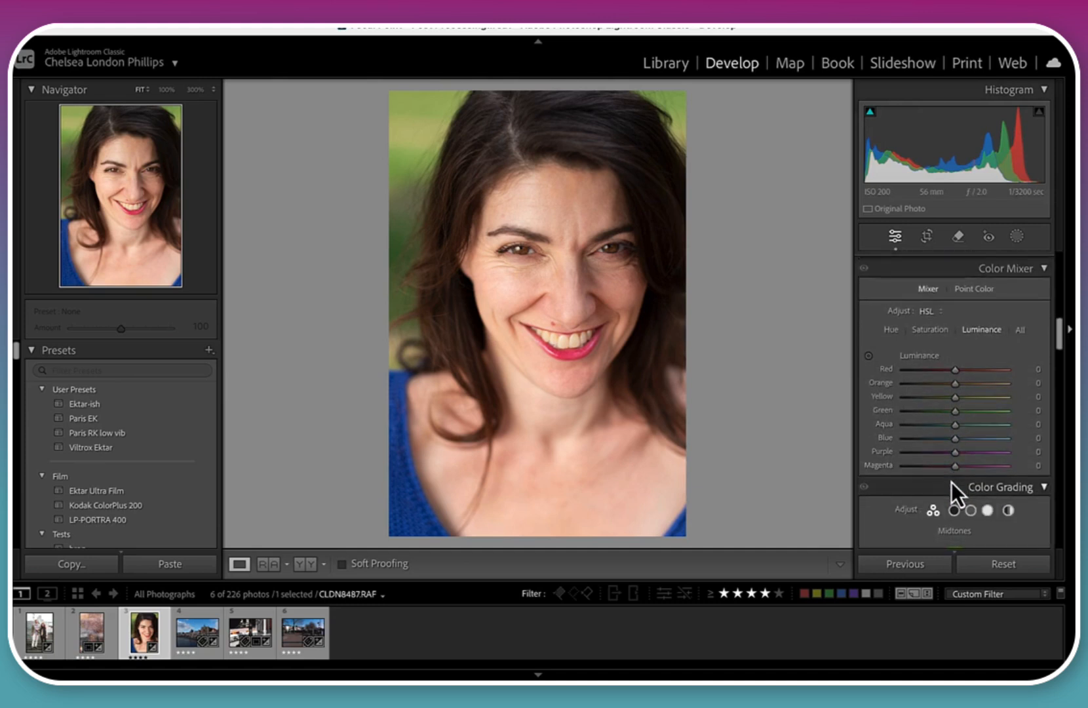
pyautogui.click(868, 357)
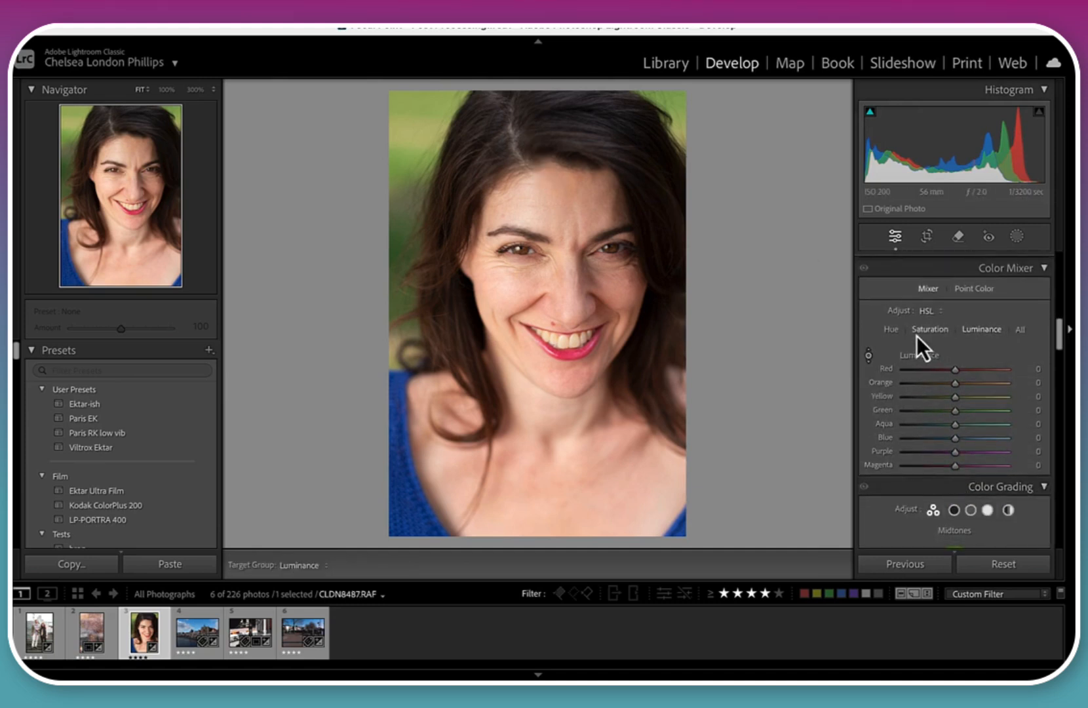
pyautogui.click(890, 329)
pyautogui.click(868, 360)
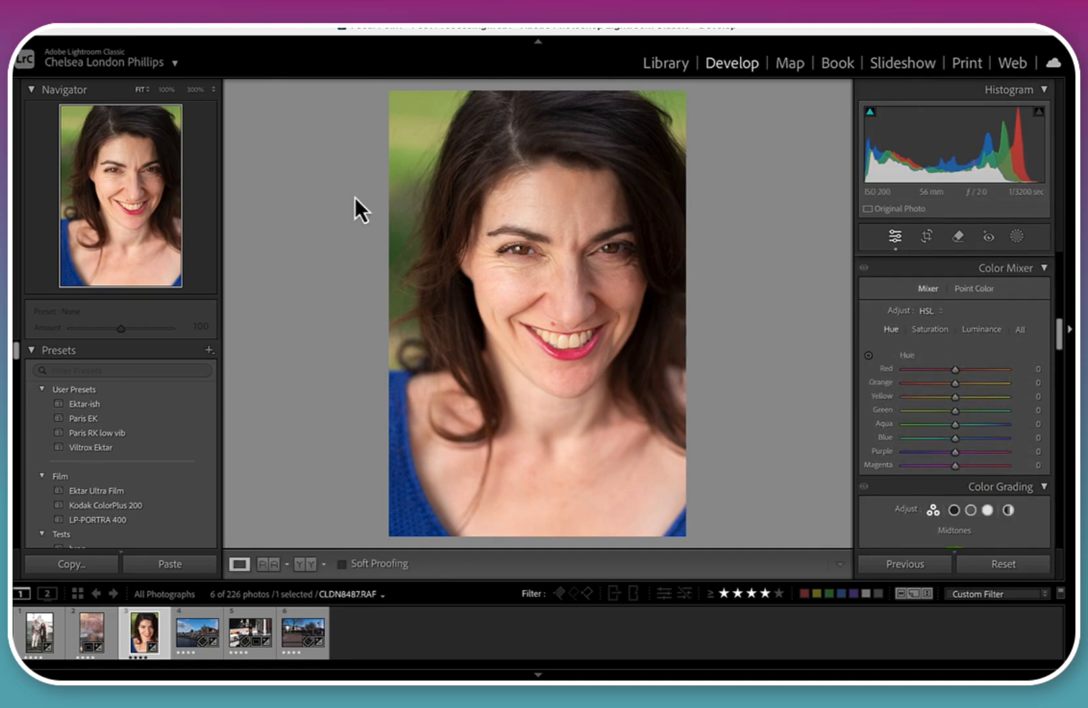
pyautogui.click(868, 355)
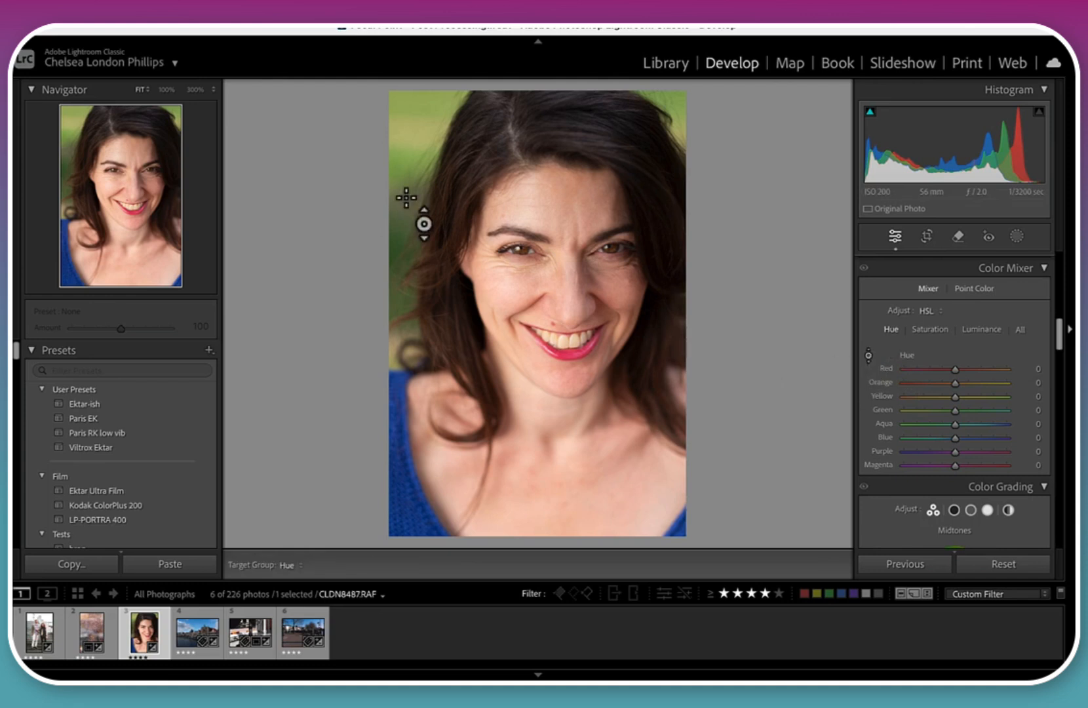
pyautogui.moveTo(399, 214)
pyautogui.mouseDown()
pyautogui.moveTo(400, 259)
pyautogui.moveTo(416, 41)
pyautogui.moveTo(420, 161)
pyautogui.moveTo(396, 213)
pyautogui.mouseUp()
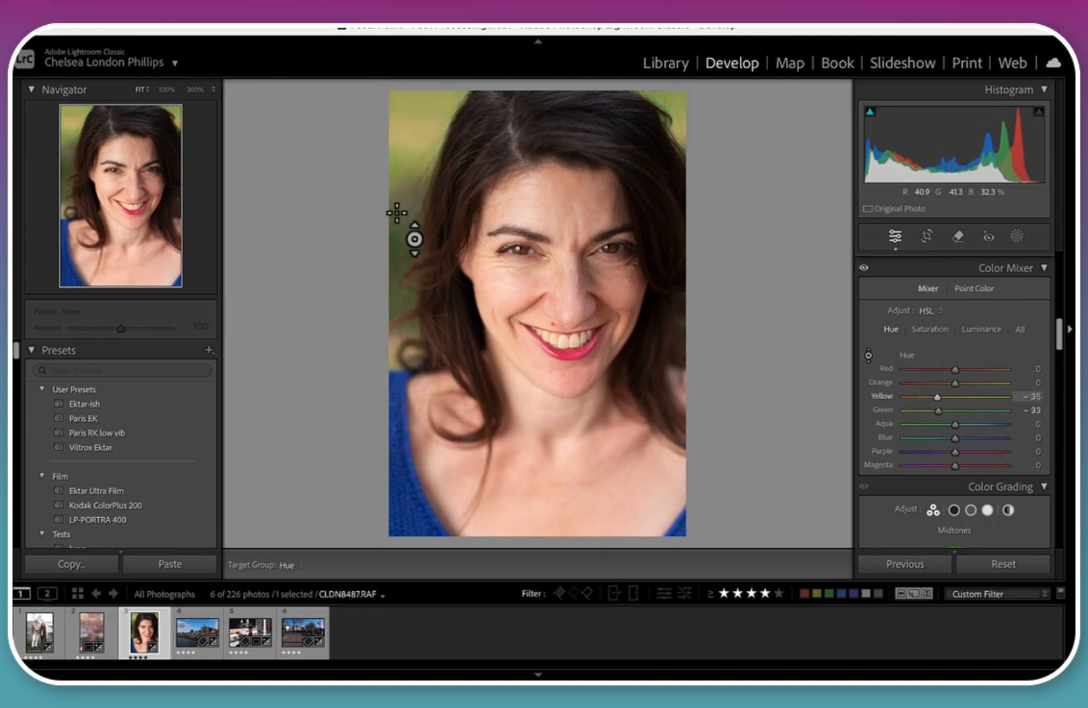
# Step: Use targeted adjustments on the background to set saturation to Yellow -6 and Green -39, and luminance to Yellow +11 and Green +27
pyautogui.click(937, 333)
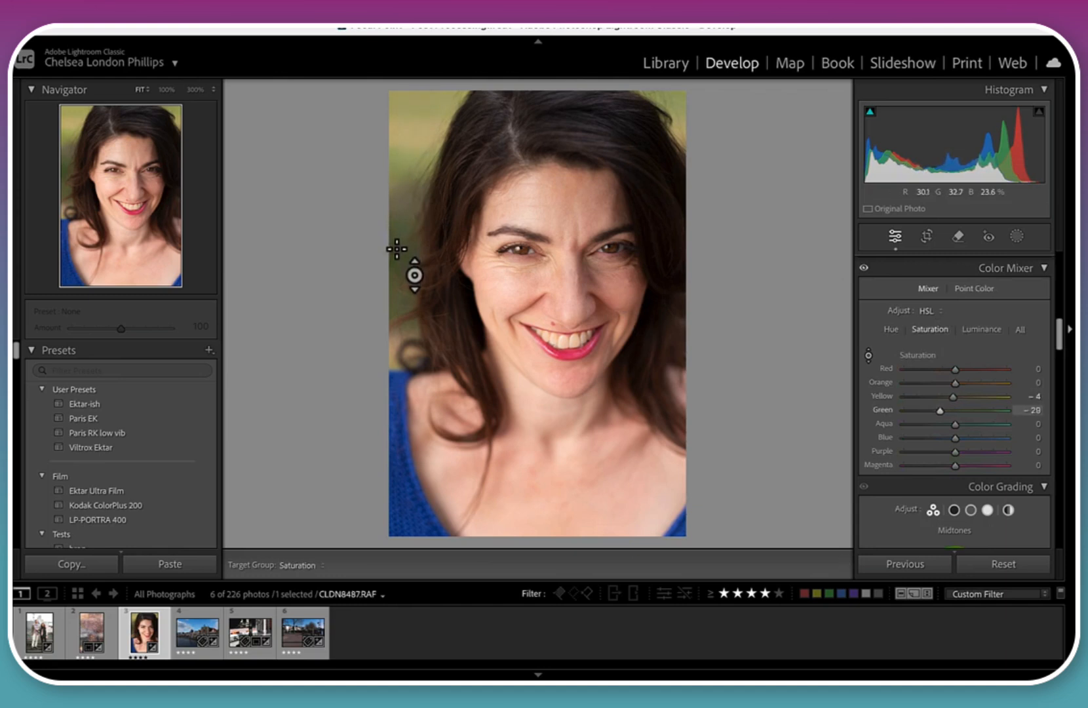
pyautogui.moveTo(396, 249); pyautogui.dragTo(398, 253)
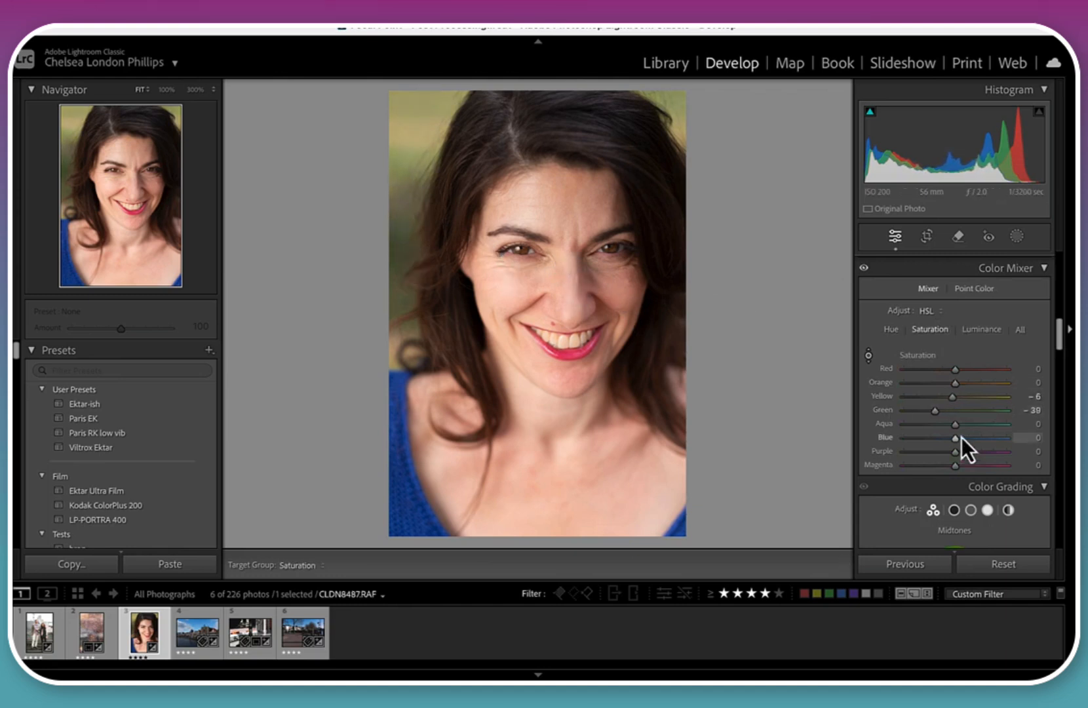
pyautogui.click(993, 333)
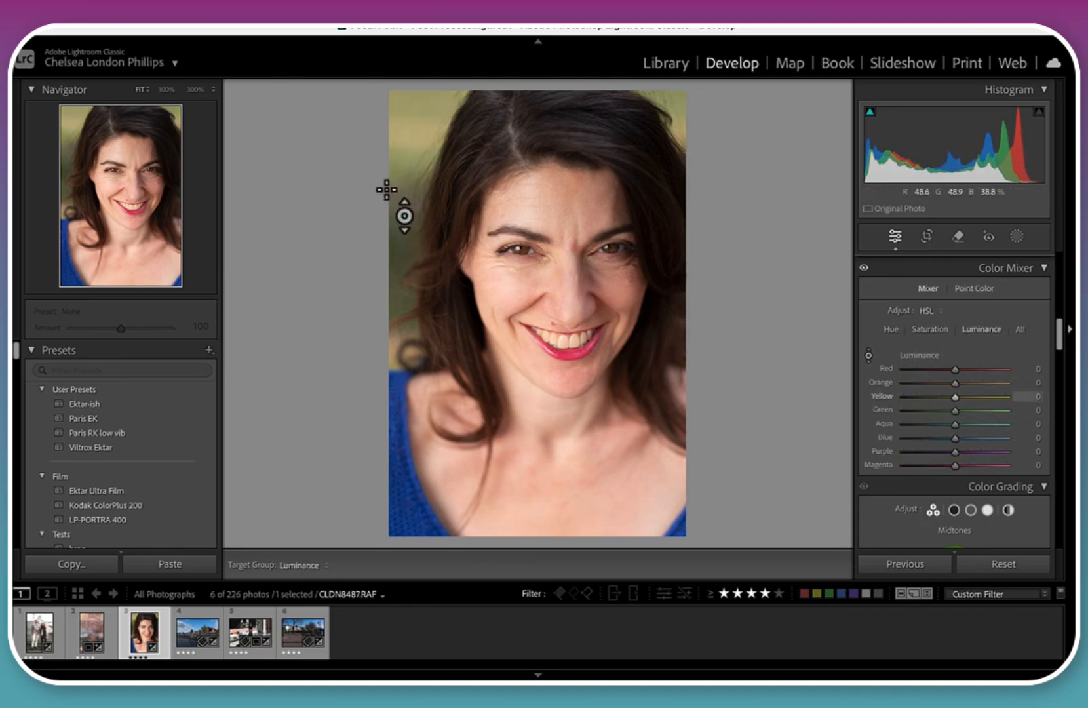
pyautogui.moveTo(392, 169)
pyautogui.mouseDown()
pyautogui.moveTo(392, 114)
pyautogui.moveTo(392, 169)
pyautogui.mouseUp()
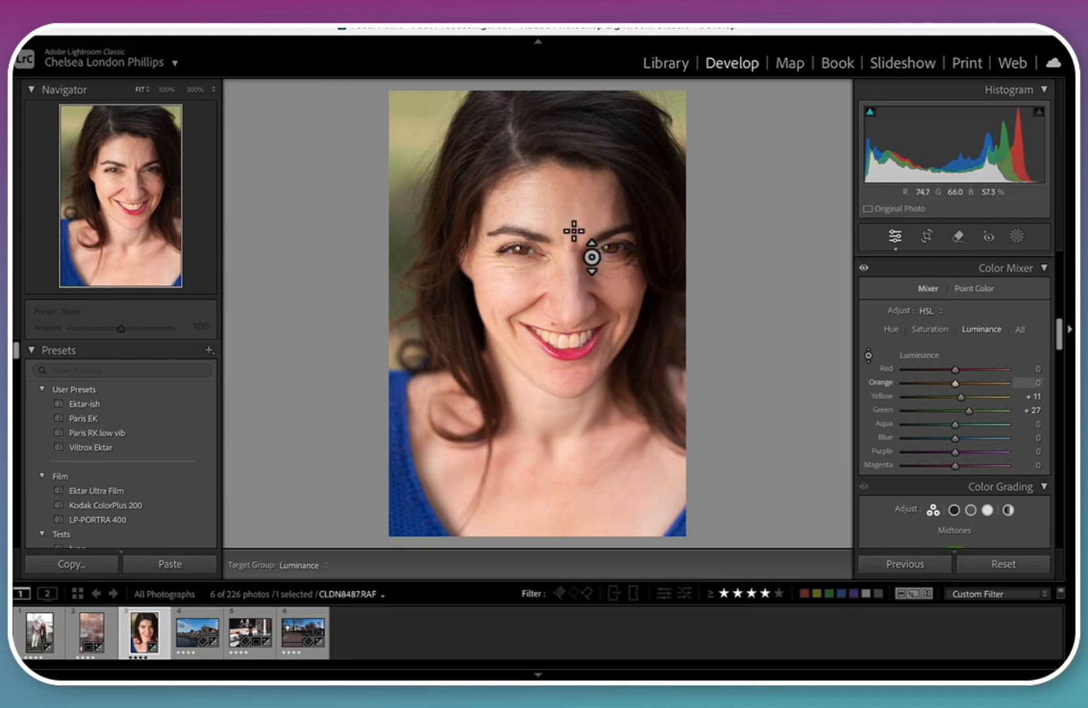
# Step: Brighten the woman's skin with the targeted Luminance adjustment to Red +9 and Orange +16, and turn off the targeted adjustment
pyautogui.moveTo(575, 226)
pyautogui.mouseDown()
pyautogui.moveTo(575, 207)
pyautogui.moveTo(575, 216)
pyautogui.mouseUp()
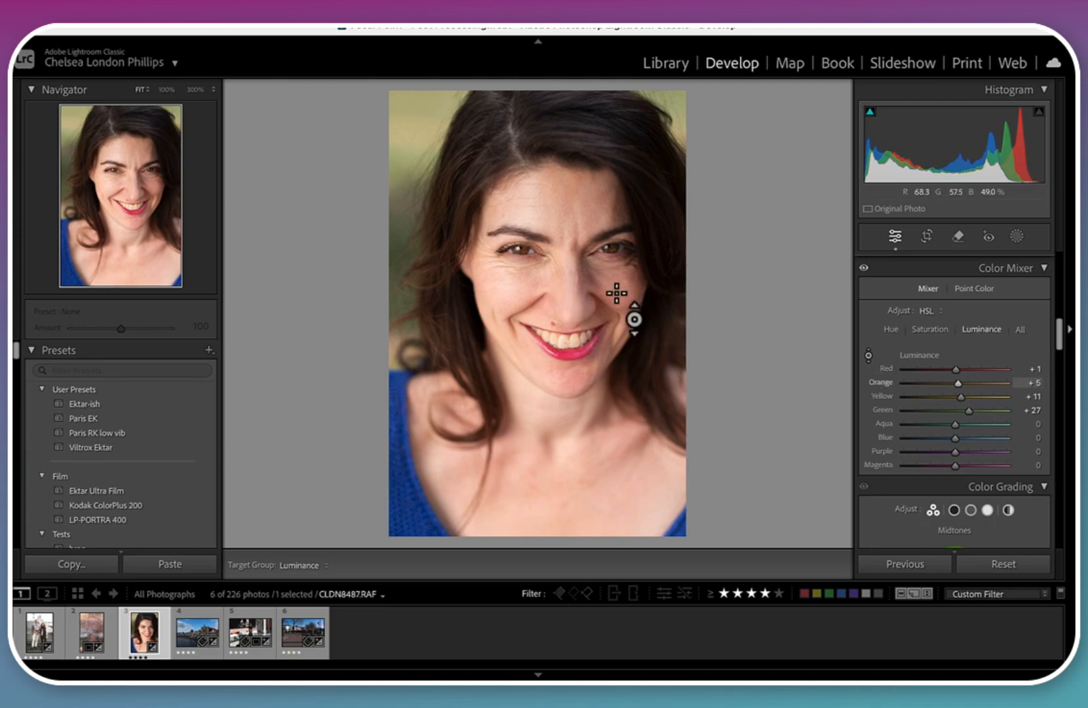
pyautogui.moveTo(615, 293); pyautogui.dragTo(617, 277)
pyautogui.moveTo(617, 272); pyautogui.dragTo(616, 270)
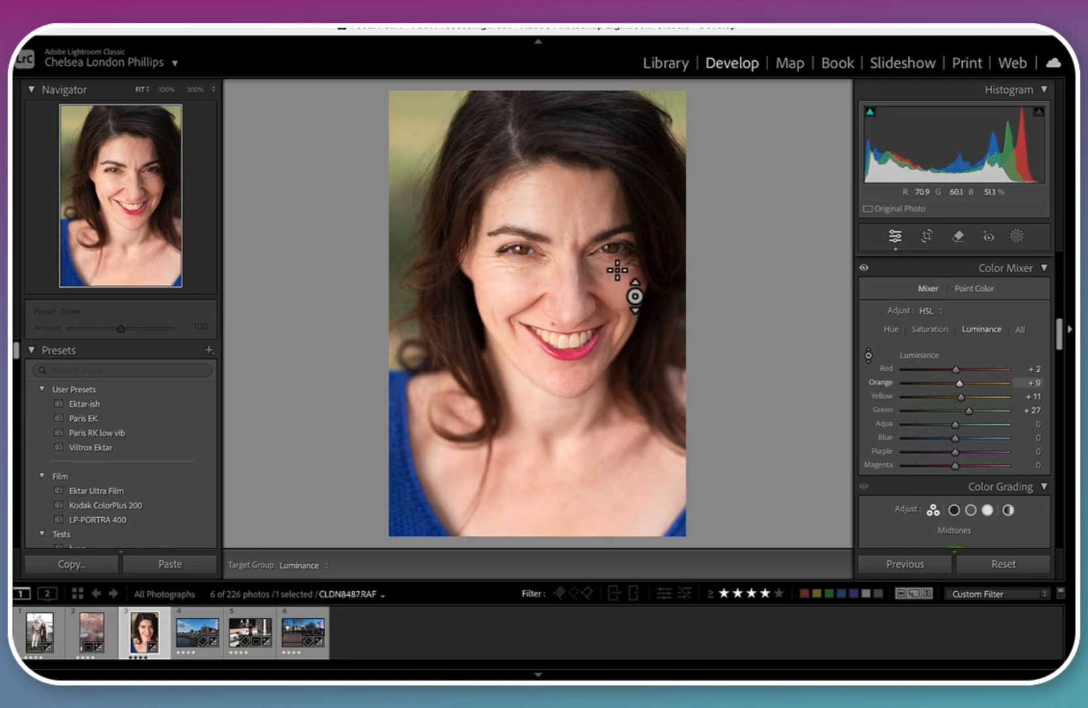
pyautogui.moveTo(508, 288); pyautogui.dragTo(534, 199)
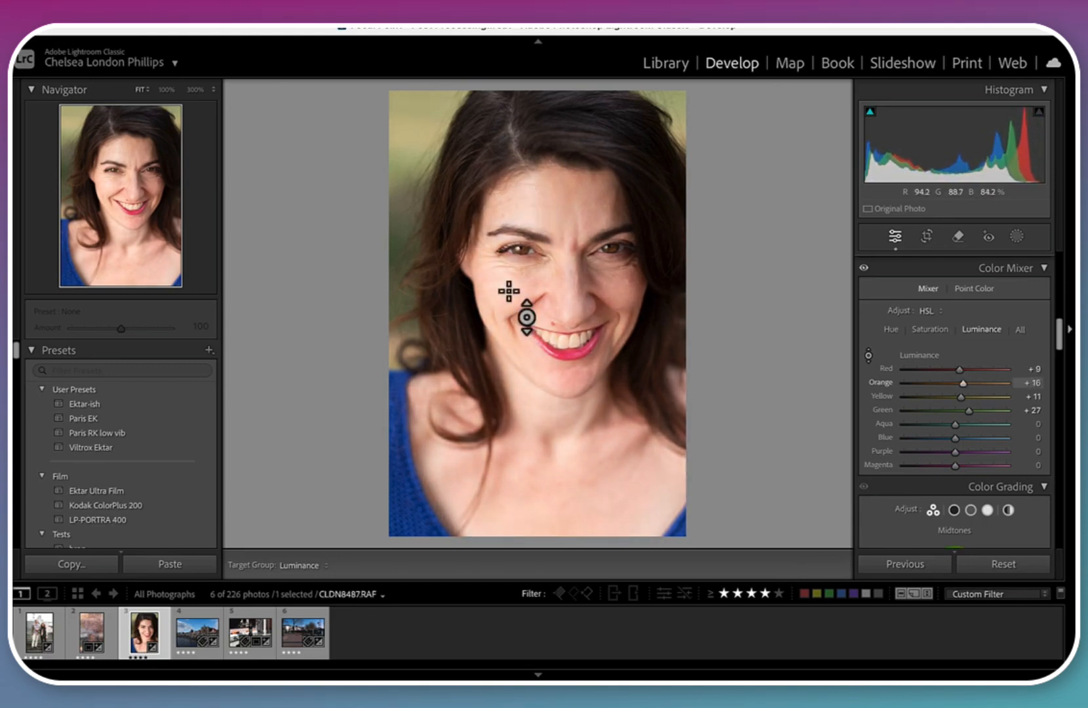
pyautogui.click(868, 355)
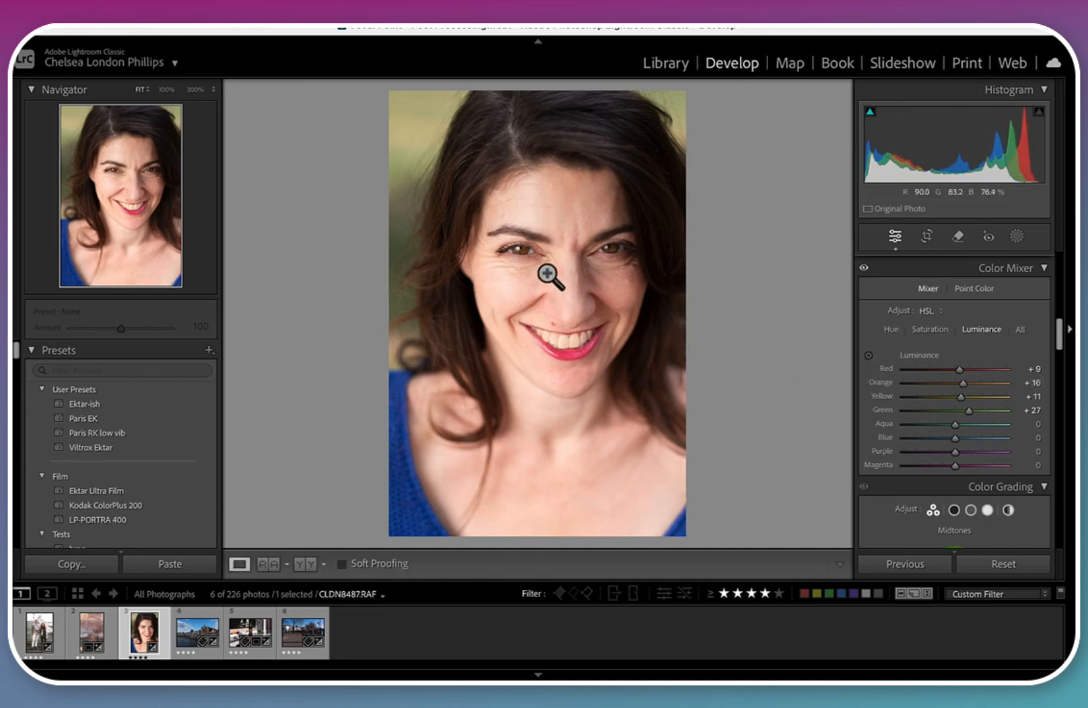
# Step: Try to remove the red spot above the woman's upper lip with generative AI Remove at size 24, and undo it
pyautogui.click(553, 331)
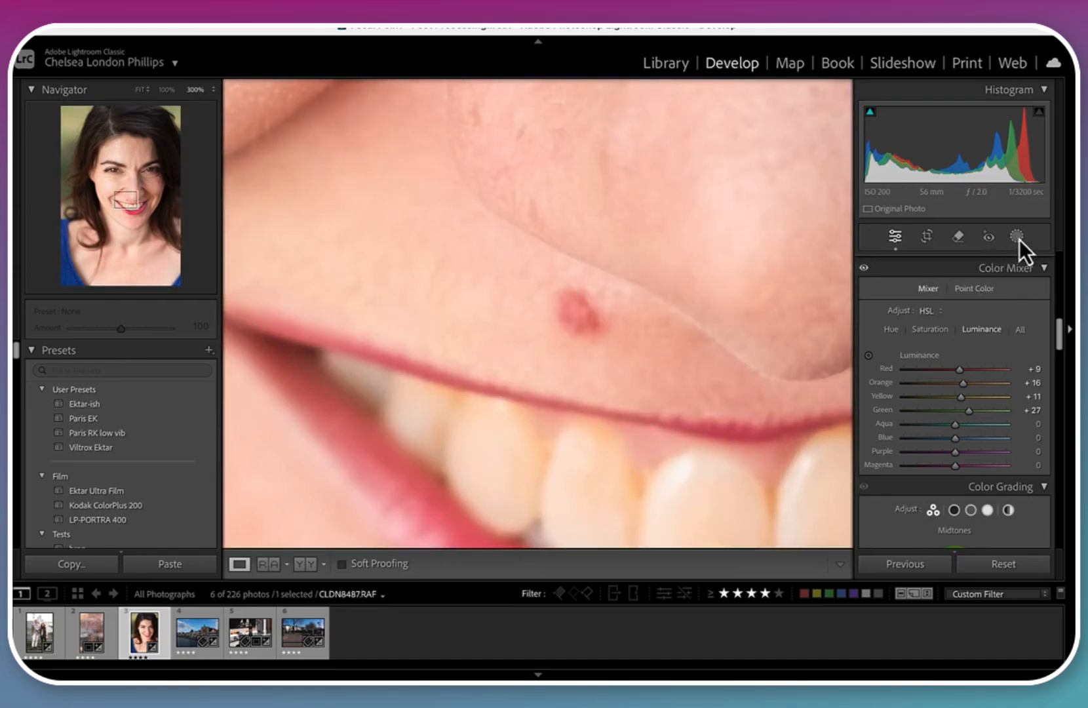
pyautogui.click(950, 243)
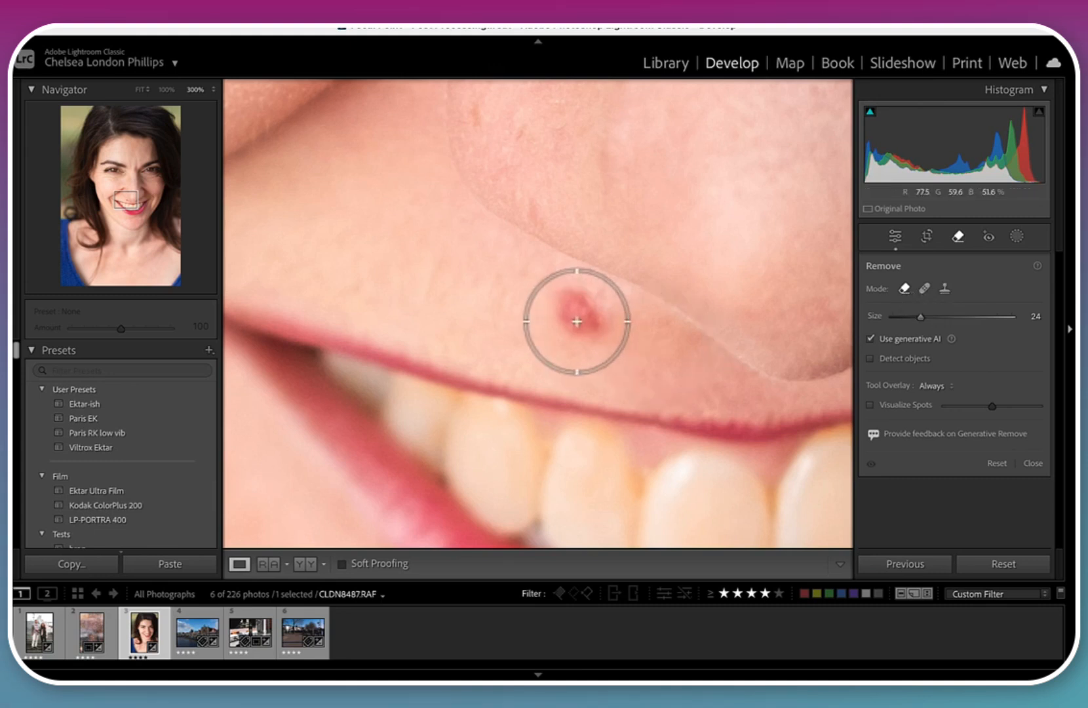
pyautogui.moveTo(576, 316)
pyautogui.mouseDown()
pyautogui.moveTo(563, 320)
pyautogui.moveTo(585, 321)
pyautogui.mouseUp()
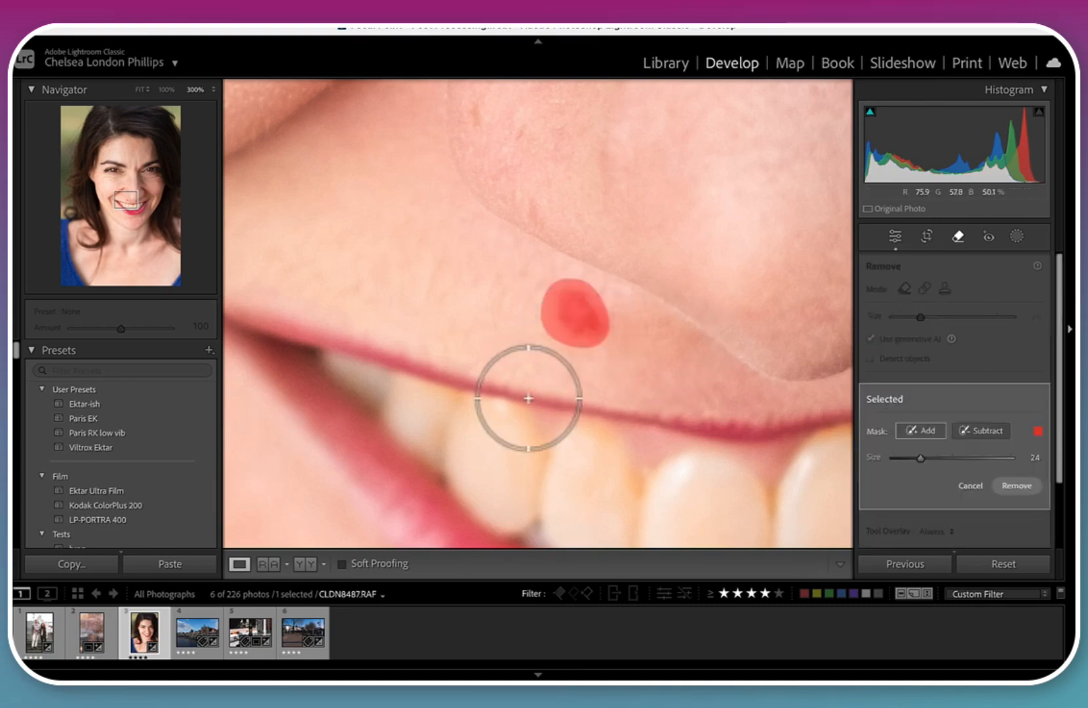
pyautogui.click(1020, 487)
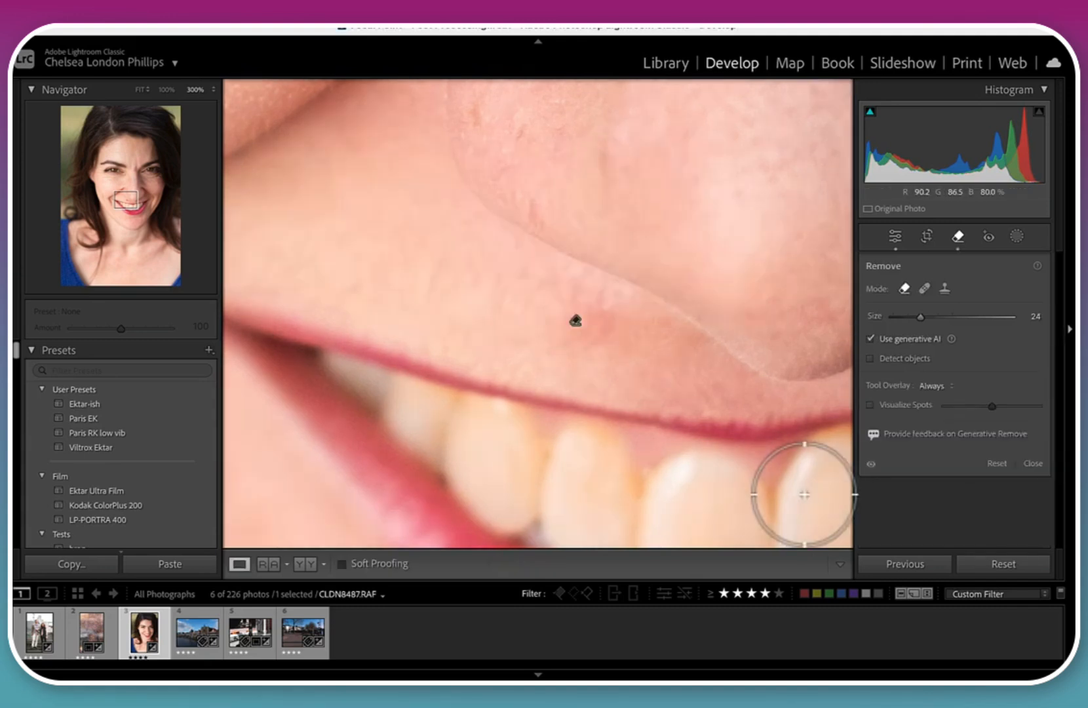
pyautogui.hotkey('ctrl', 'z')
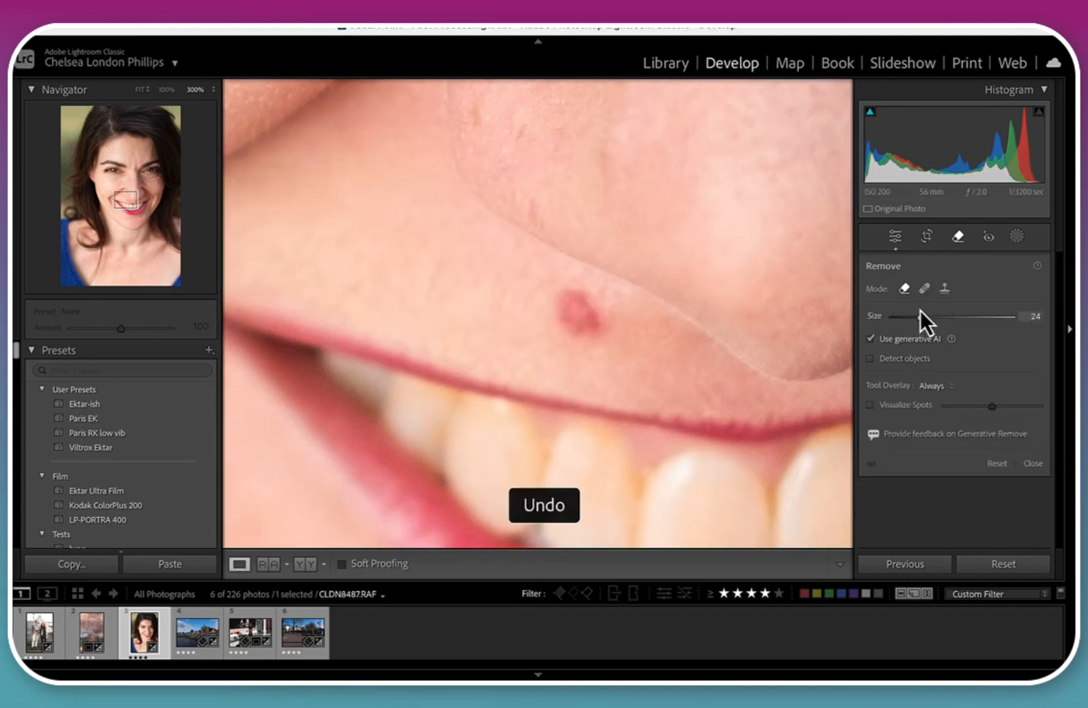
# Step: Heal the red spot above the upper lip with the Heal mode at size 24 and adjust the healed area's position
pyautogui.click(924, 288)
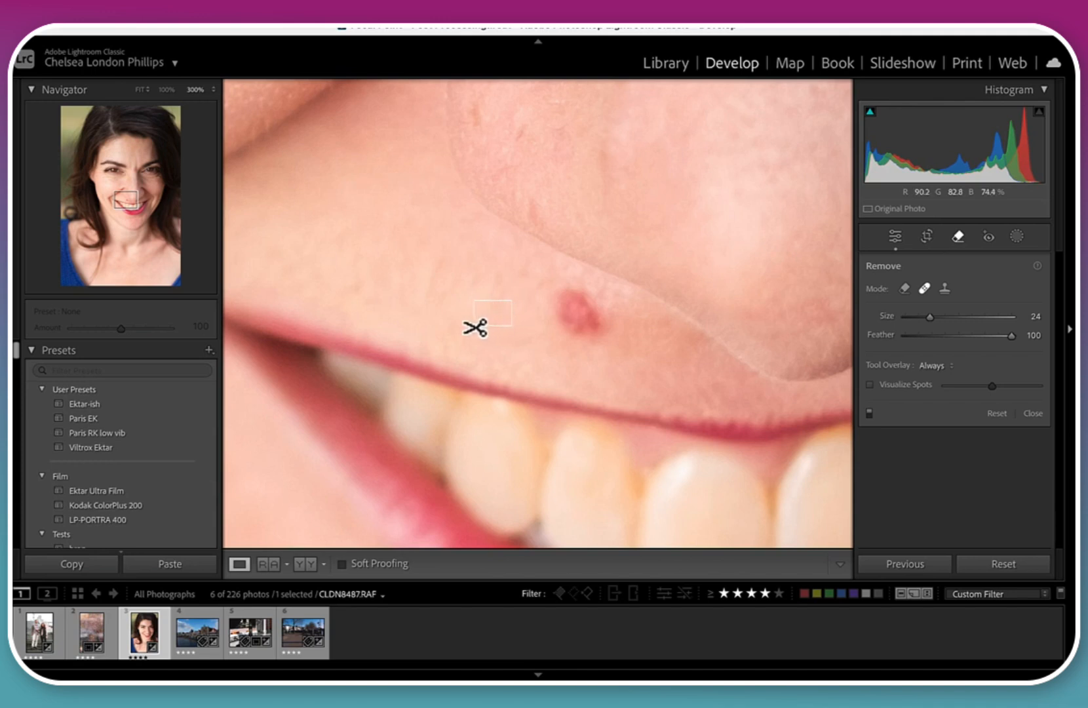
pyautogui.moveTo(565, 312)
pyautogui.mouseDown()
pyautogui.moveTo(568, 321)
pyautogui.moveTo(587, 314)
pyautogui.moveTo(574, 308)
pyautogui.moveTo(534, 327)
pyautogui.moveTo(534, 304)
pyautogui.moveTo(523, 313)
pyautogui.mouseUp()
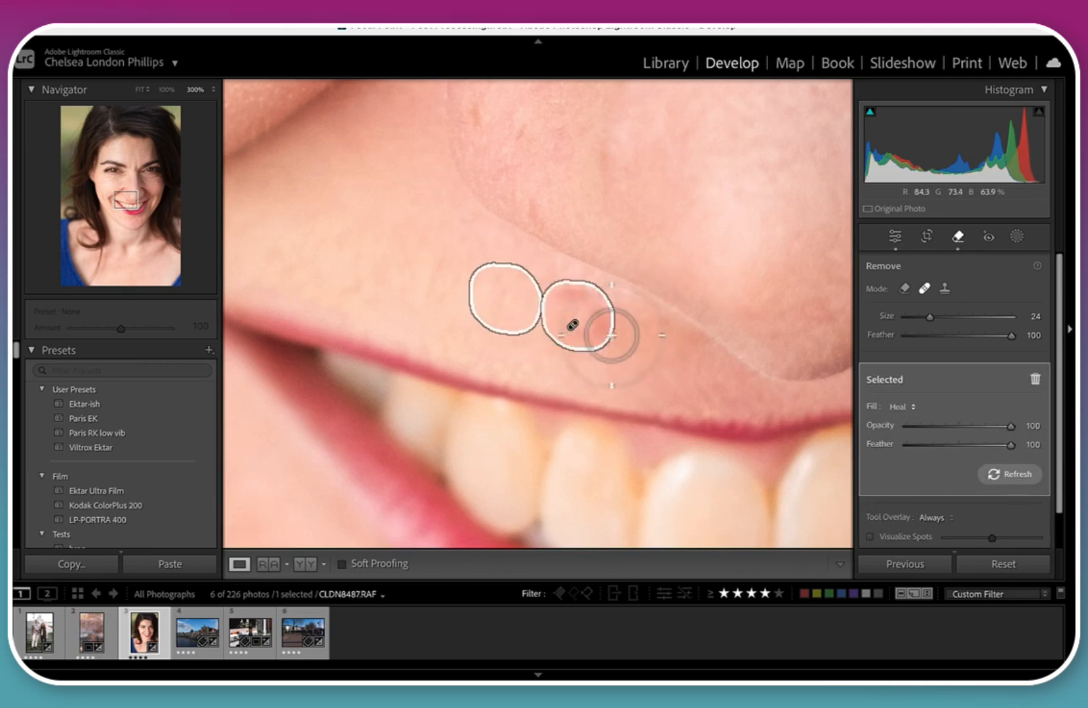
pyautogui.moveTo(593, 327); pyautogui.dragTo(589, 321)
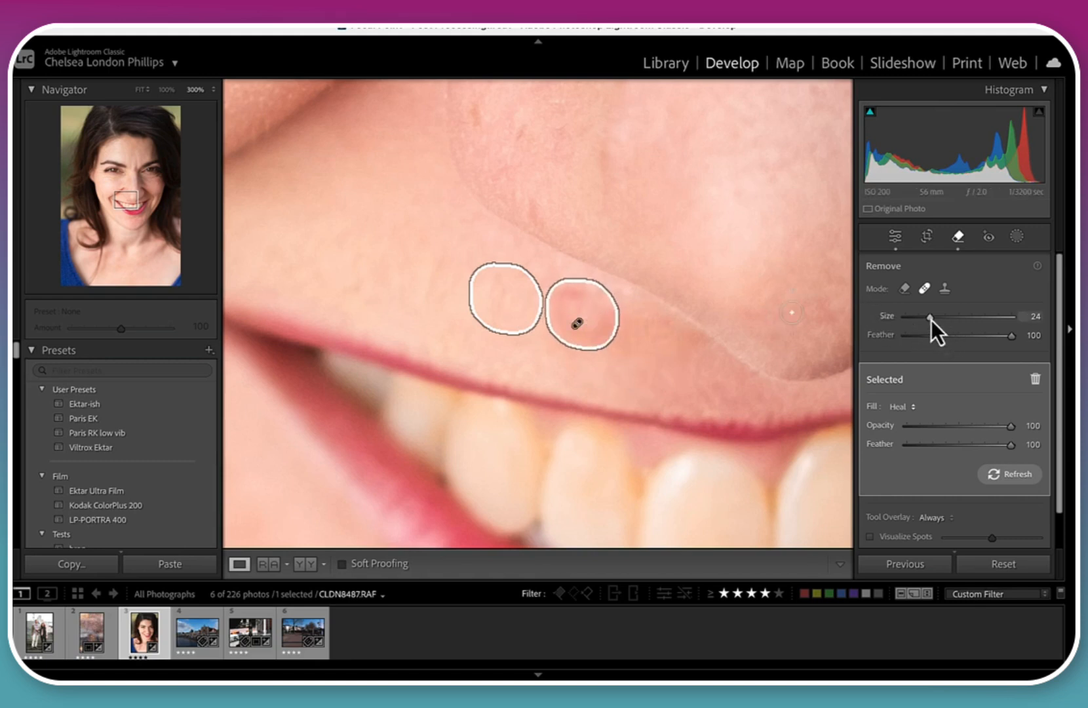
# Step: Redo the healing over the same spot with a larger brush of size 28, and set the brush size to 31
pyautogui.moveTo(931, 318)
pyautogui.mouseDown()
pyautogui.moveTo(941, 320)
pyautogui.moveTo(928, 320)
pyautogui.mouseUp()
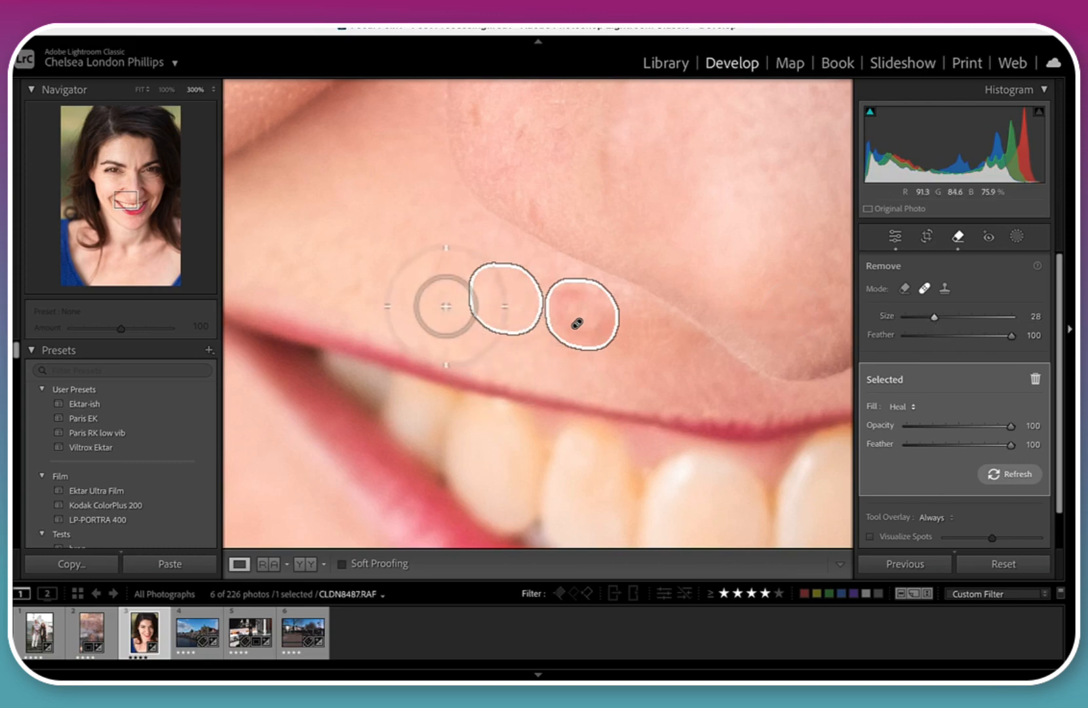
pyautogui.press('Delete')
pyautogui.moveTo(548, 318)
pyautogui.mouseDown()
pyautogui.moveTo(595, 311)
pyautogui.moveTo(562, 303)
pyautogui.moveTo(546, 318)
pyautogui.mouseUp()
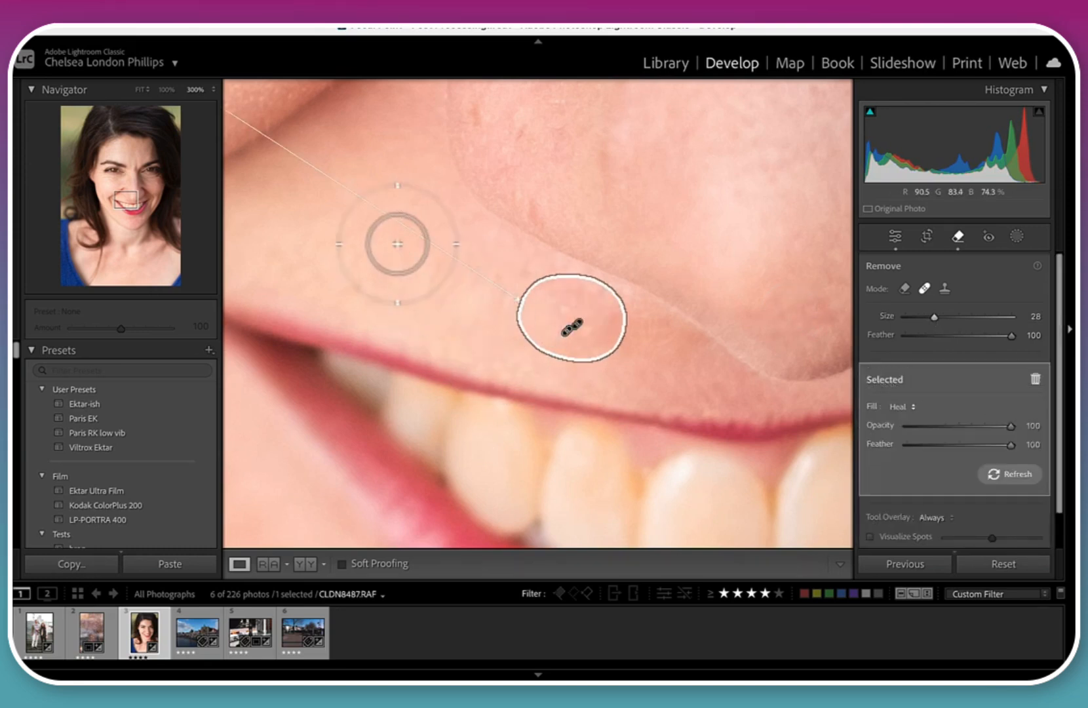
pyautogui.scroll(-1, 397, 244)
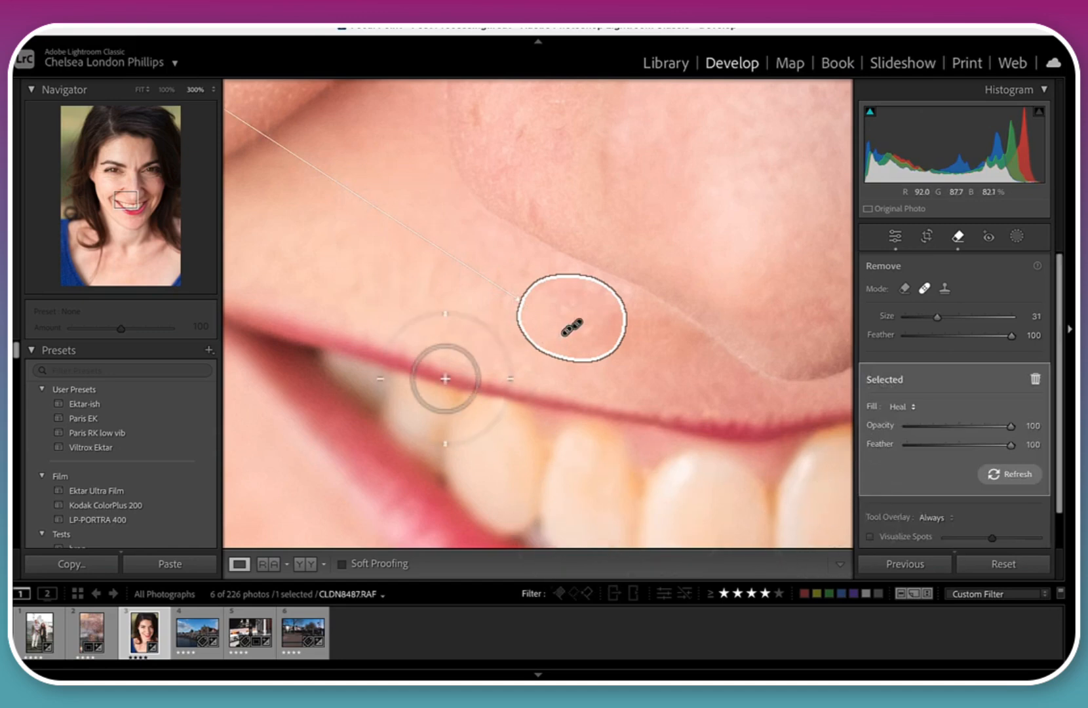
# Step: Check the skin around the healed spot, fit the whole portrait in view and return to the Edit settings
pyautogui.moveTo(114, 206)
pyautogui.mouseDown()
pyautogui.moveTo(114, 182)
pyautogui.moveTo(117, 191)
pyautogui.mouseUp()
pyautogui.moveTo(415, 218)
pyautogui.mouseDown()
pyautogui.moveTo(696, 417)
pyautogui.moveTo(726, 455)
pyautogui.mouseUp()
pyautogui.press('Return')
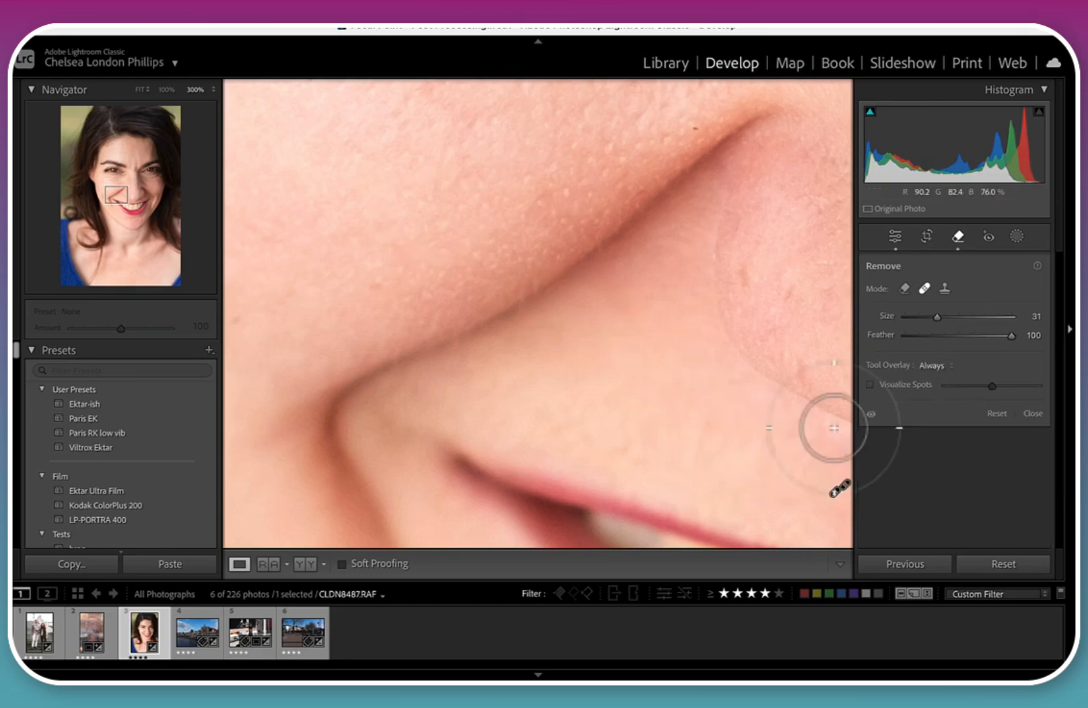
pyautogui.click(139, 90)
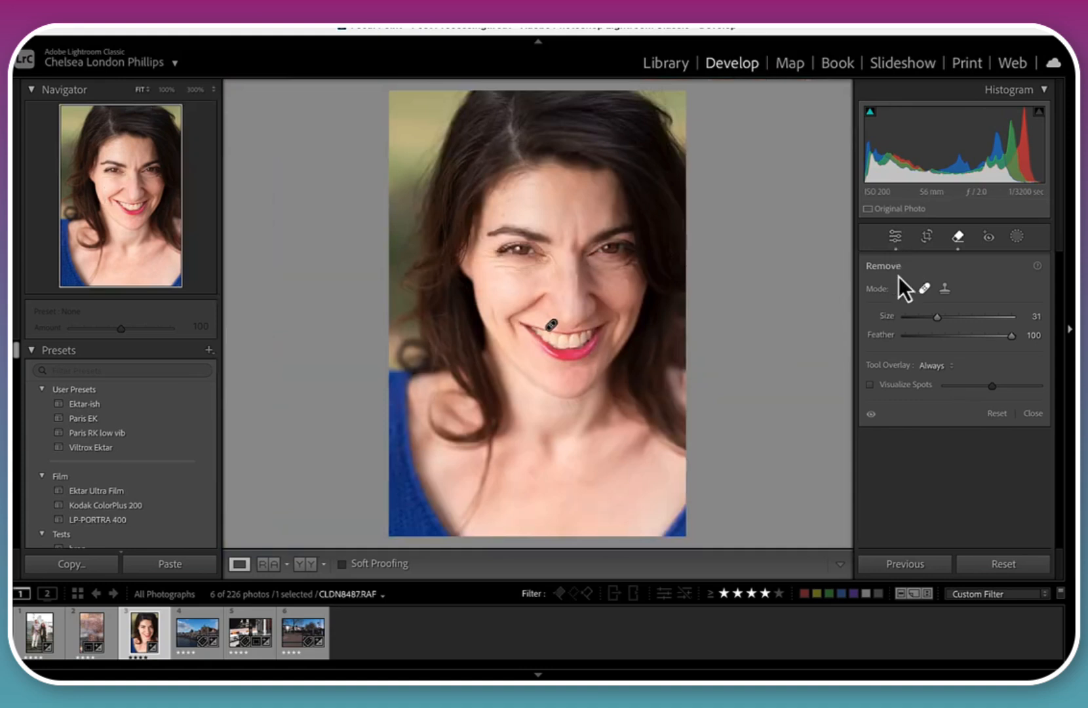
pyautogui.click(896, 239)
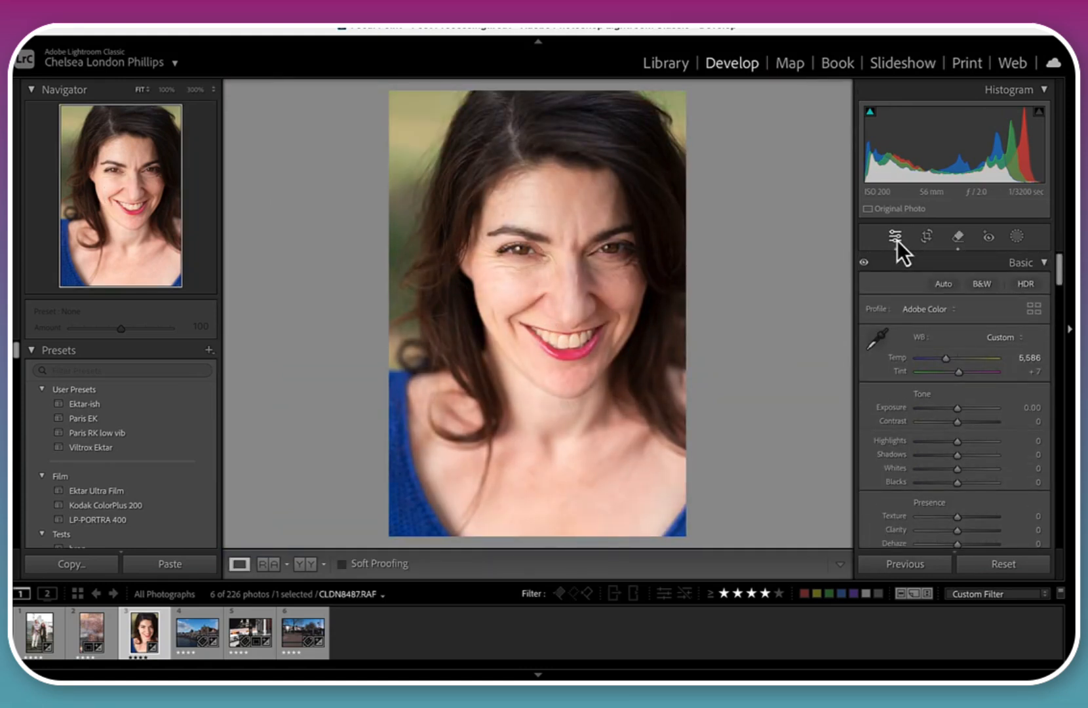
# Step: Inspect the healed skin above the woman's upper lip at 300% and fit the whole portrait in view again
pyautogui.click(558, 331)
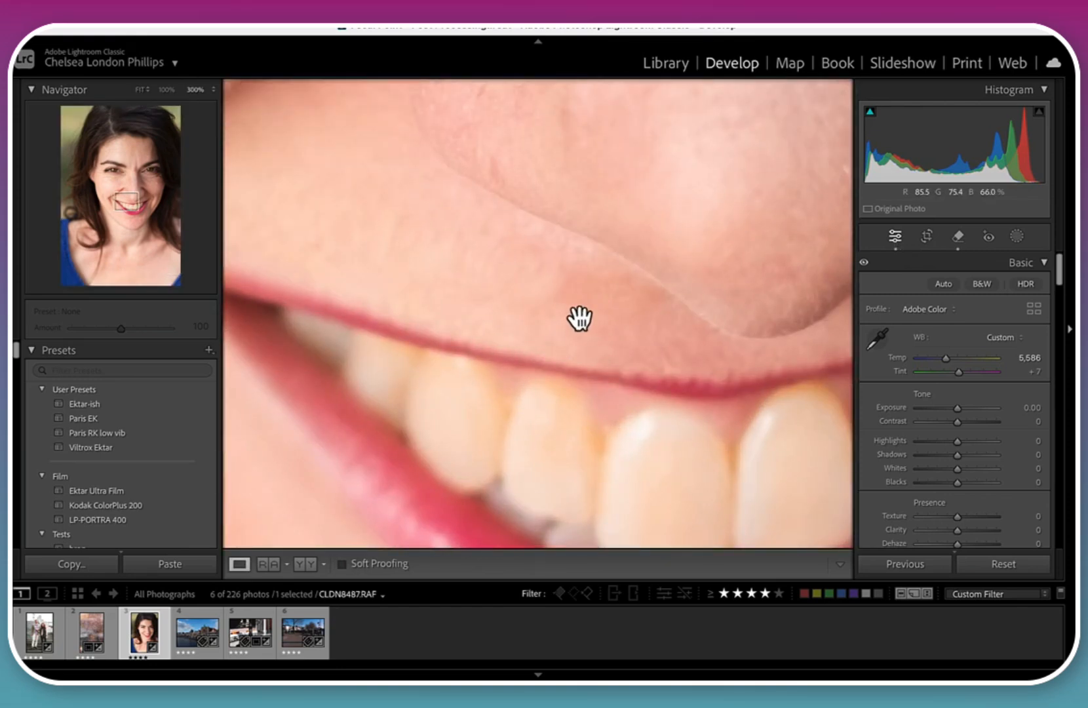
pyautogui.click(140, 90)
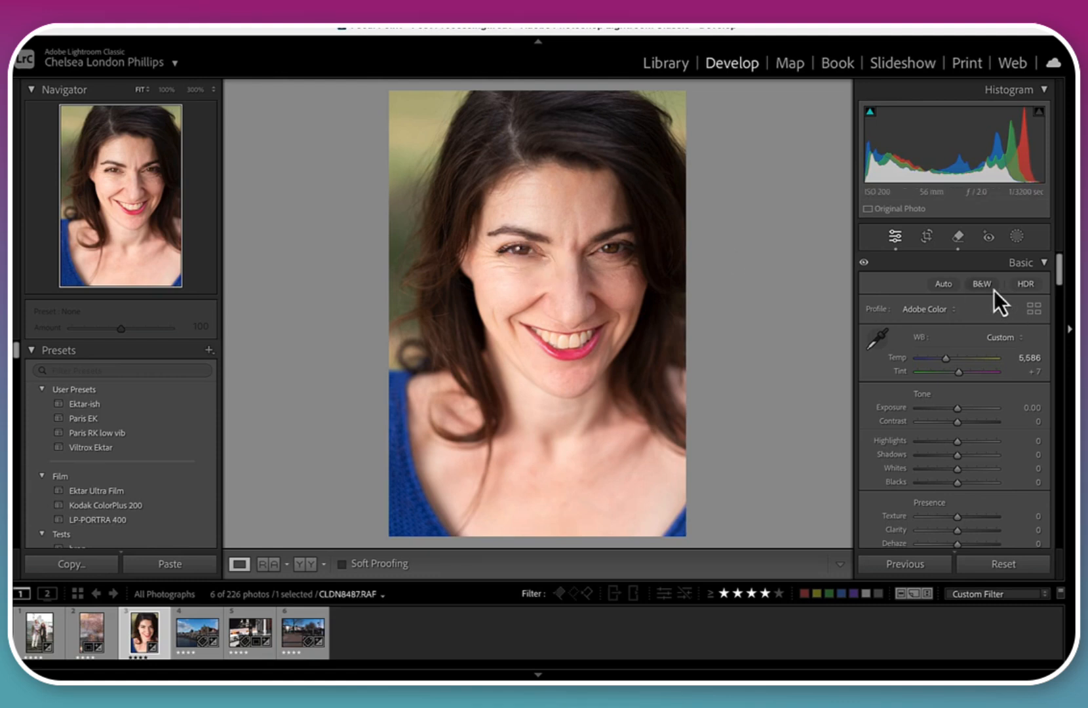
pyautogui.click(987, 233)
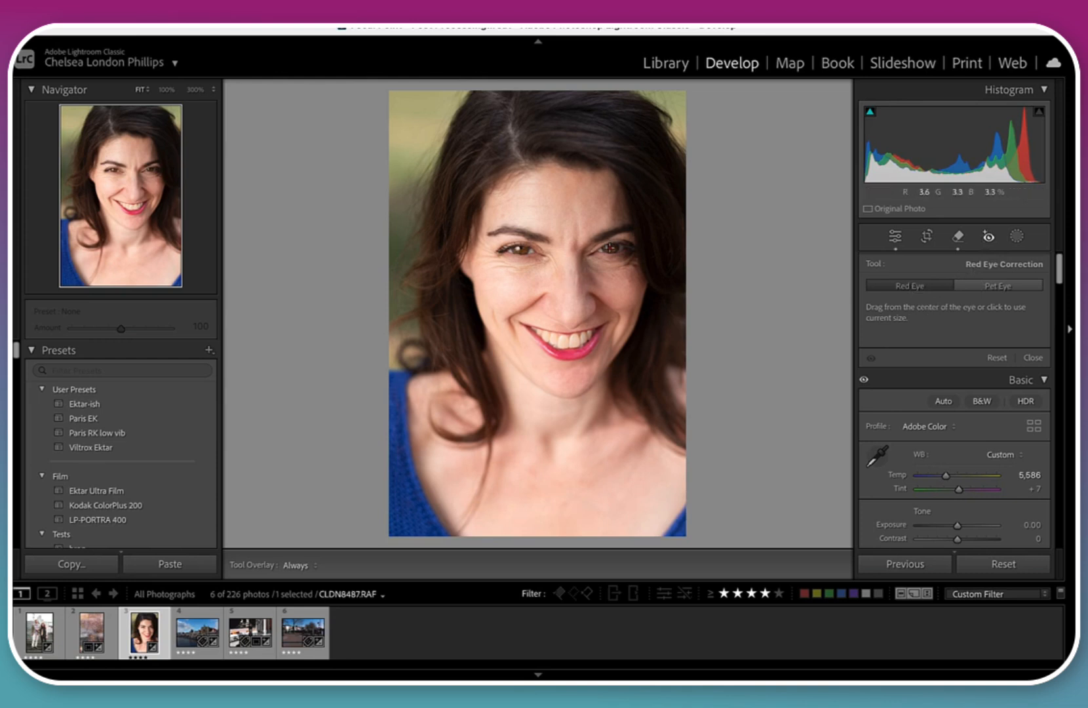
pyautogui.click(610, 248)
pyautogui.click(547, 276)
pyautogui.click(895, 236)
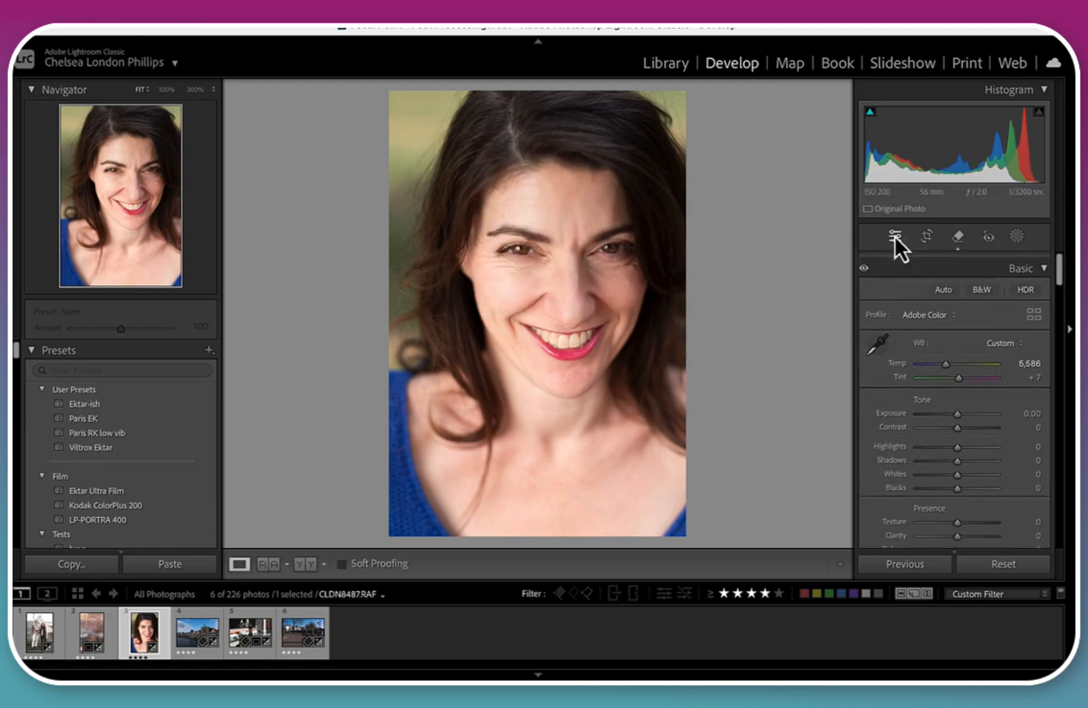
# Step: Open the portrait in Adobe Photoshop 2025 and add a new empty layer above the background
pyautogui.rightClick(594, 289)
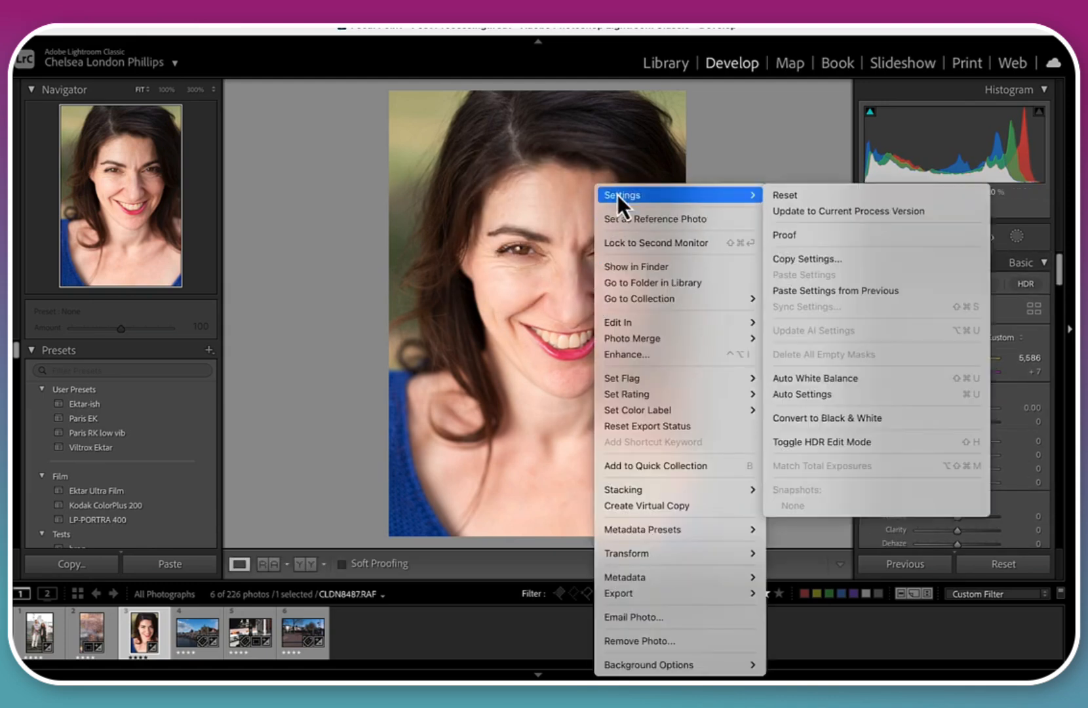
pyautogui.moveTo(633, 398)
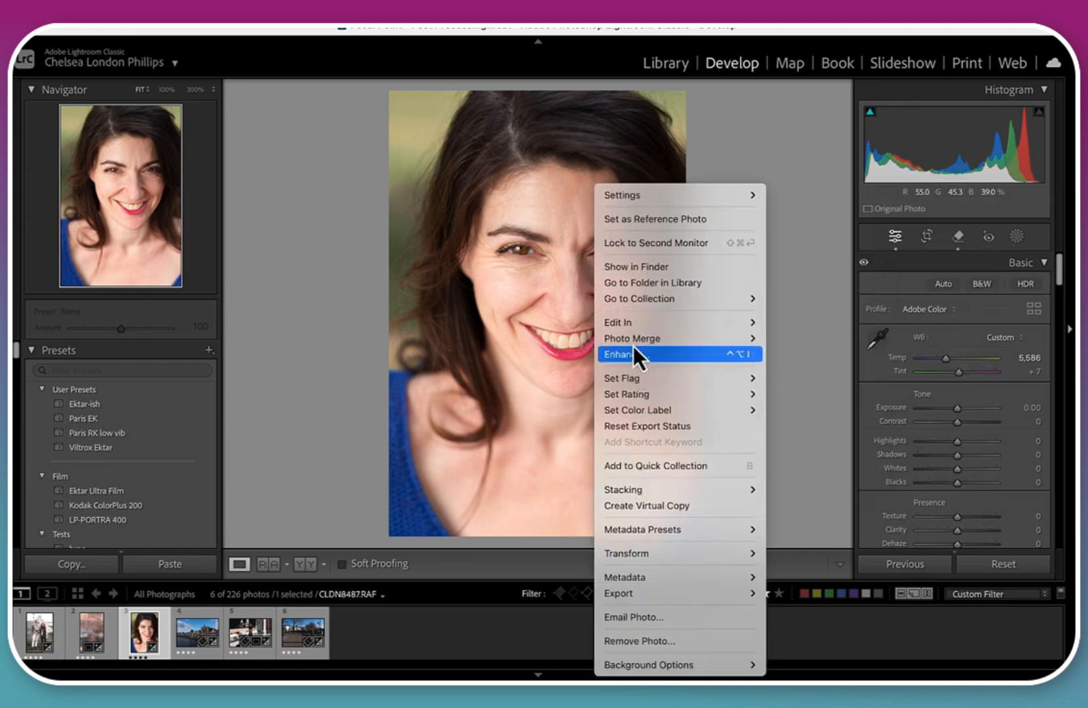
pyautogui.moveTo(638, 323)
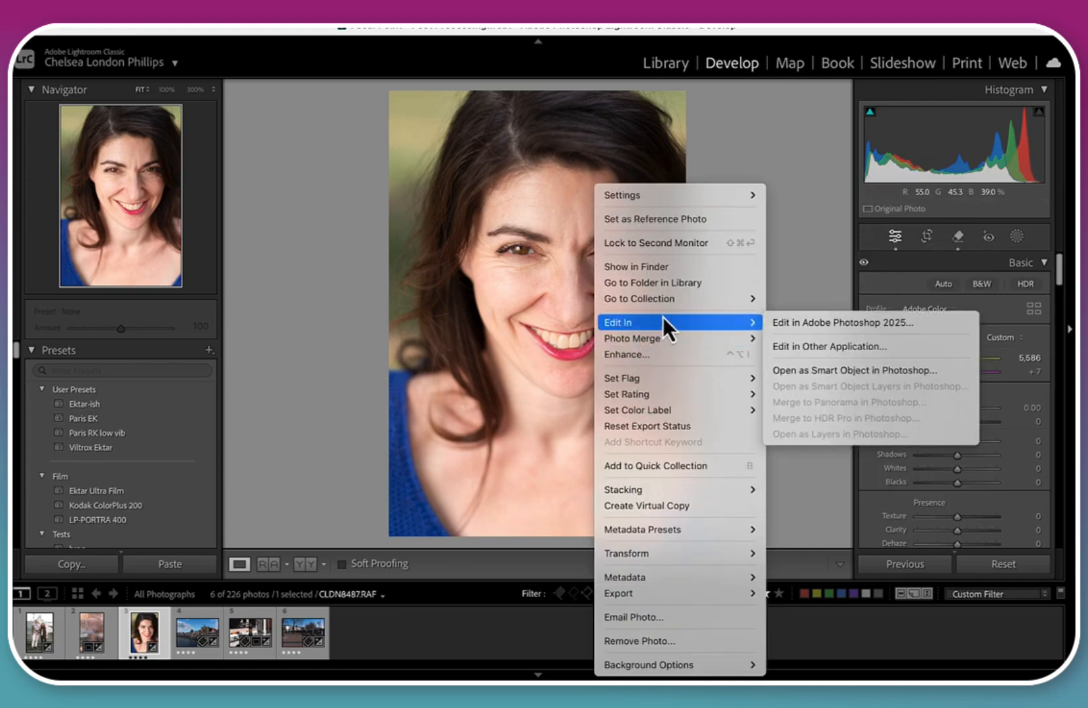
pyautogui.click(802, 320)
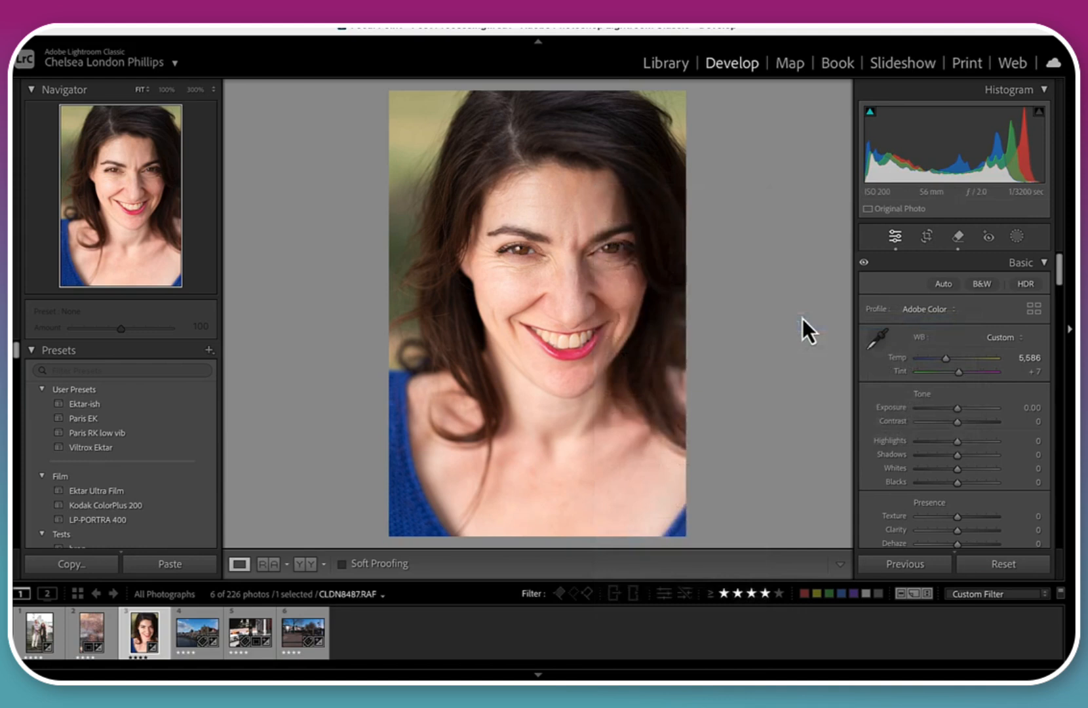
pyautogui.click(1030, 669)
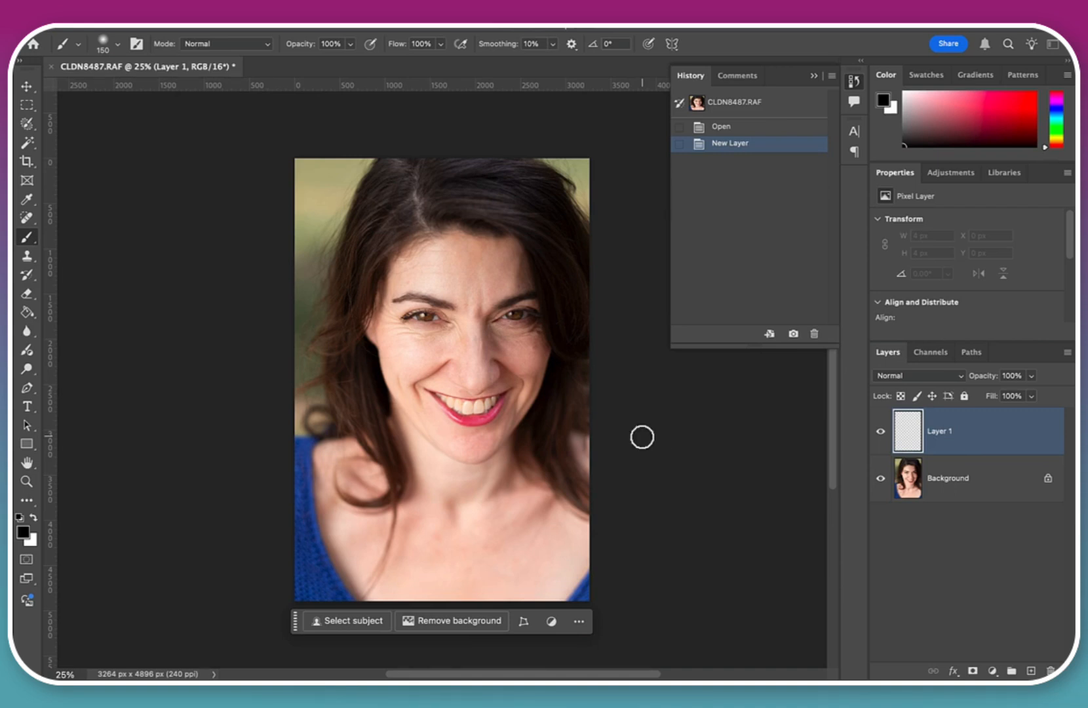
# Step: Bring the woman's eyes and cheek into view at 100% and collapse the History panel covering the face
pyautogui.scroll(4, 641, 435)
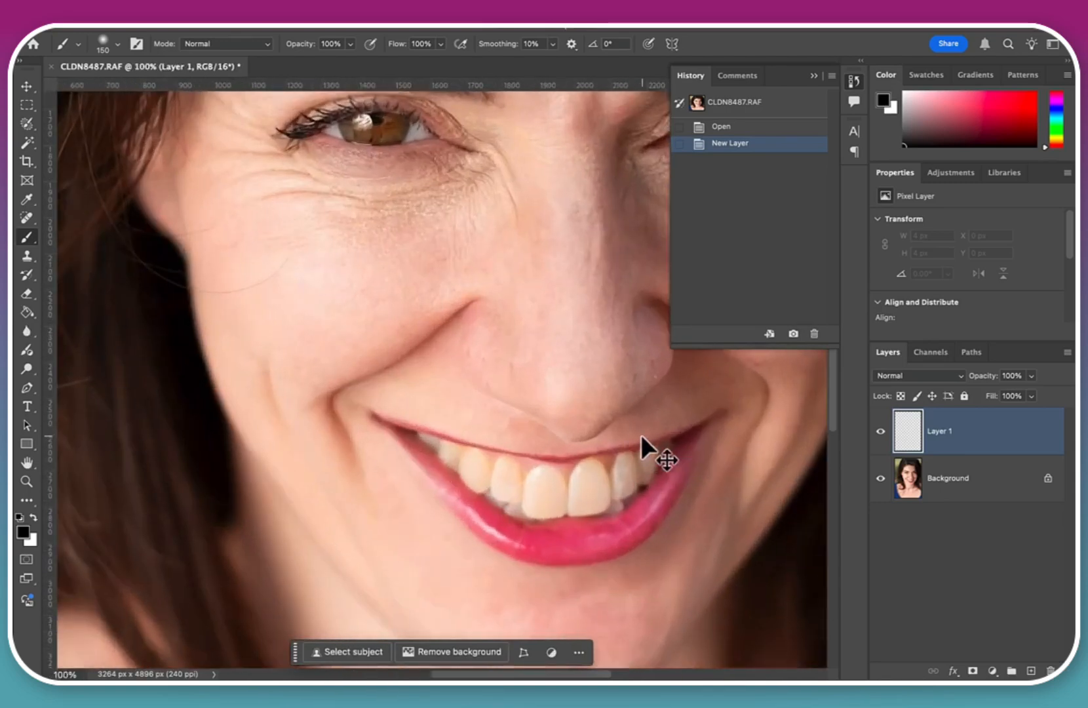
pyautogui.scroll(5, 449, 303)
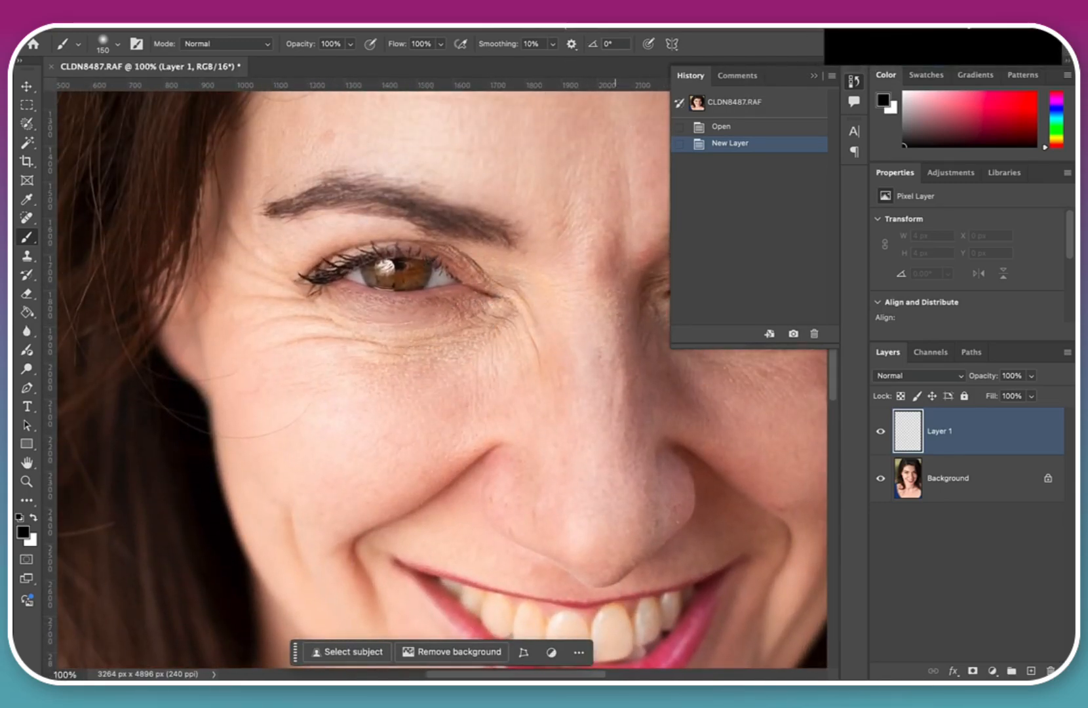
pyautogui.click(968, 27)
pyautogui.click(969, 27)
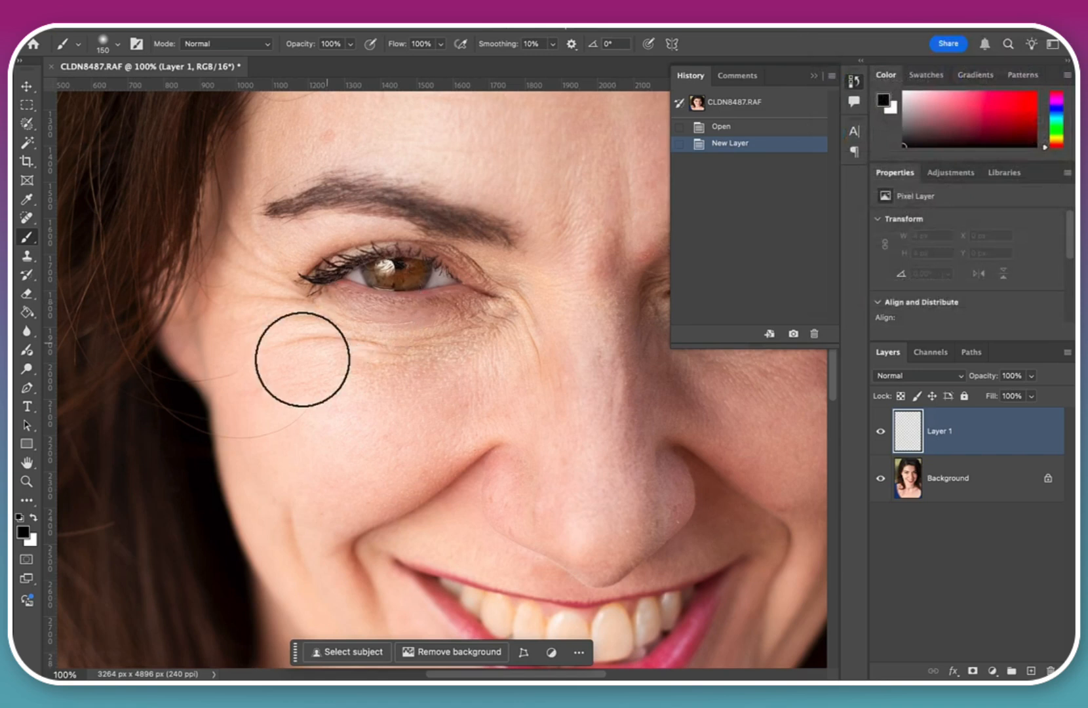
pyautogui.click(812, 77)
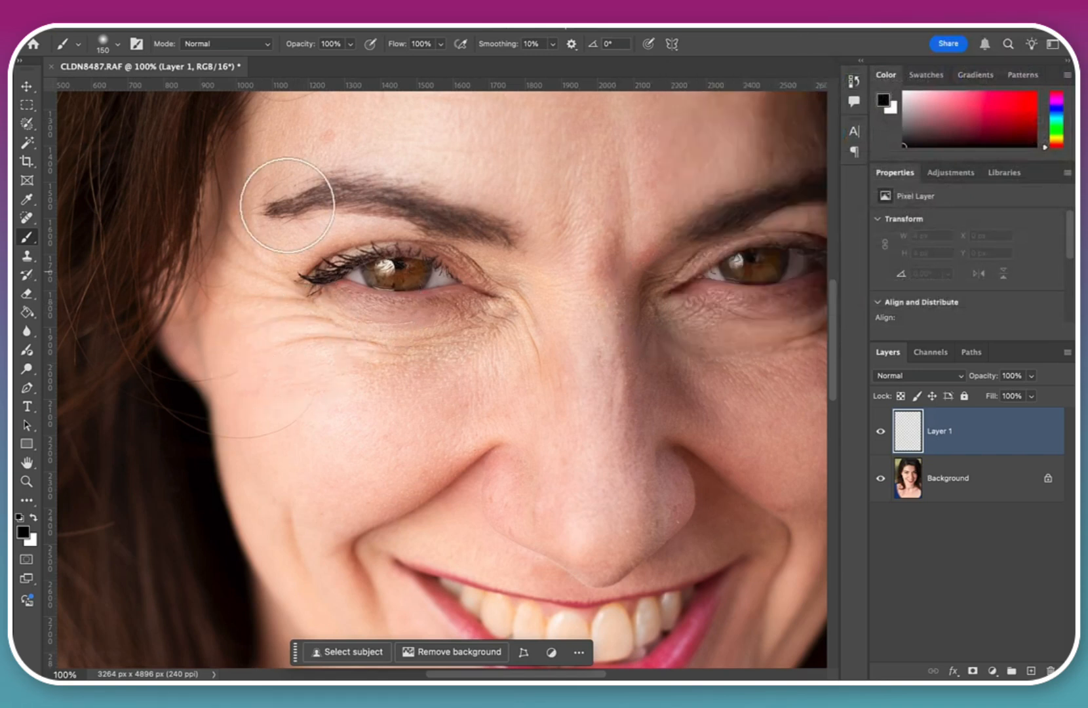
pyautogui.click(25, 223)
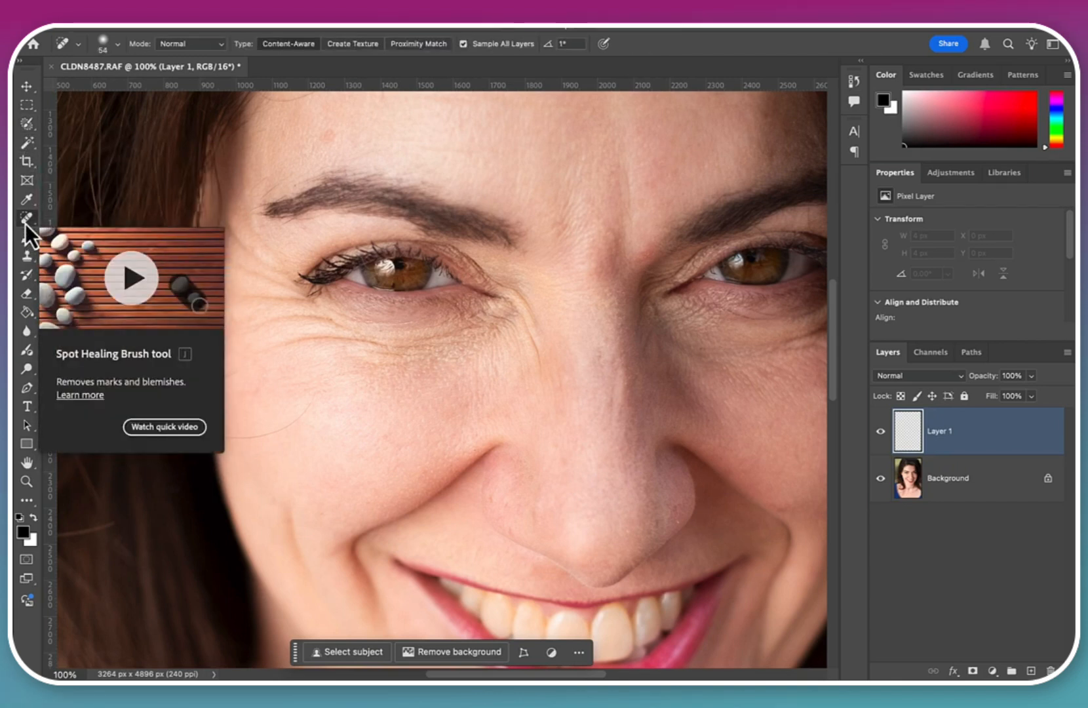
pyautogui.rightClick(25, 223)
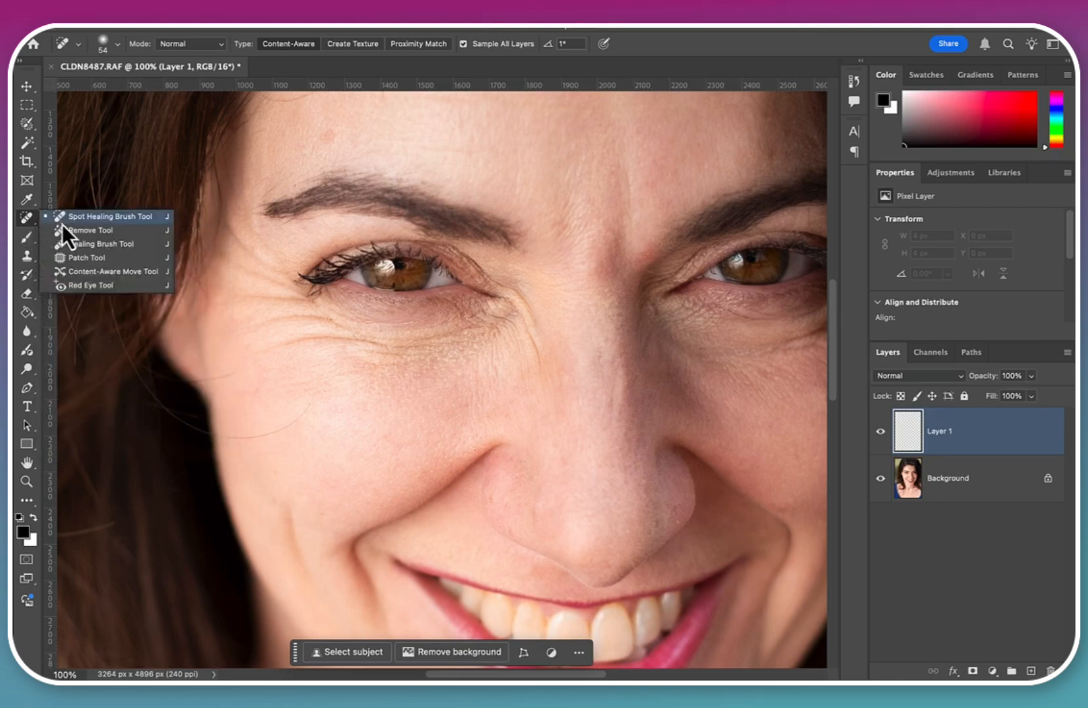
pyautogui.click(29, 128)
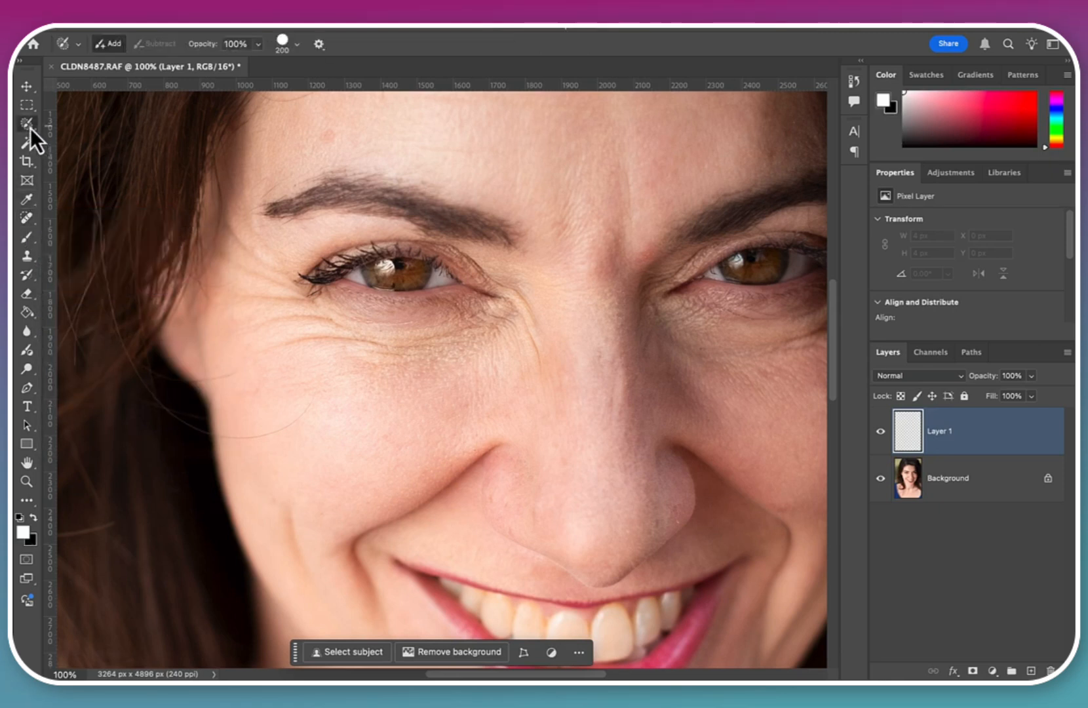
pyautogui.rightClick(29, 128)
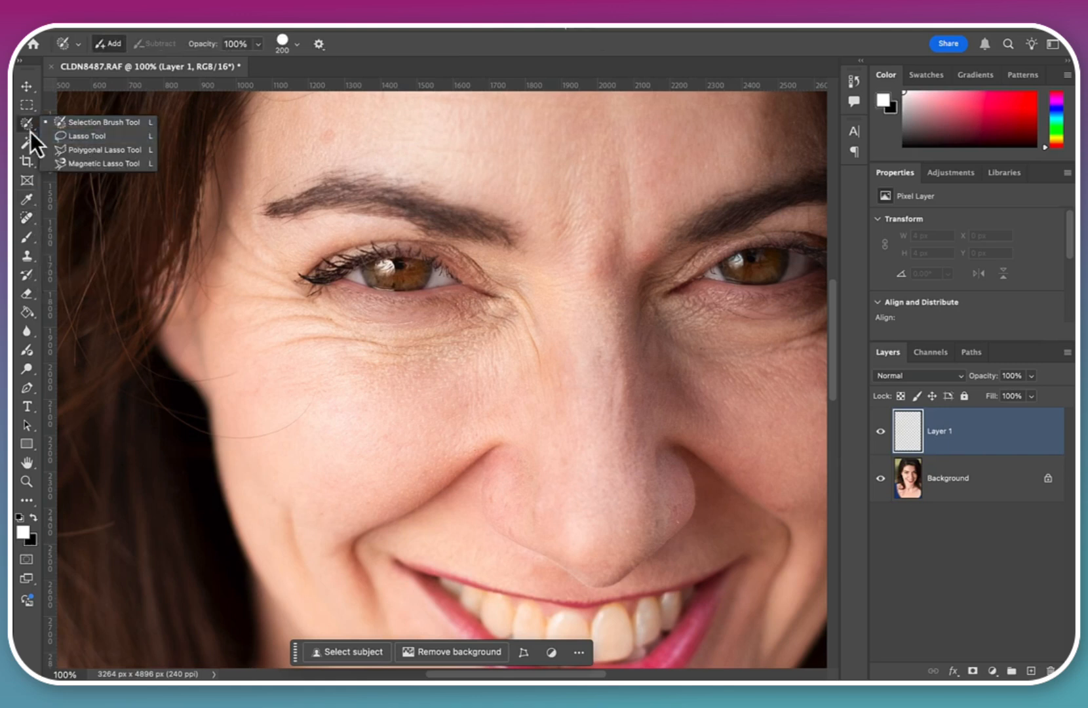
pyautogui.click(28, 129)
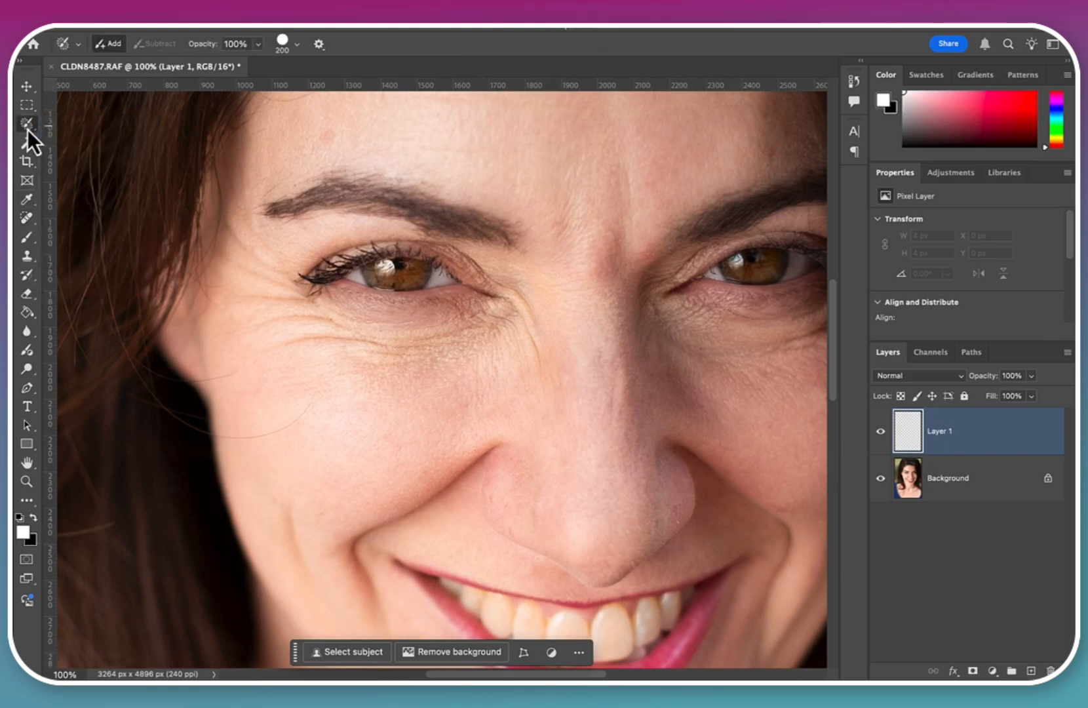
pyautogui.click(27, 255)
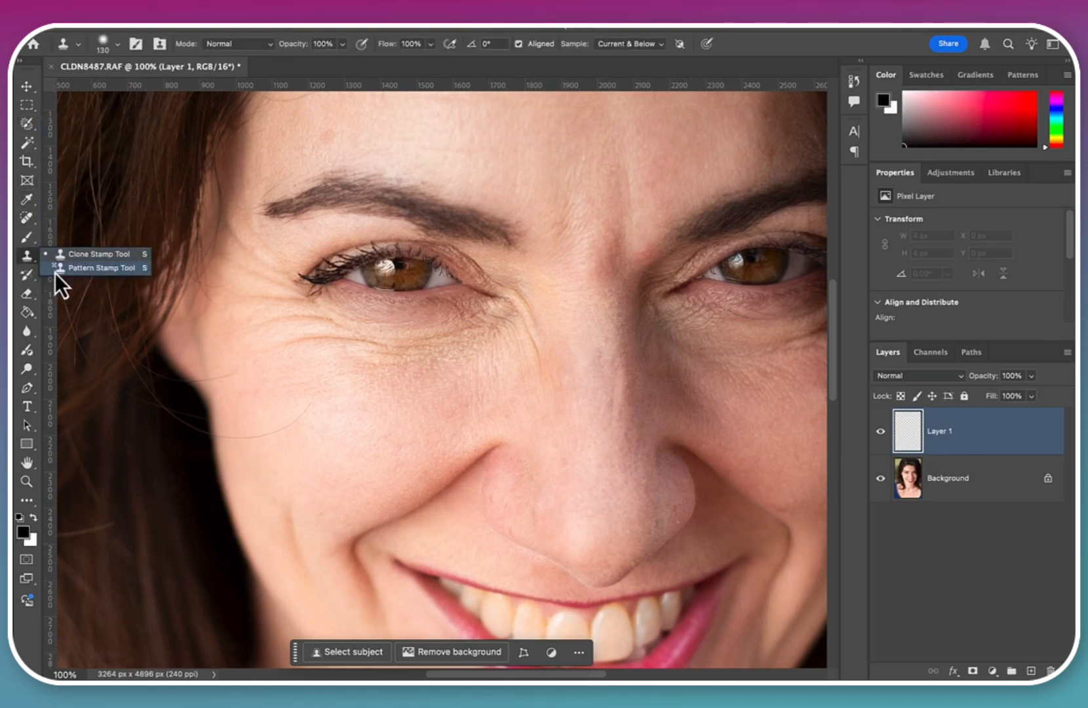
pyautogui.click(23, 260)
# Step: Choose the Healing Brush with a size of 51 px and keep its sampling on Current & Below
pyautogui.click(23, 223)
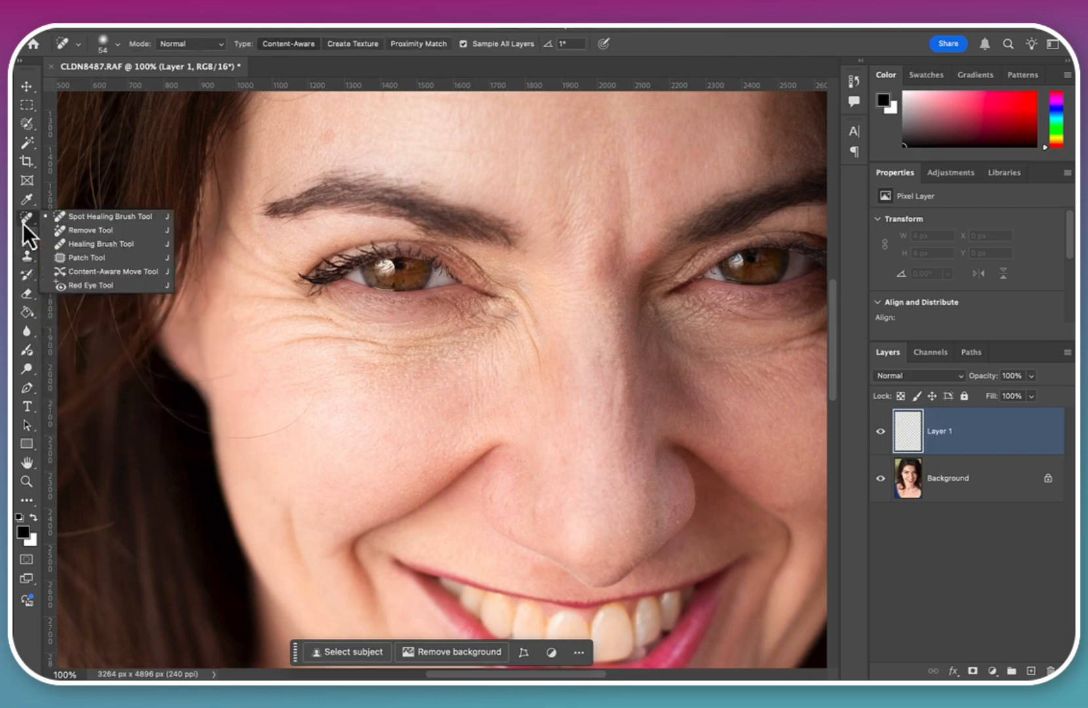
pyautogui.click(77, 245)
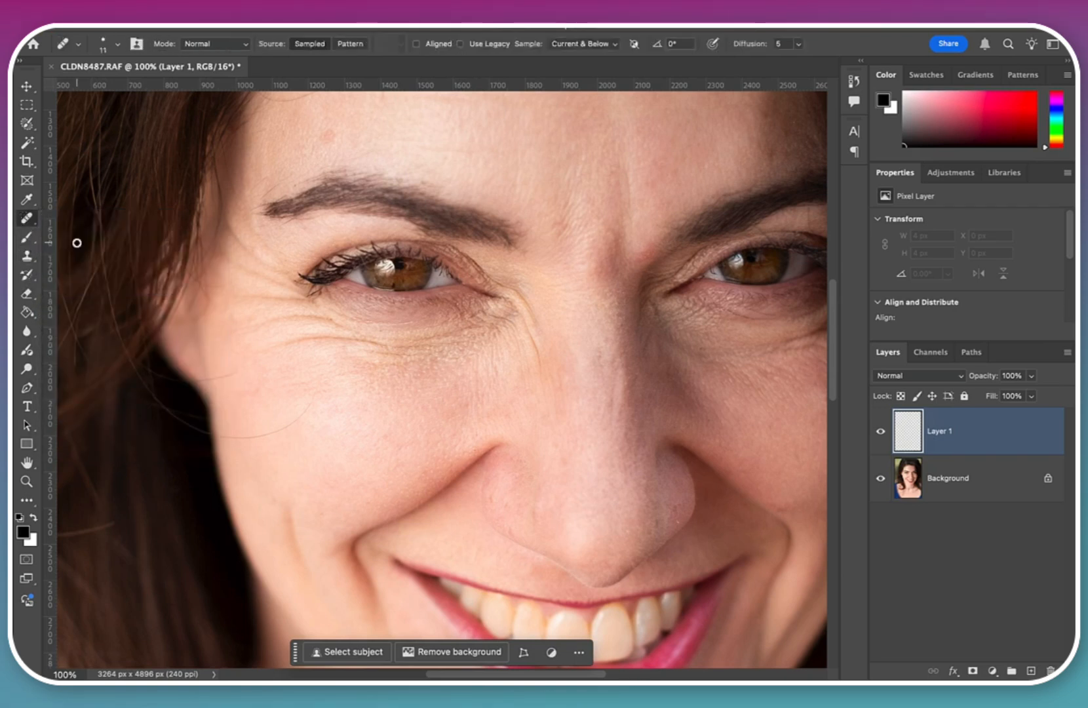
pyautogui.rightClick(306, 367)
pyautogui.moveTo(328, 393)
pyautogui.mouseDown()
pyautogui.moveTo(348, 393)
pyautogui.moveTo(331, 424)
pyautogui.moveTo(357, 394)
pyautogui.mouseUp()
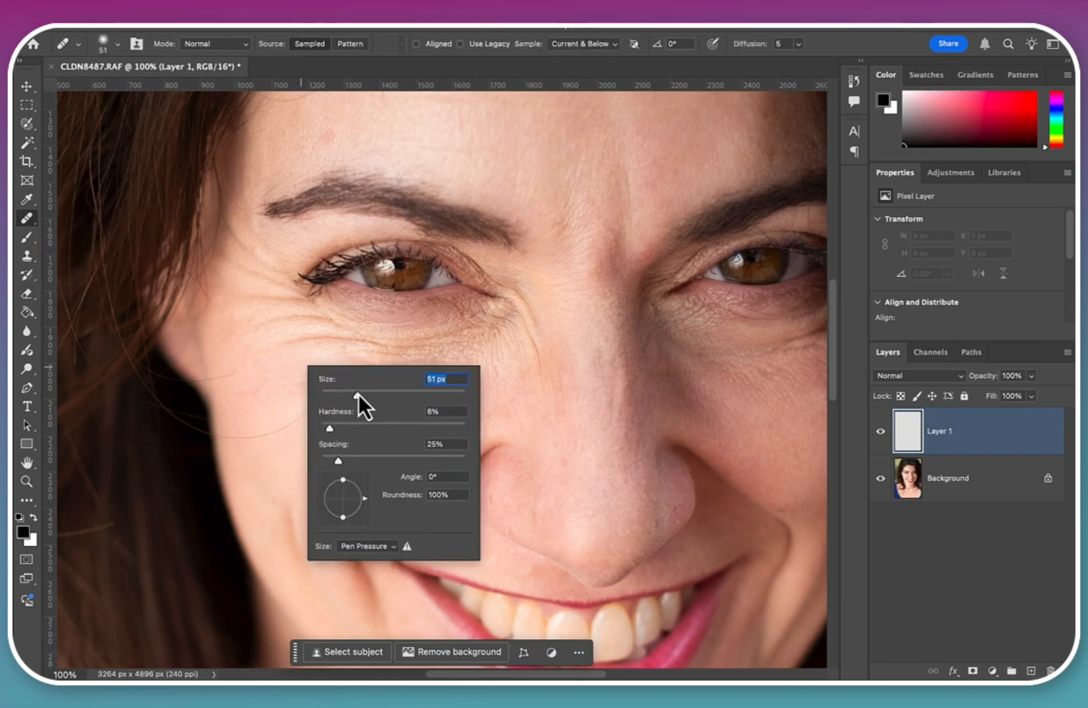
pyautogui.click(276, 360)
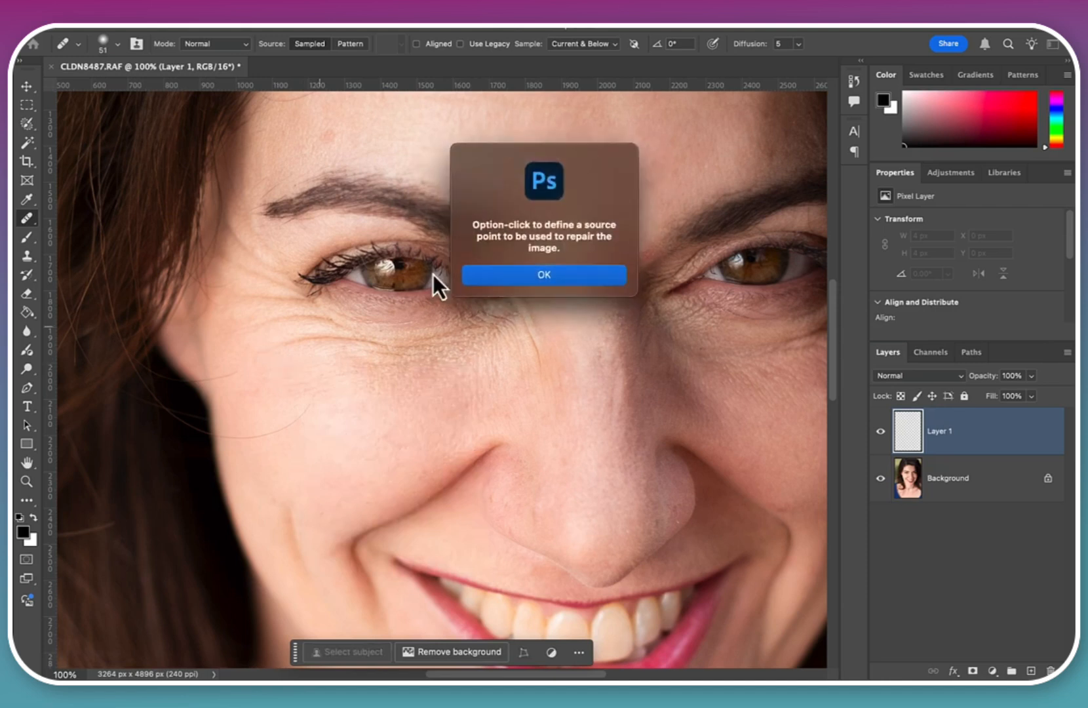
pyautogui.click(502, 272)
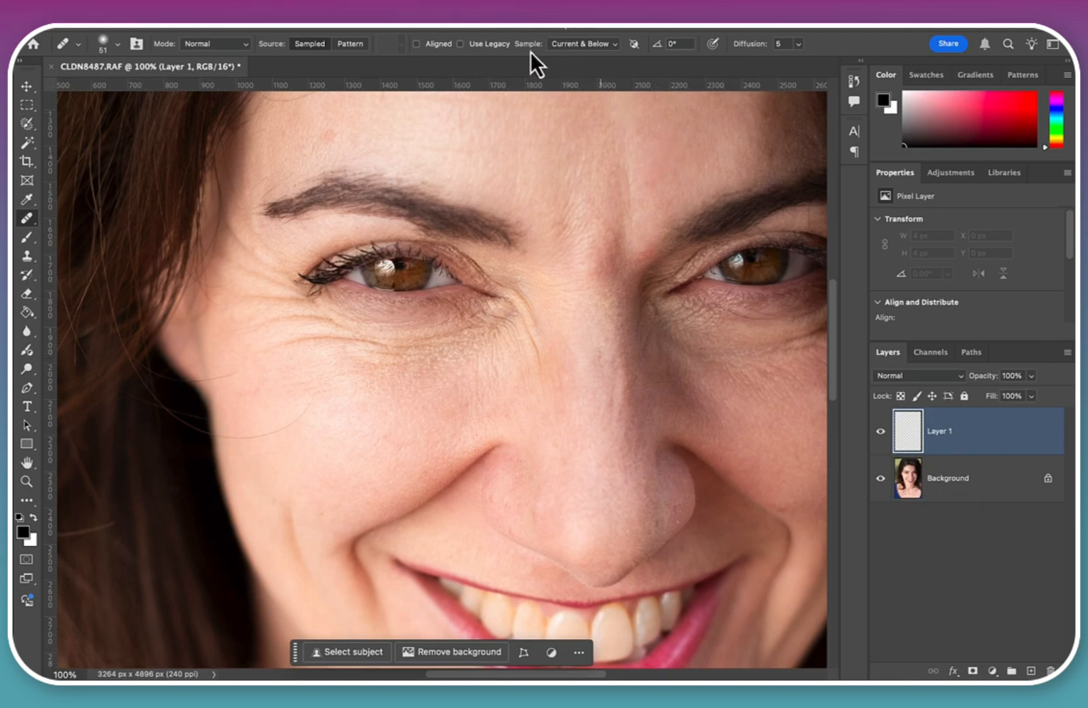
pyautogui.click(576, 45)
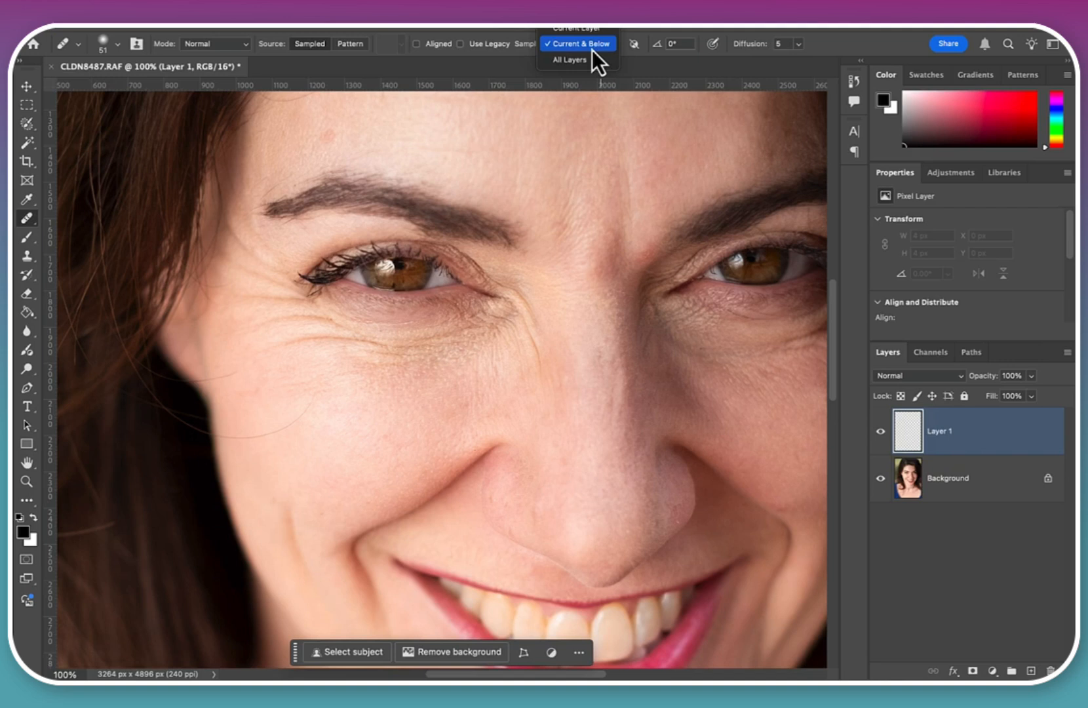
pyautogui.click(592, 49)
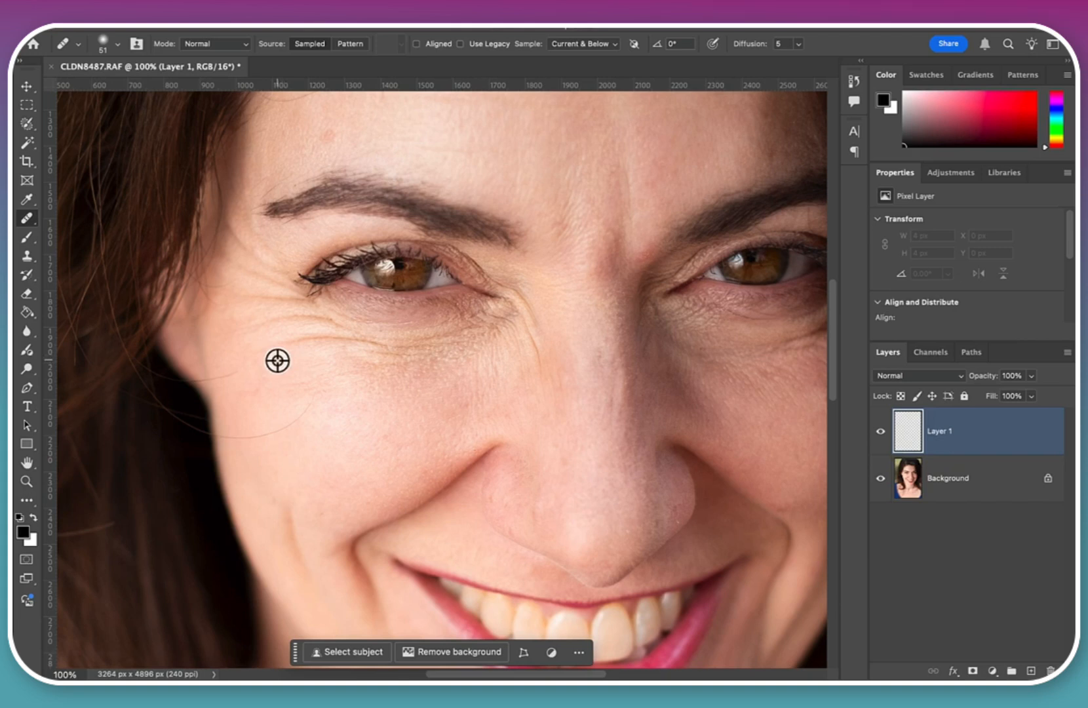
# Step: Heal the wrinkles below and beside the outer corner of the fully visible eye on Layer 1, sampling nearby smooth skin
pyautogui.keyDown('alt'); pyautogui.click(277, 360); pyautogui.keyUp('alt')
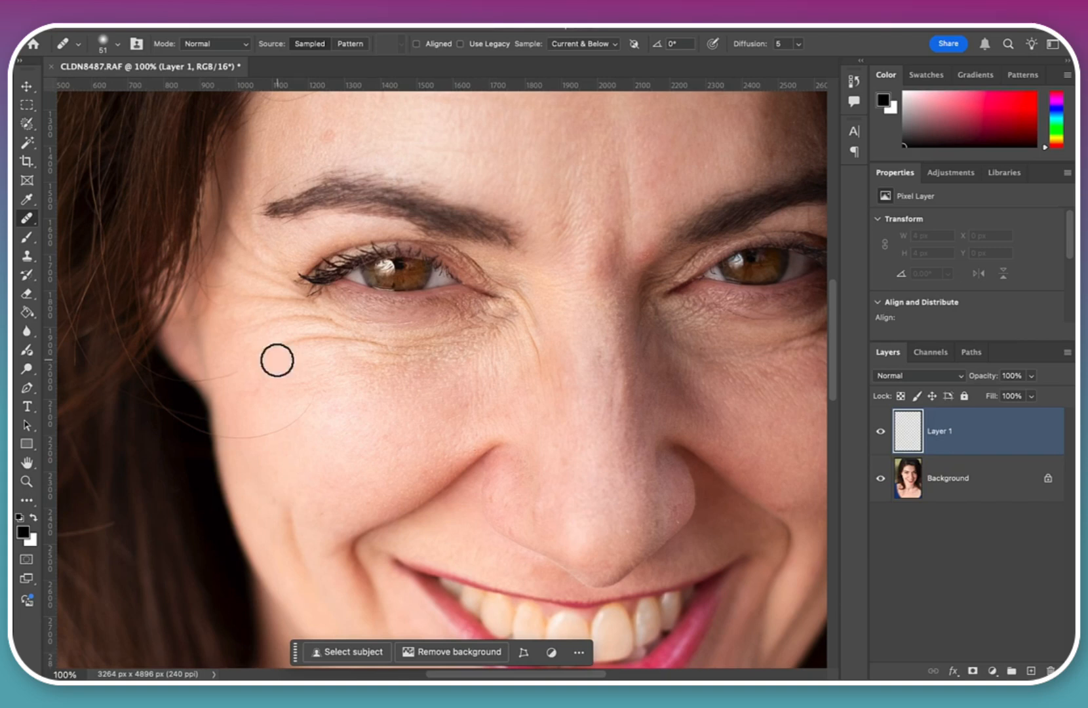
pyautogui.moveTo(277, 360)
pyautogui.mouseDown()
pyautogui.moveTo(257, 350)
pyautogui.moveTo(325, 338)
pyautogui.moveTo(400, 346)
pyautogui.moveTo(369, 370)
pyautogui.mouseUp()
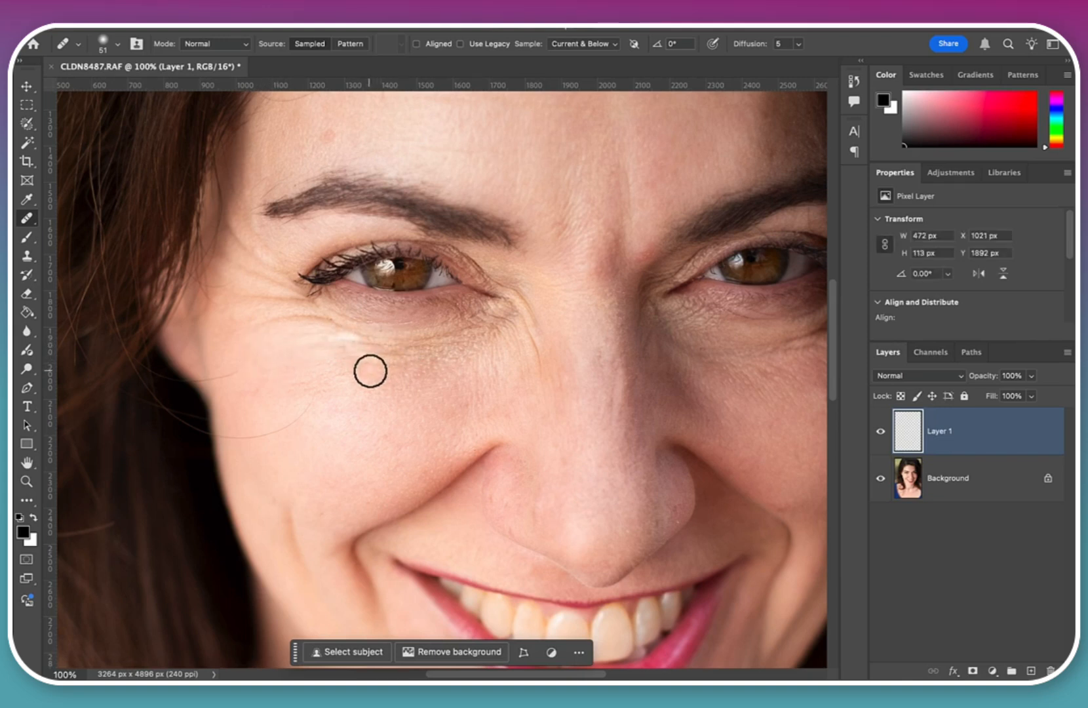
pyautogui.keyDown('alt'); pyautogui.click(274, 336); pyautogui.keyUp('alt')
pyautogui.moveTo(259, 329); pyautogui.dragTo(333, 320)
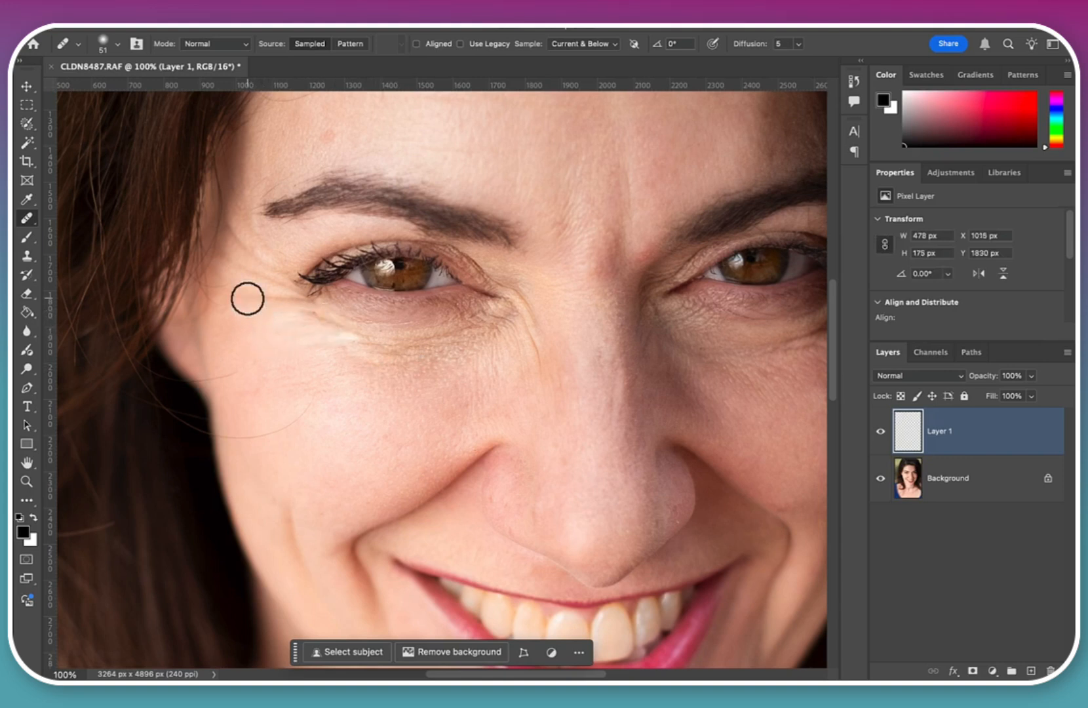
pyautogui.moveTo(248, 299); pyautogui.dragTo(297, 301)
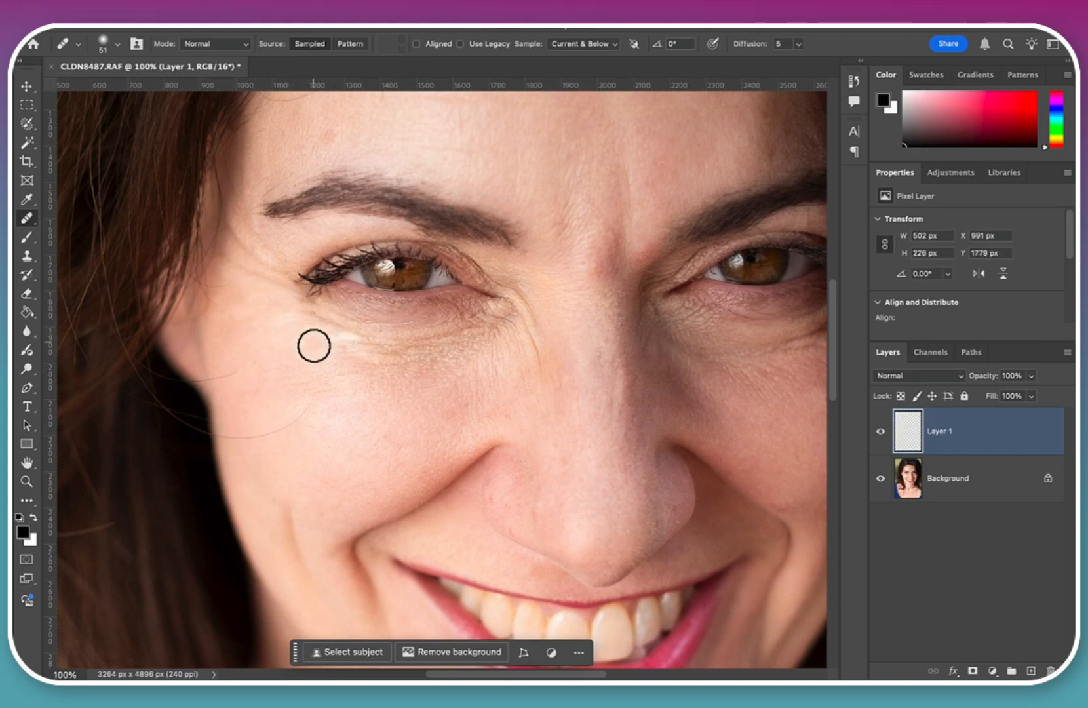
pyautogui.keyDown('alt'); pyautogui.click(240, 279); pyautogui.keyUp('alt')
pyautogui.moveTo(240, 280)
pyautogui.mouseDown()
pyautogui.moveTo(238, 264)
pyautogui.moveTo(268, 281)
pyautogui.moveTo(267, 262)
pyautogui.moveTo(274, 269)
pyautogui.mouseUp()
pyautogui.keyDown('alt'); pyautogui.click(242, 252); pyautogui.keyUp('alt')
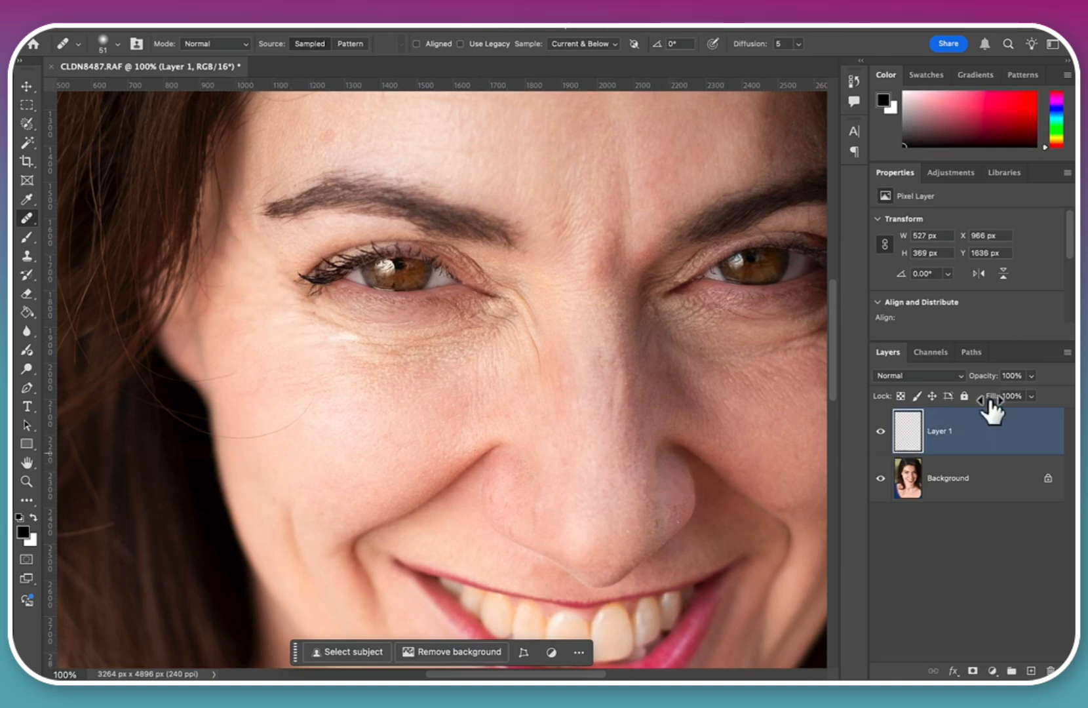
# Step: Compare the eye area with Layer 1 hidden and shown
pyautogui.click(881, 431)
pyautogui.click(880, 431)
pyautogui.click(880, 431)
pyautogui.click(881, 431)
# Step: Lower Layer 1's opacity to 36% and compare the softened wrinkle healing with the original skin
pyautogui.click(1030, 376)
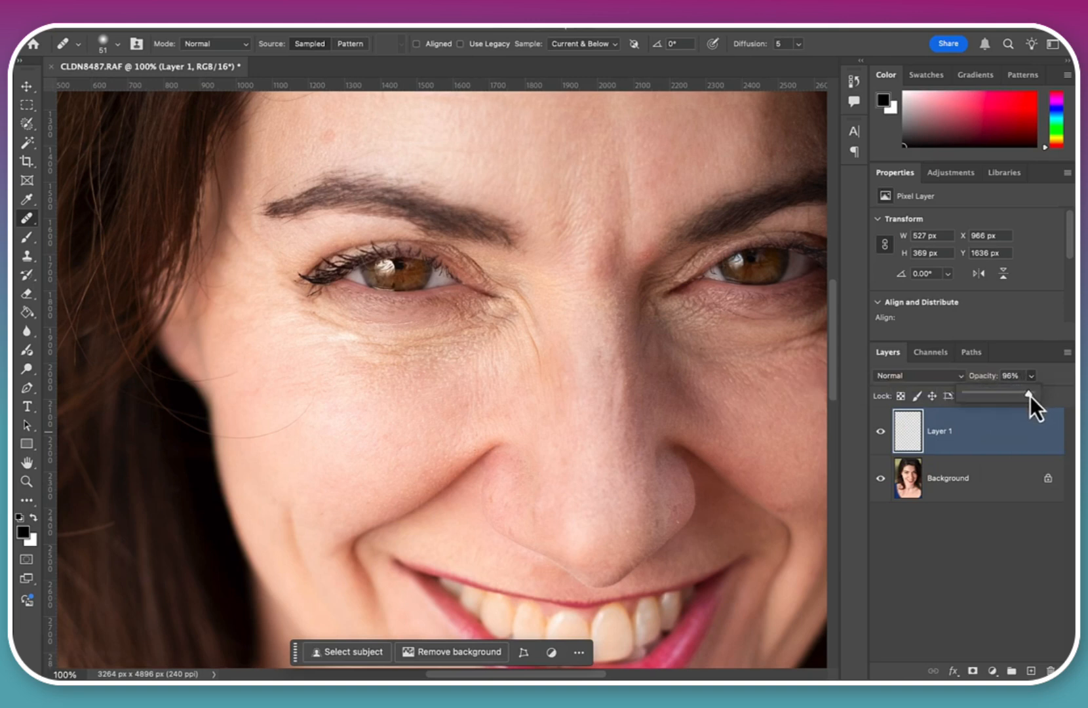
pyautogui.moveTo(964, 398); pyautogui.dragTo(1002, 393)
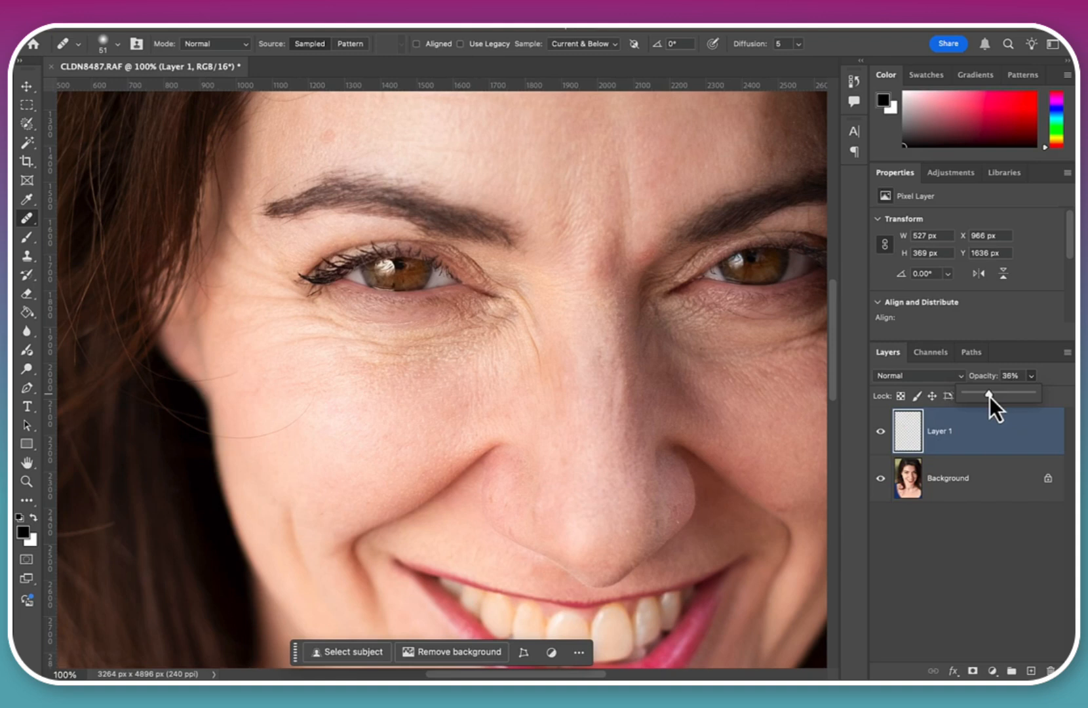
pyautogui.click(953, 549)
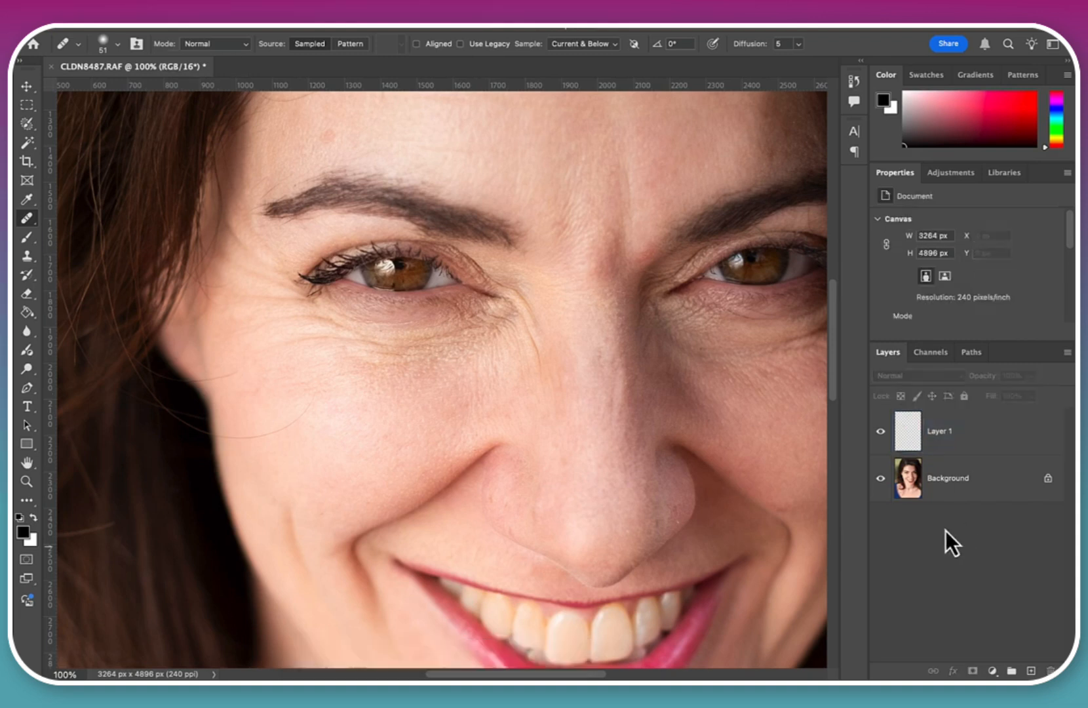
pyautogui.click(880, 432)
pyautogui.click(880, 432)
pyautogui.click(881, 433)
# Step: Choose the Spot Healing Brush and add a new layer above Layer 1, with Layer 1 hidden
pyautogui.rightClick(29, 217)
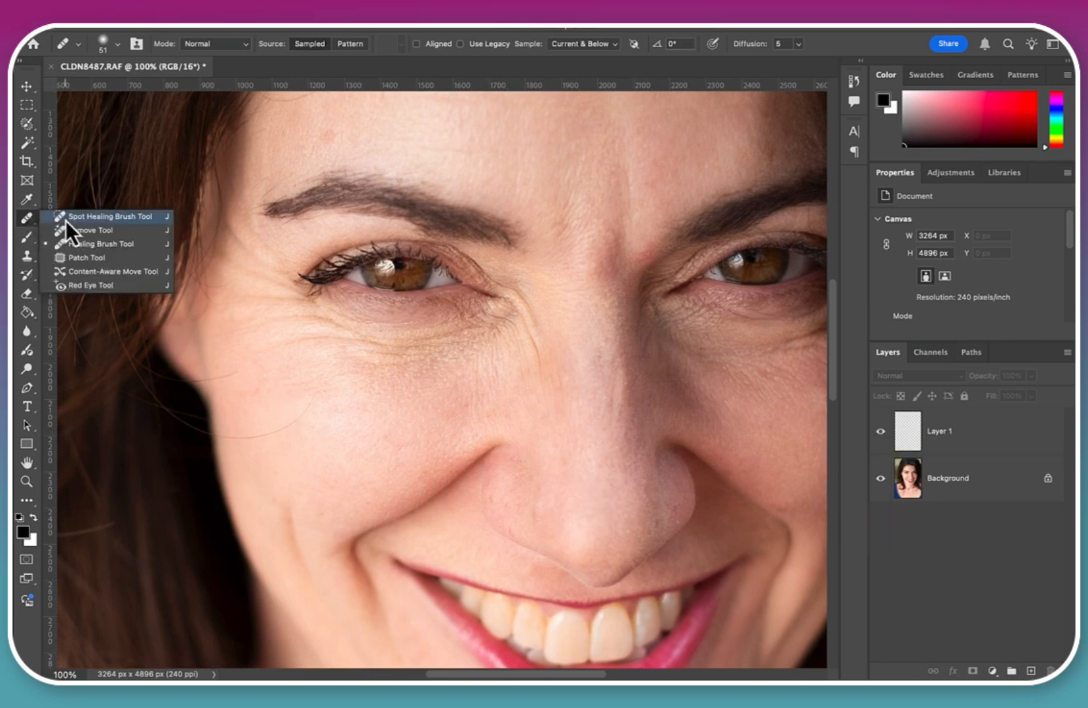
pyautogui.click(66, 220)
pyautogui.click(1031, 671)
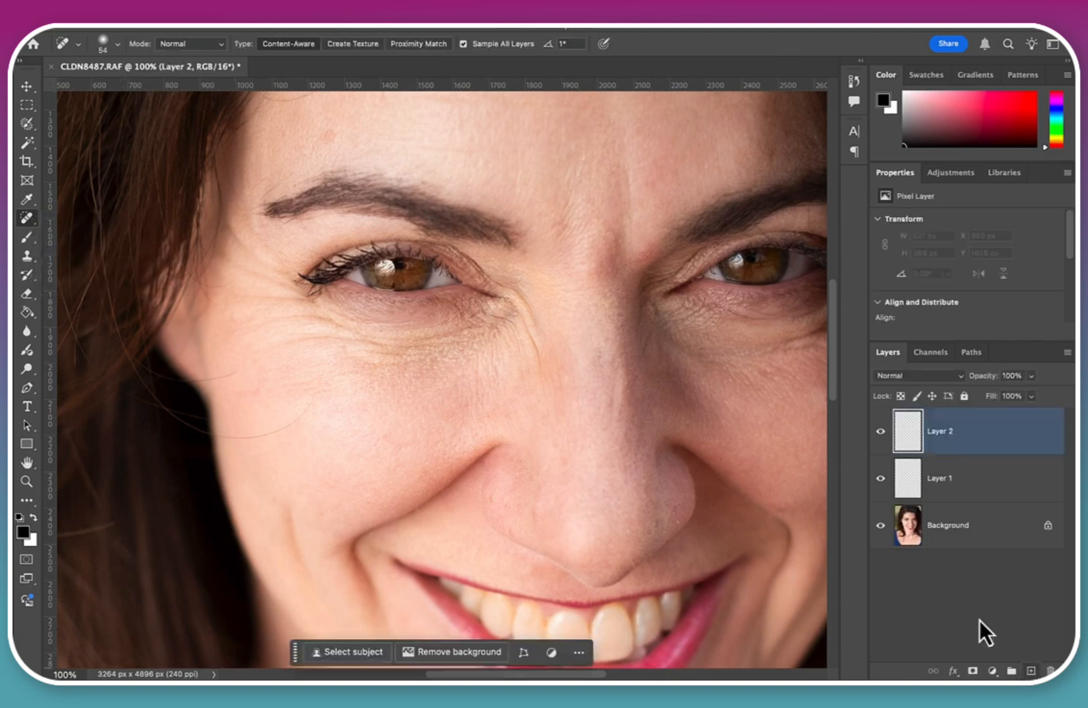
pyautogui.click(879, 477)
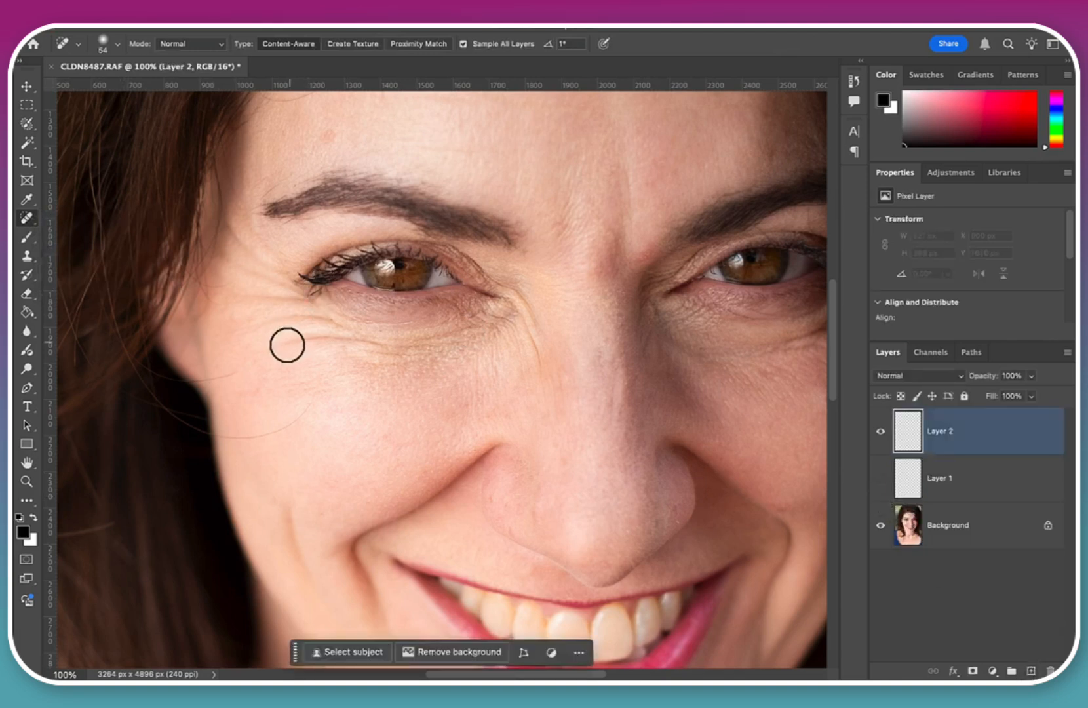
# Step: Heal the wrinkles below and beside the outer corner of the fully visible eye on Layer 2 with Content-Aware healing
pyautogui.moveTo(270, 343)
pyautogui.mouseDown()
pyautogui.moveTo(430, 344)
pyautogui.moveTo(478, 330)
pyautogui.mouseUp()
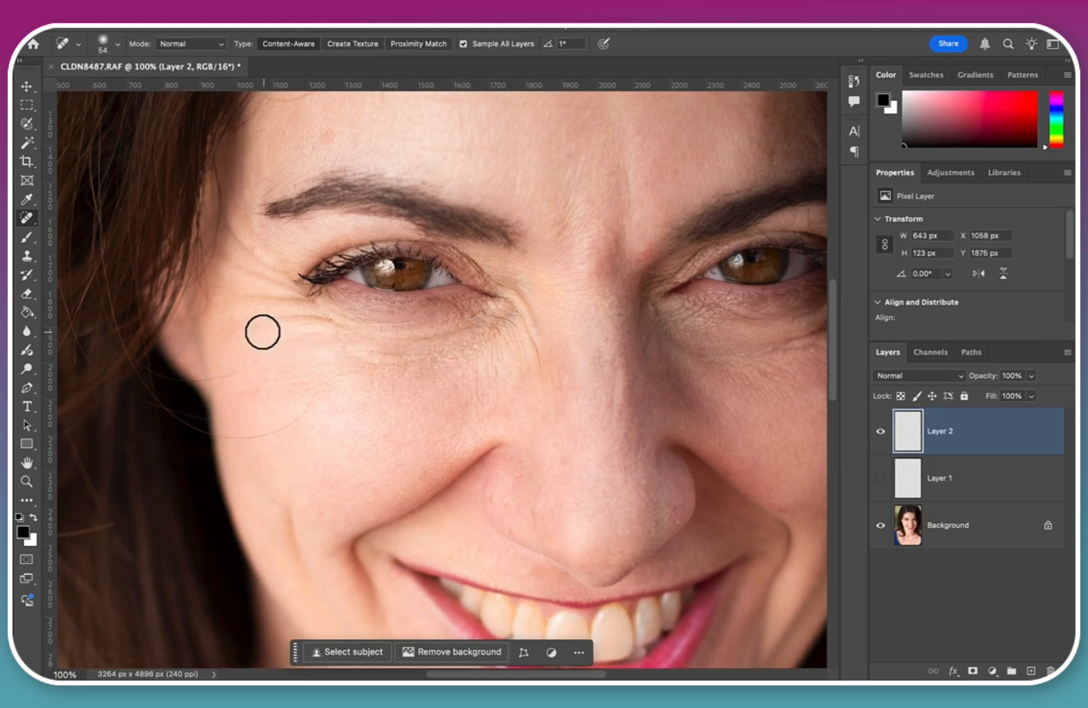
pyautogui.moveTo(260, 321)
pyautogui.mouseDown()
pyautogui.moveTo(312, 318)
pyautogui.moveTo(419, 337)
pyautogui.mouseUp()
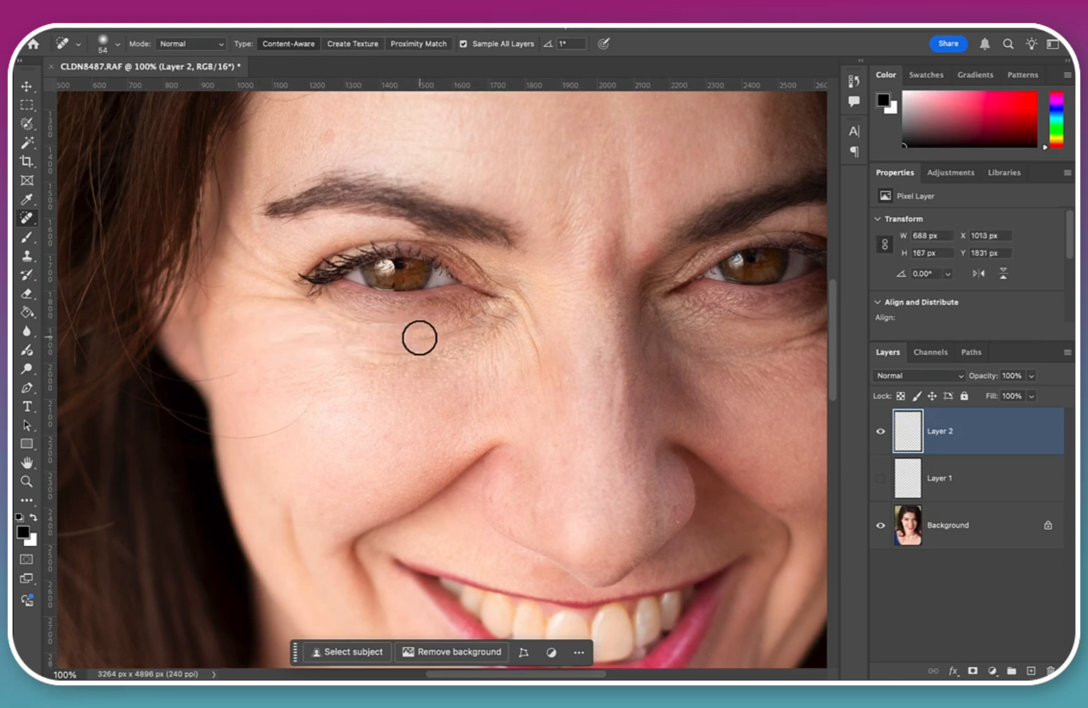
pyautogui.moveTo(237, 297)
pyautogui.mouseDown()
pyautogui.moveTo(297, 301)
pyautogui.moveTo(262, 269)
pyautogui.moveTo(280, 288)
pyautogui.mouseUp()
pyautogui.moveTo(349, 341)
pyautogui.mouseDown()
pyautogui.moveTo(439, 341)
pyautogui.moveTo(402, 359)
pyautogui.mouseUp()
pyautogui.moveTo(359, 354)
pyautogui.mouseDown()
pyautogui.moveTo(440, 355)
pyautogui.moveTo(366, 367)
pyautogui.moveTo(441, 365)
pyautogui.mouseUp()
# Step: Lower Layer 2's opacity to 63% and soften its healing strokes with a Gaussian Blur
pyautogui.click(1031, 376)
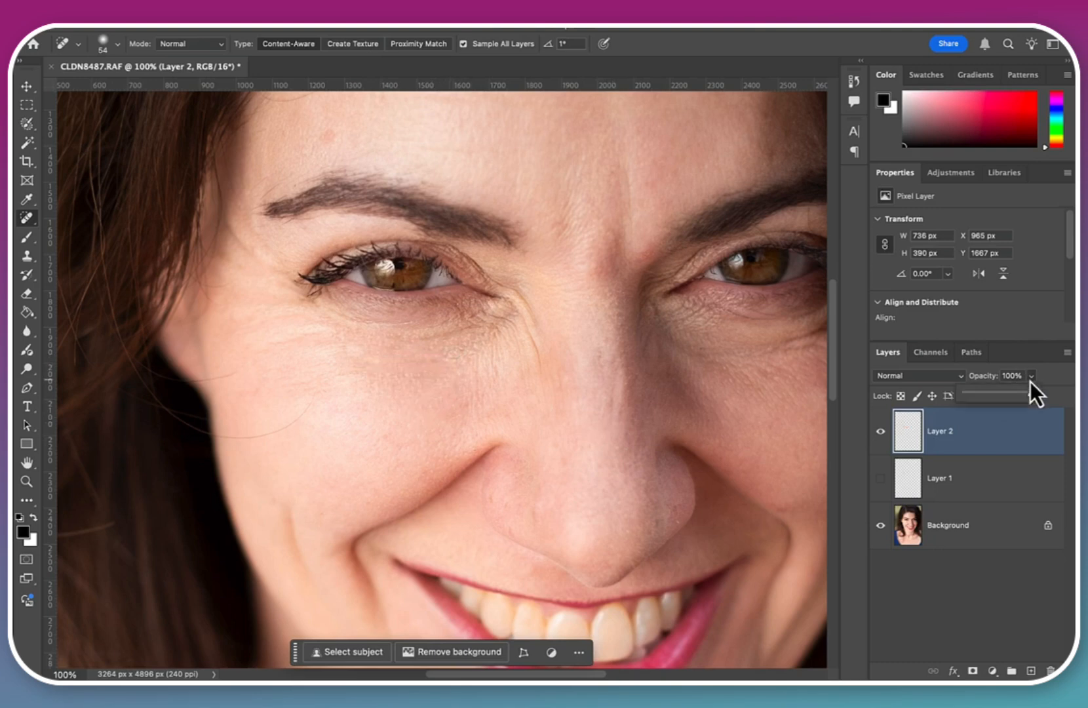
pyautogui.click(426, 27)
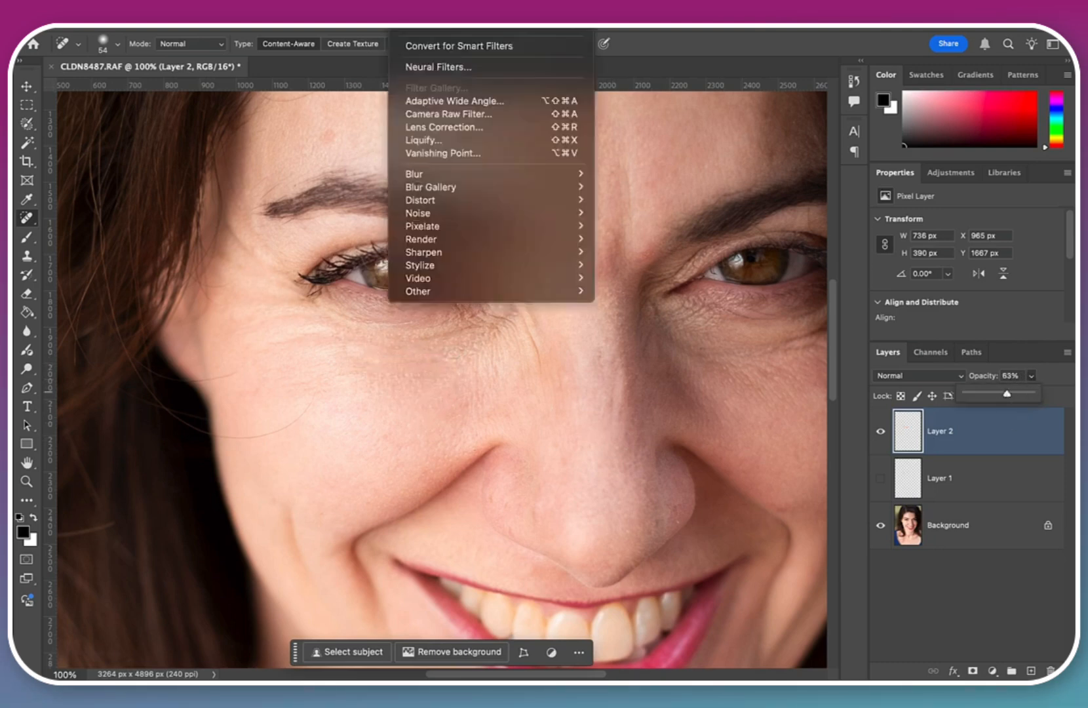
pyautogui.moveTo(446, 177)
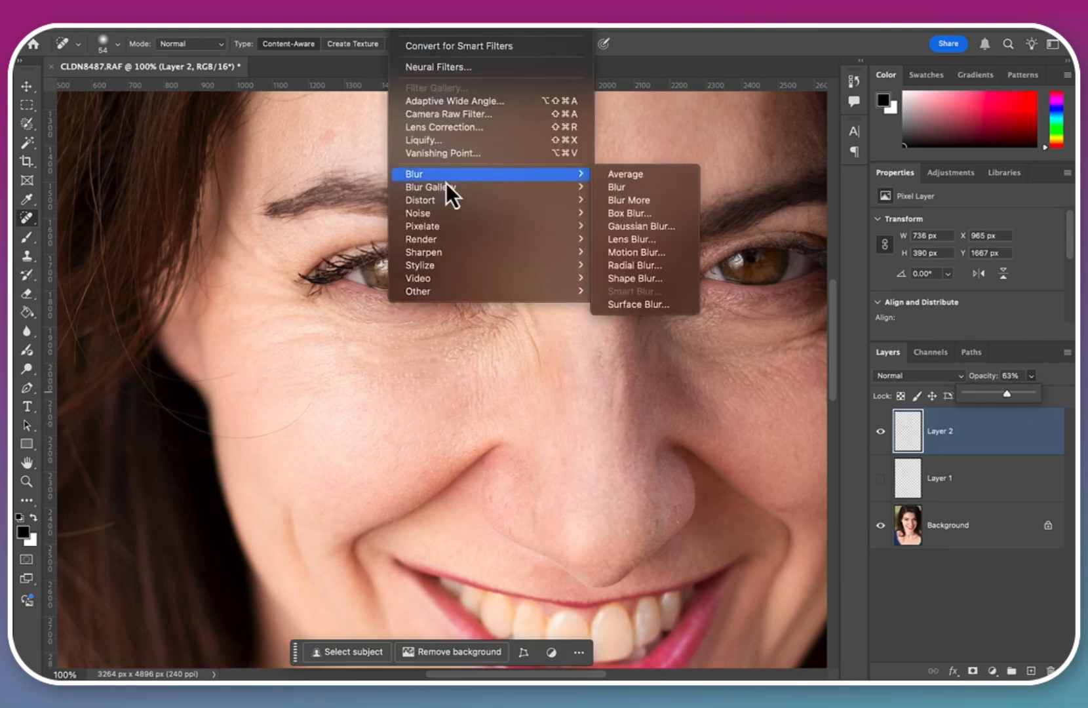
pyautogui.click(615, 226)
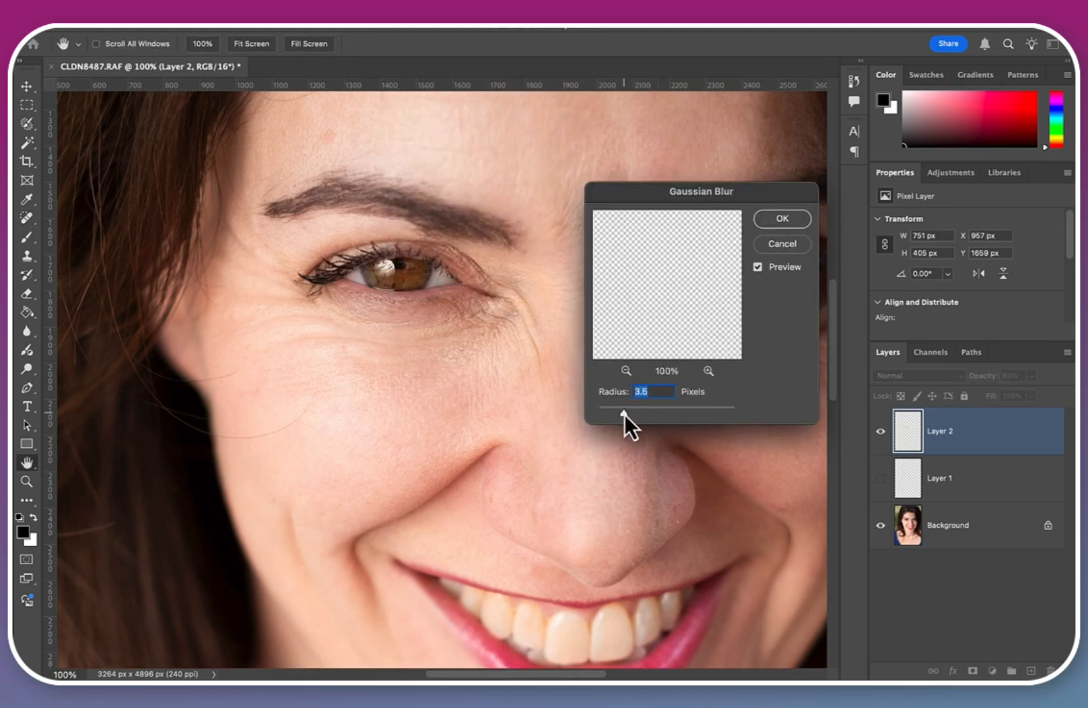
pyautogui.click(780, 219)
pyautogui.press('j')
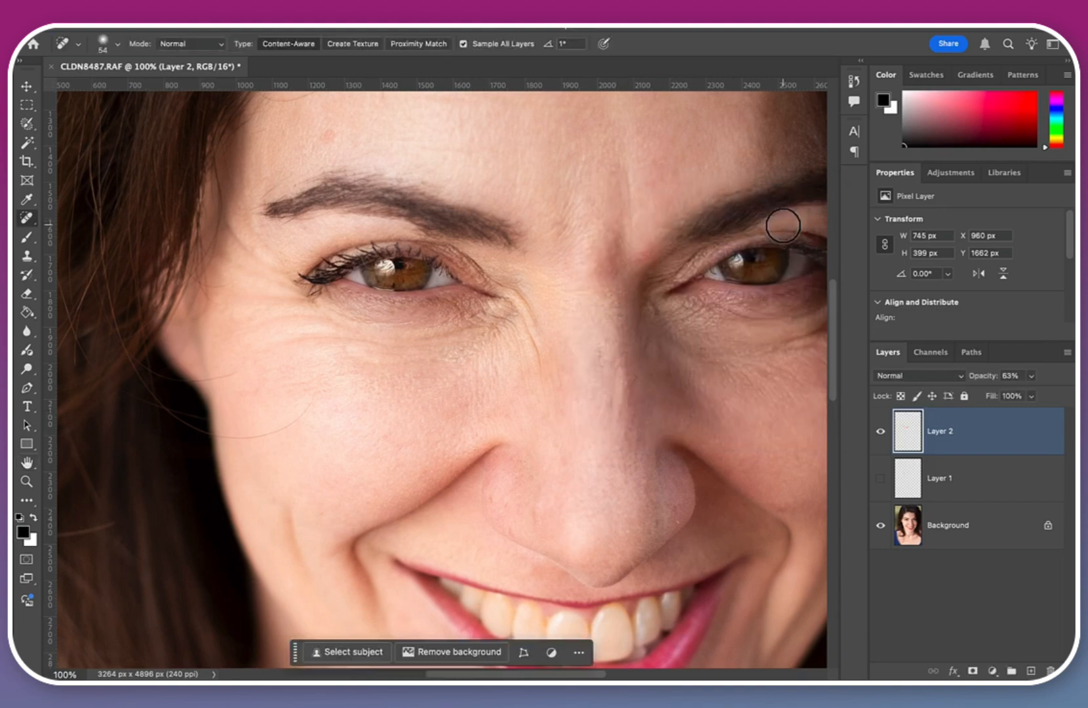
pyautogui.click(880, 433)
# Step: Add a new empty layer above Layer 2 and hide Layer 2
pyautogui.click(1031, 671)
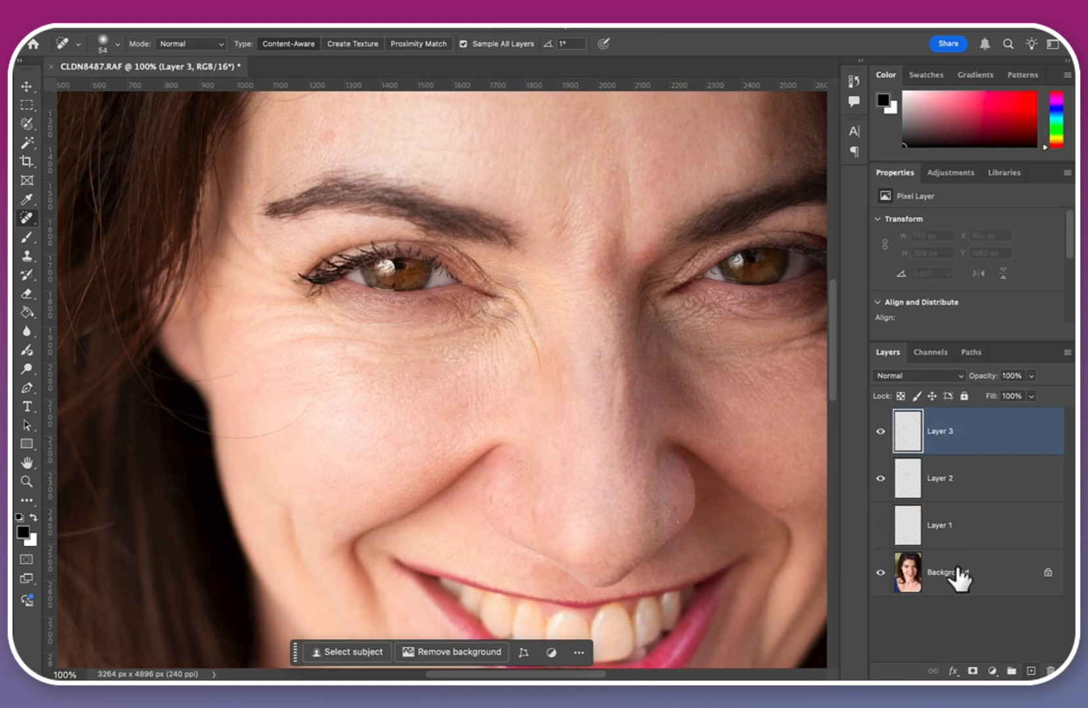
pyautogui.click(881, 431)
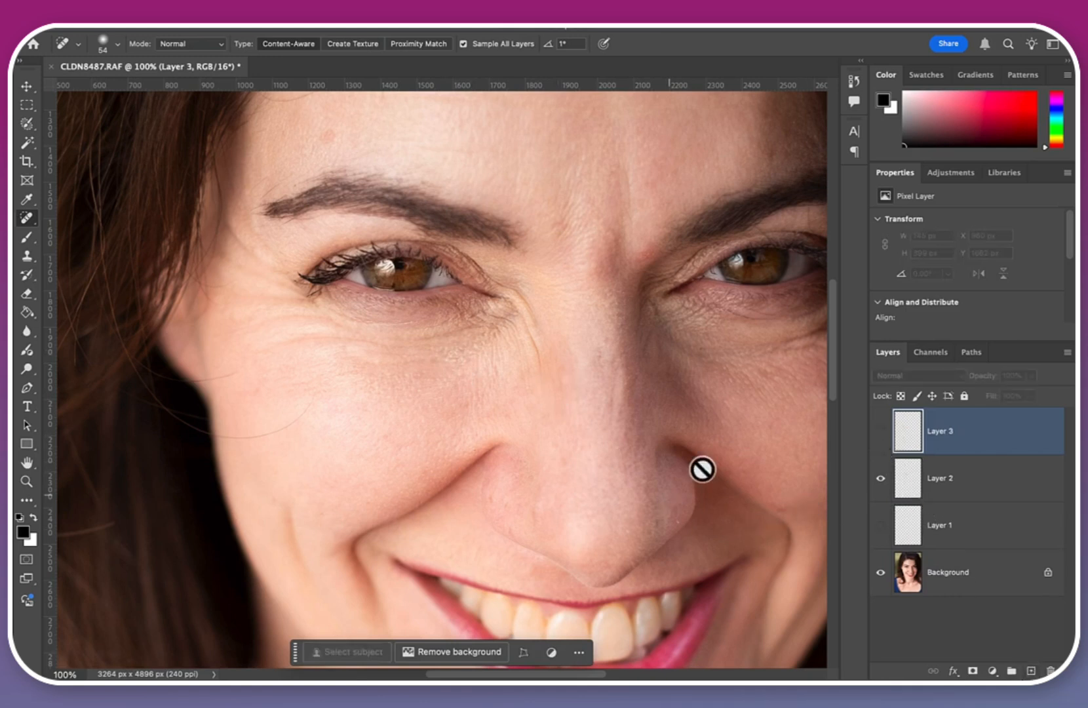
pyautogui.click(880, 477)
pyautogui.click(881, 431)
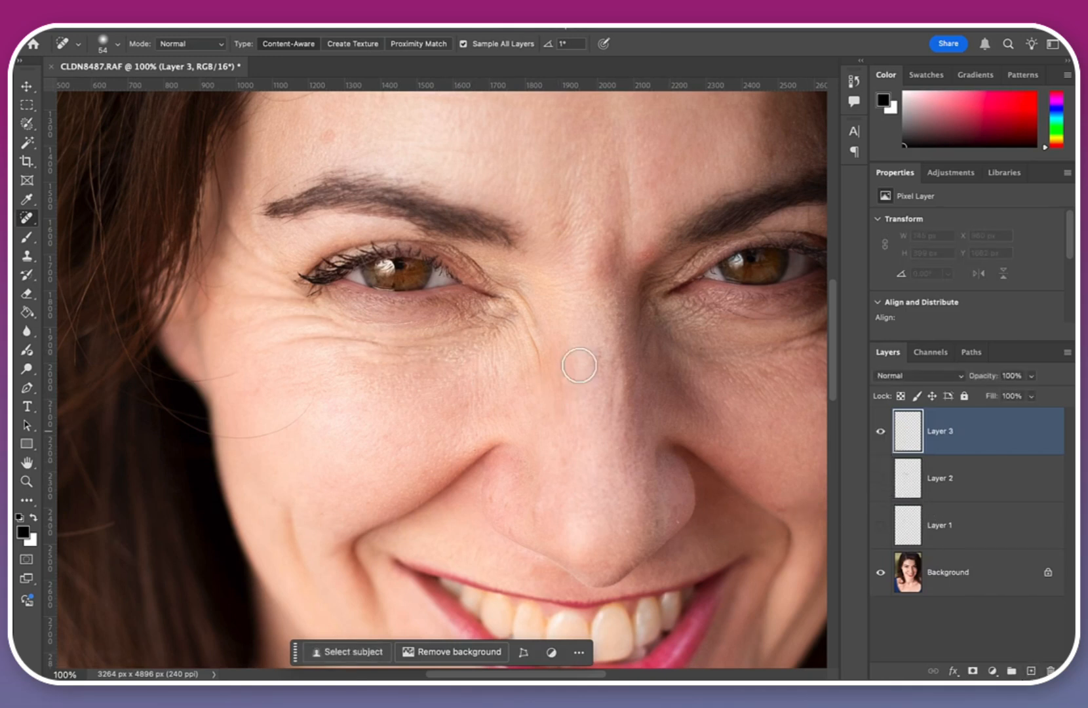
# Step: Choose the Dodge Tool with Midtones range and 50% exposure, and try to brighten the fully visible eye's iris on Layer 3
pyautogui.click(31, 370)
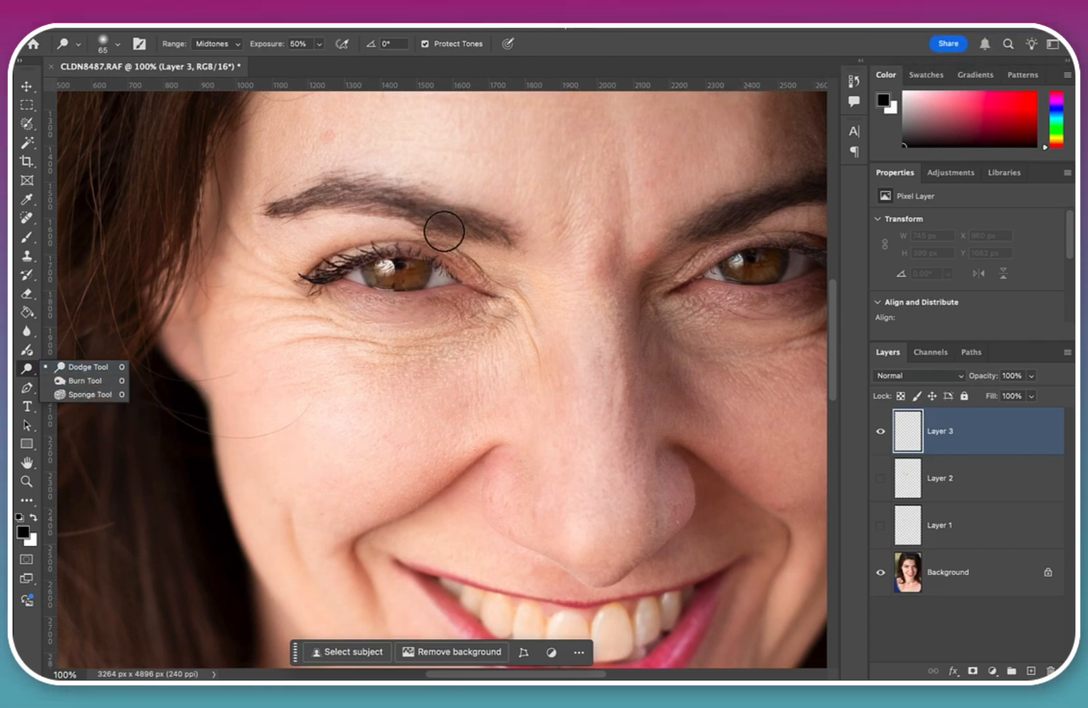
pyautogui.scroll(3, 384, 287)
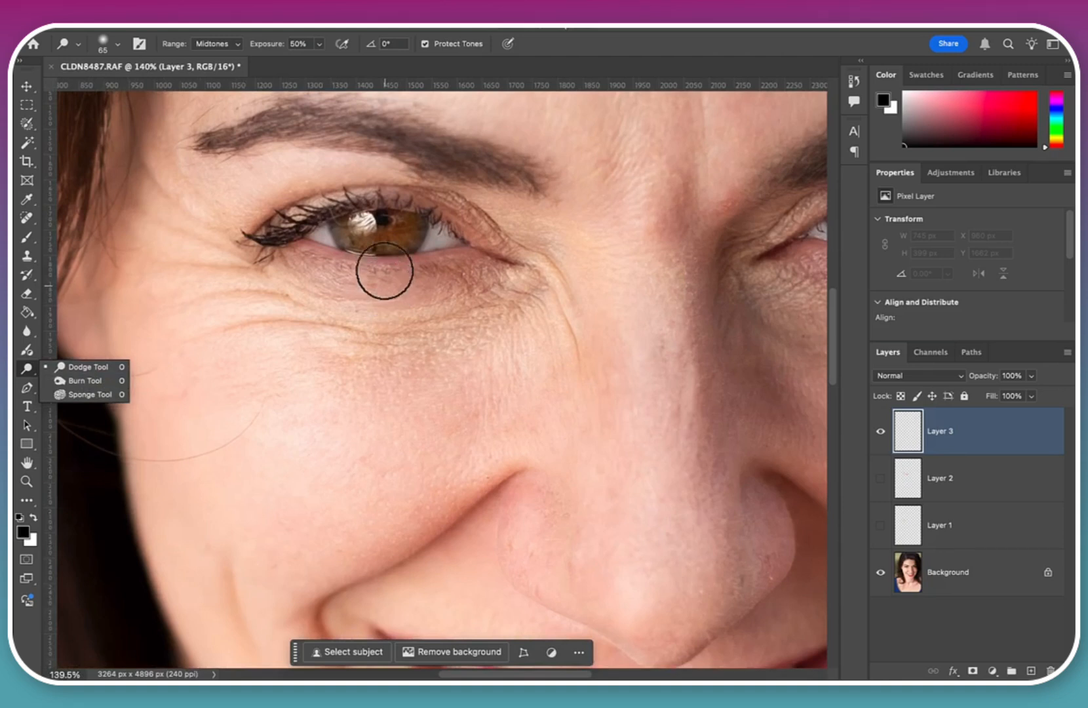
pyautogui.scroll(2, 384, 252)
pyautogui.scroll(3, 384, 241)
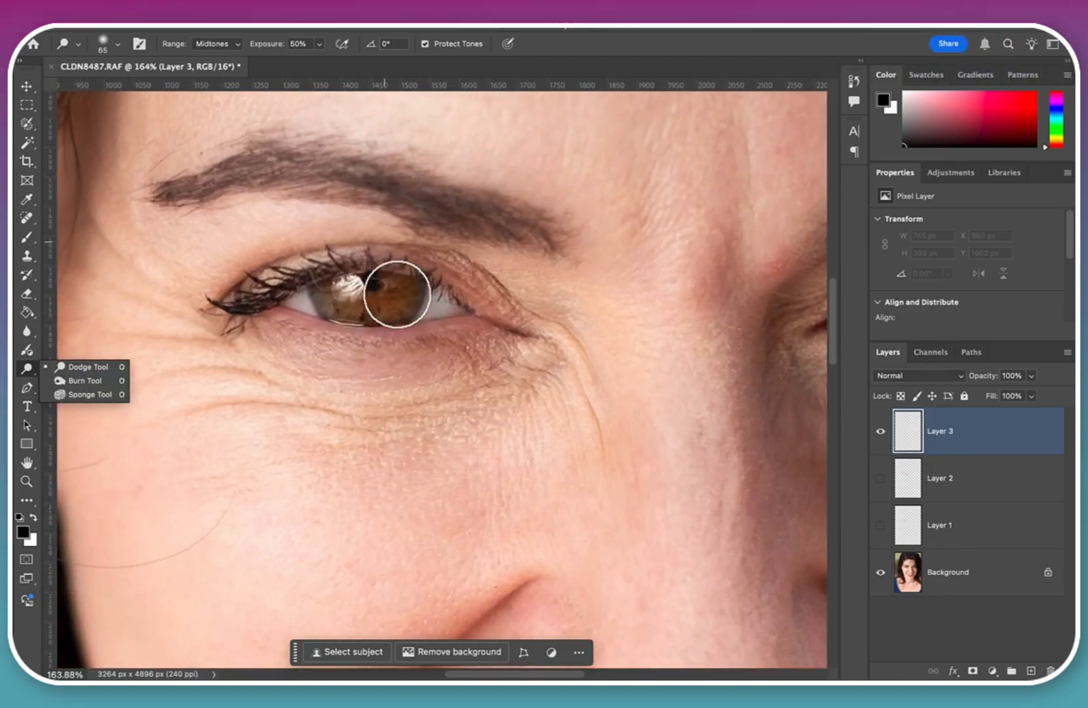
pyautogui.click(395, 302)
pyautogui.moveTo(395, 303); pyautogui.dragTo(361, 308)
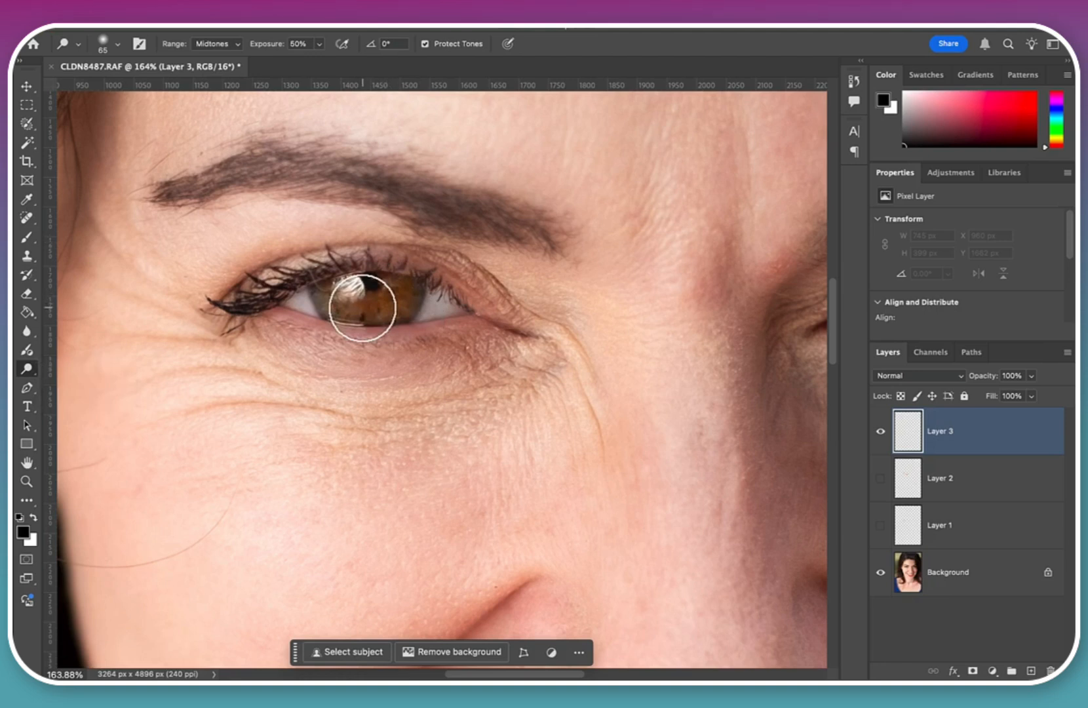
# Step: Duplicate the Background layer and dodge the iris of the fully visible eye on the copy
pyautogui.click(984, 575)
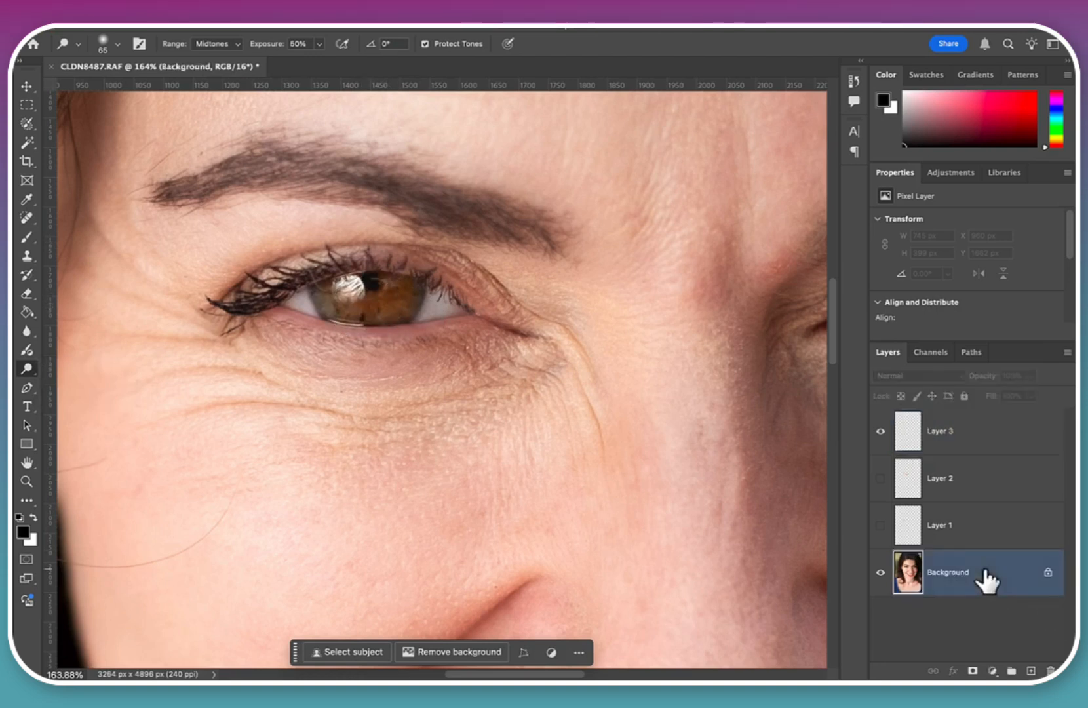
pyautogui.hotkey('ctrl', 'j')
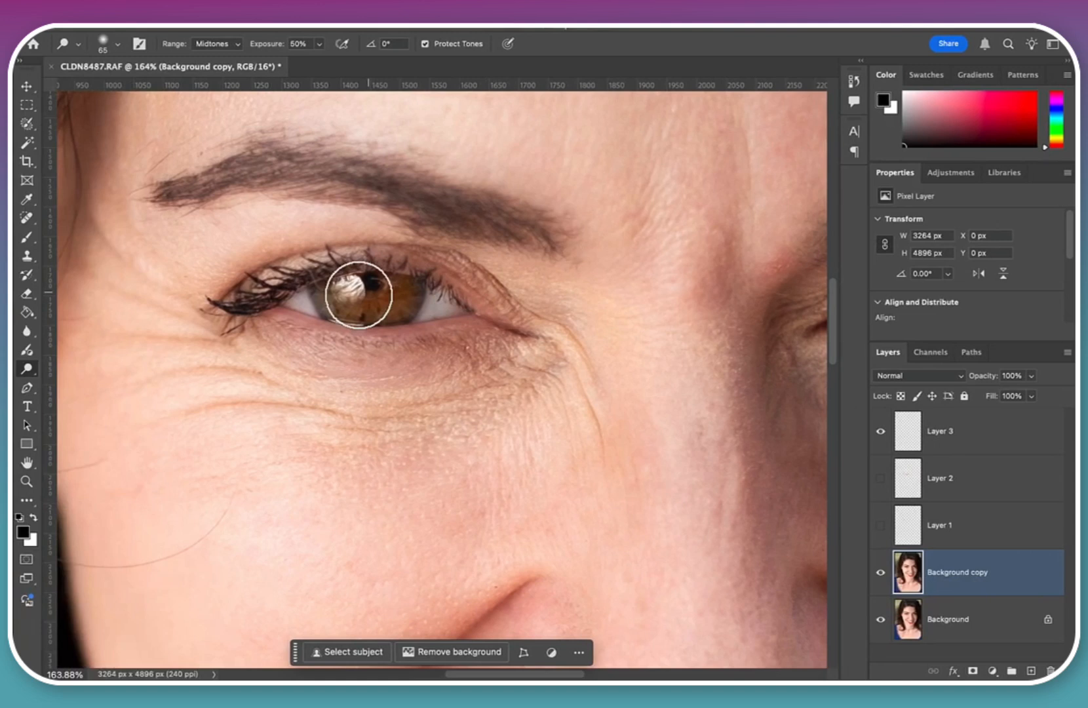
pyautogui.moveTo(340, 296)
pyautogui.mouseDown()
pyautogui.moveTo(367, 314)
pyautogui.moveTo(399, 288)
pyautogui.moveTo(366, 312)
pyautogui.moveTo(336, 293)
pyautogui.moveTo(380, 304)
pyautogui.moveTo(400, 291)
pyautogui.moveTo(400, 303)
pyautogui.moveTo(340, 294)
pyautogui.mouseUp()
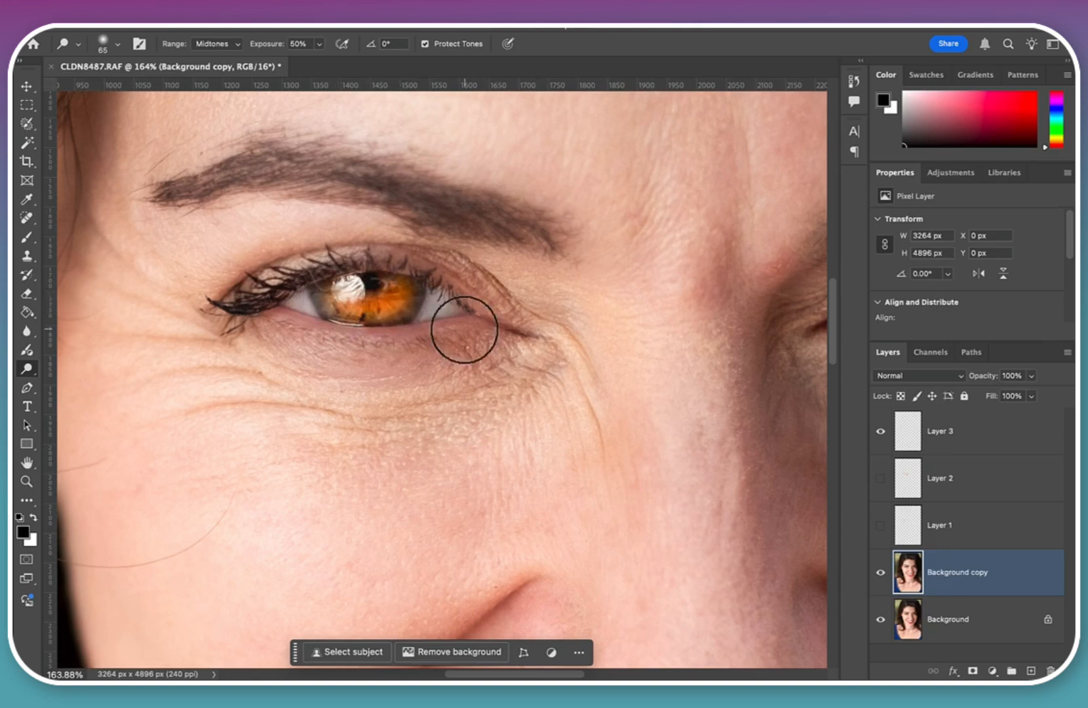
# Step: Dodge the iris of the other, shadowed eye on the Background copy with the 65 px brush
pyautogui.hscroll(10, 461, 326)
pyautogui.rightClick(555, 293)
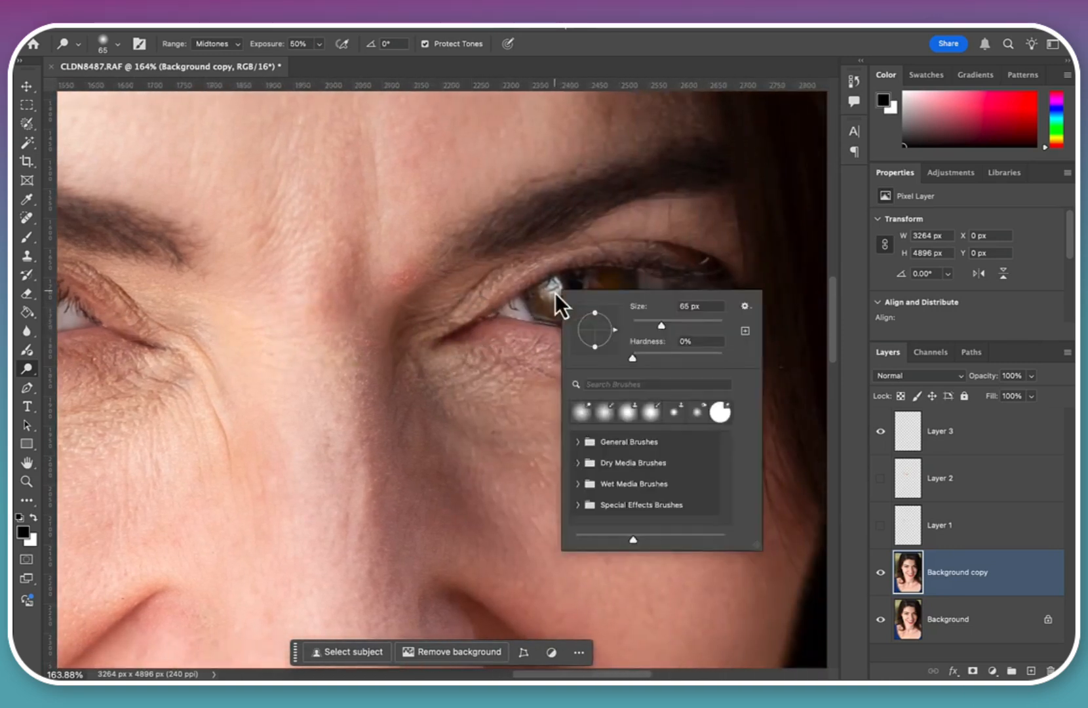
pyautogui.press('Escape')
pyautogui.moveTo(550, 293)
pyautogui.mouseDown()
pyautogui.moveTo(594, 310)
pyautogui.moveTo(610, 289)
pyautogui.moveTo(572, 306)
pyautogui.moveTo(551, 298)
pyautogui.moveTo(591, 304)
pyautogui.moveTo(611, 287)
pyautogui.moveTo(603, 304)
pyautogui.moveTo(555, 301)
pyautogui.moveTo(576, 305)
pyautogui.moveTo(609, 284)
pyautogui.moveTo(559, 303)
pyautogui.mouseUp()
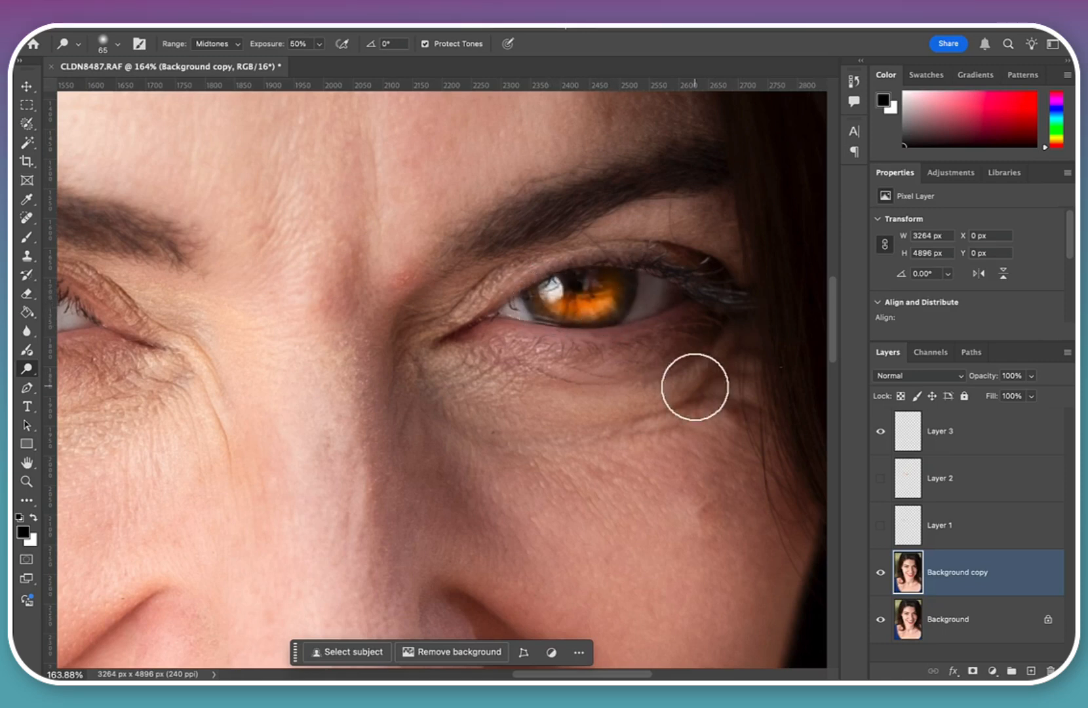
# Step: Lower the Background copy's opacity and compare both brightened eyes with the layer hidden and shown
pyautogui.press('super+minus')
pyautogui.press('super+minus')
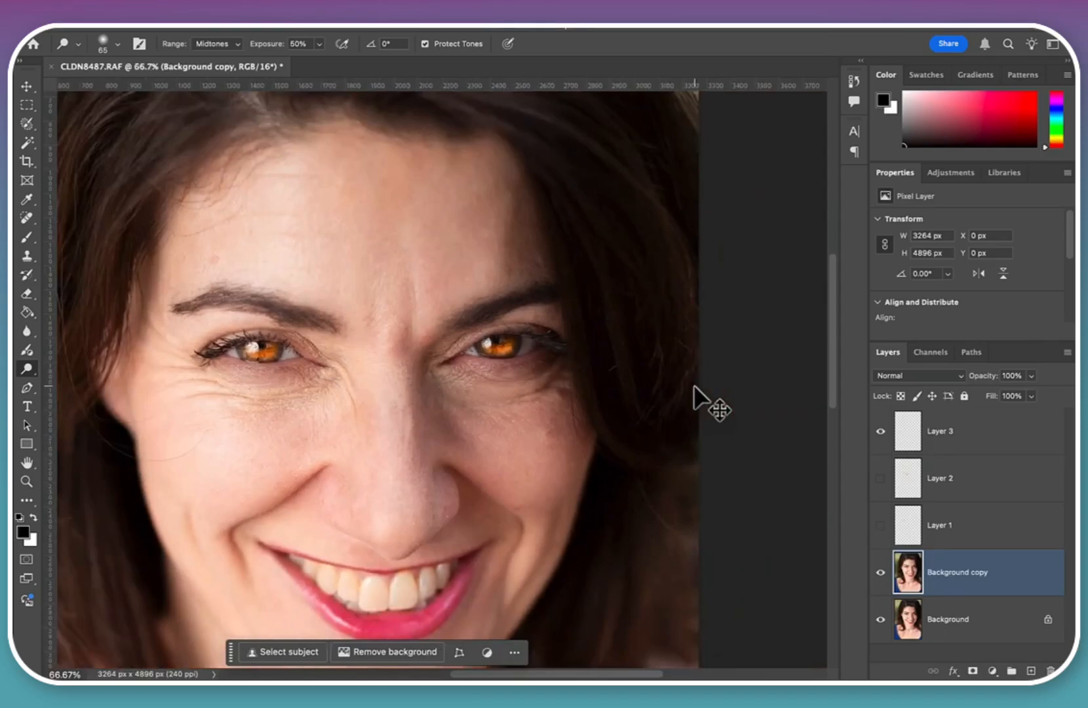
pyautogui.scroll(-4, 503, 495)
pyautogui.hscroll(-3, 503, 495)
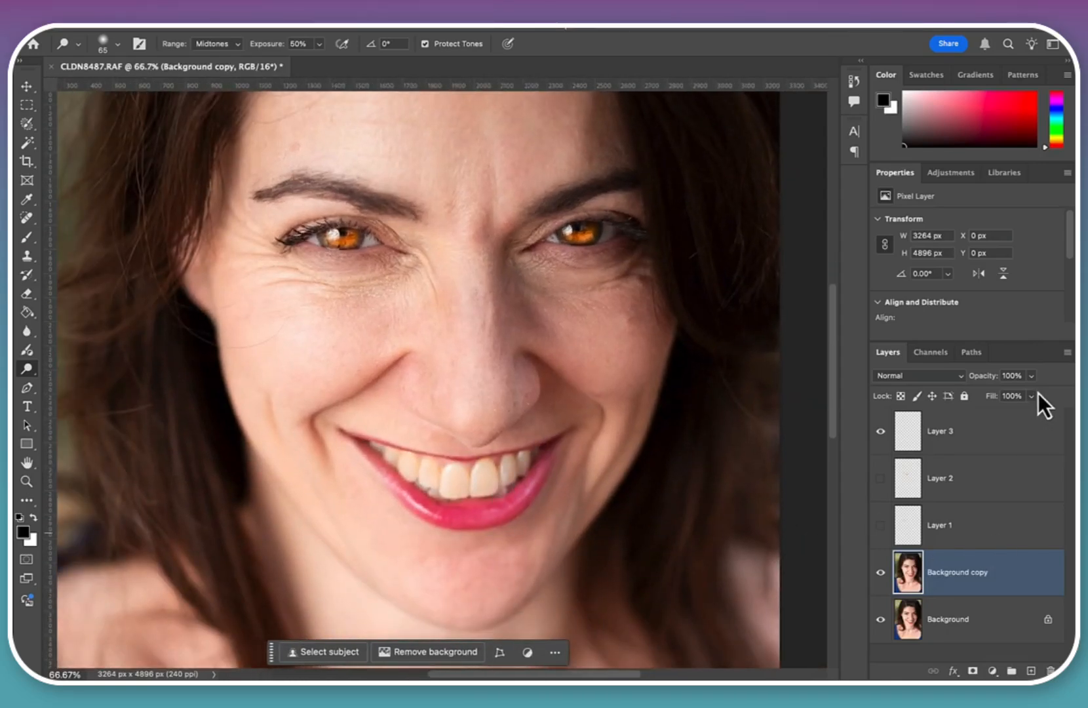
pyautogui.click(880, 573)
pyautogui.click(880, 573)
pyautogui.moveTo(1030, 376); pyautogui.dragTo(988, 394)
pyautogui.click(880, 573)
pyautogui.click(880, 573)
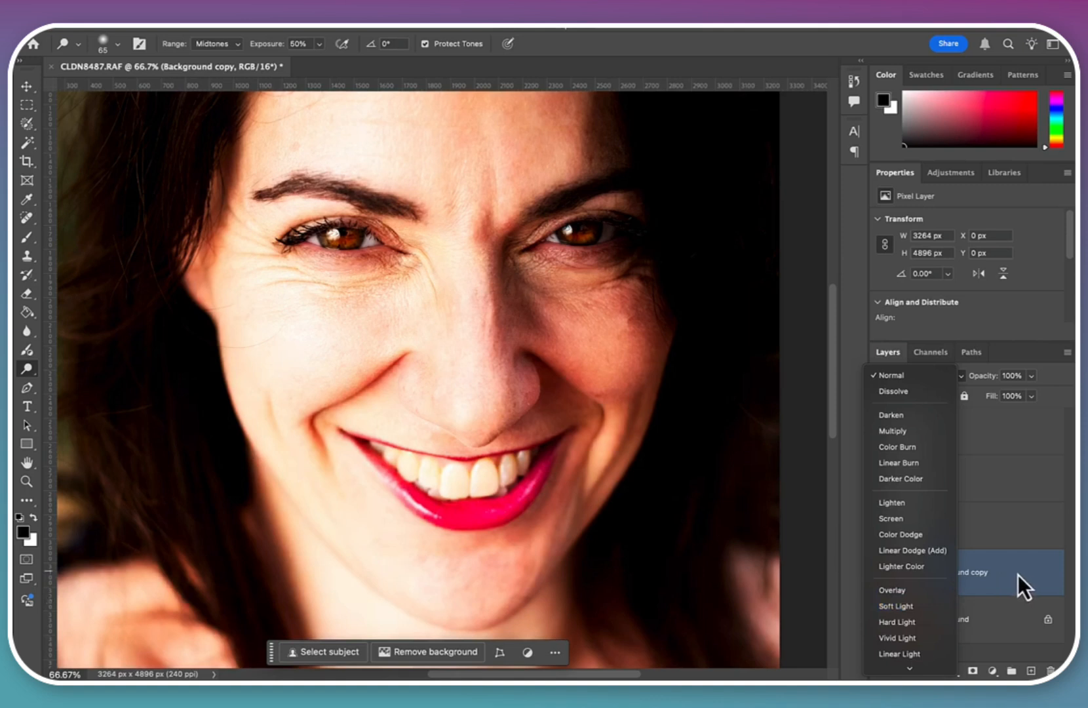
# Step: Try the Soft Light blend mode on the Background copy, then return it to Normal
pyautogui.click(918, 606)
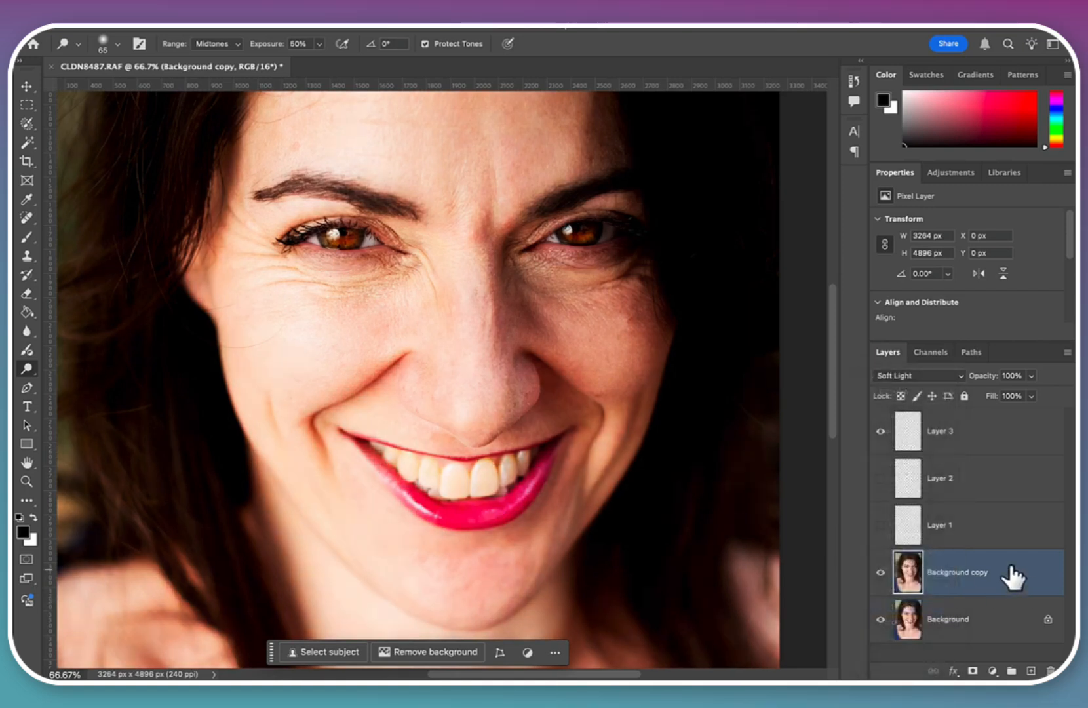
pyautogui.click(960, 381)
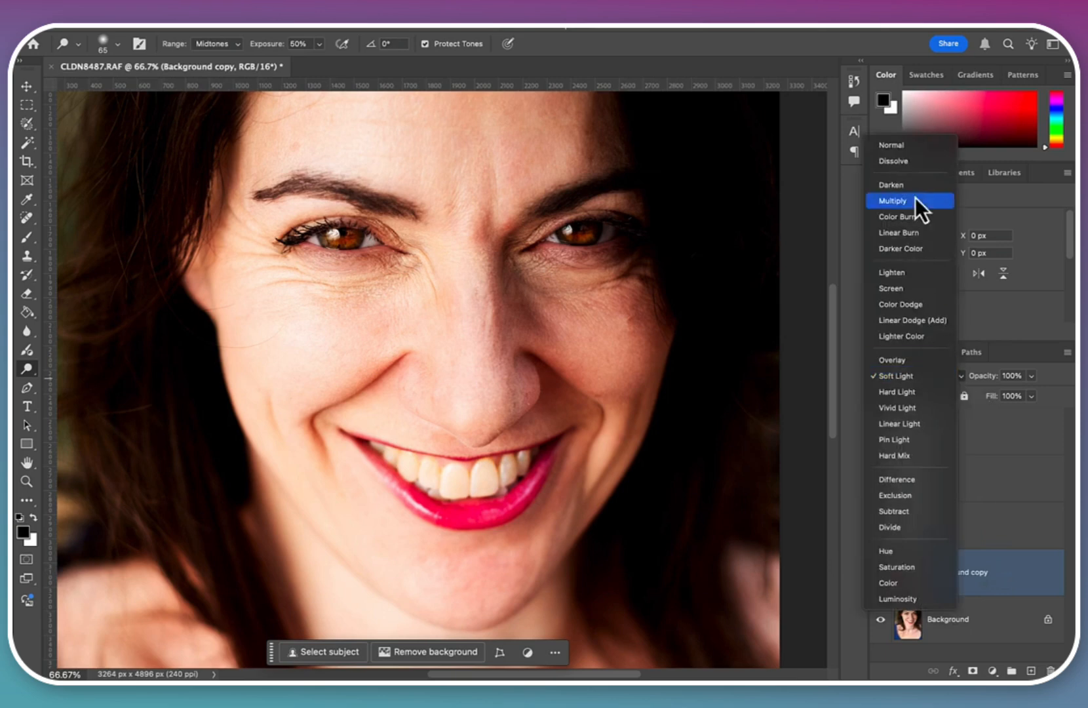
pyautogui.click(906, 152)
# Step: Lower the Background copy's opacity to 21% and compare the eyes with the layer hidden and shown
pyautogui.moveTo(1031, 379); pyautogui.dragTo(979, 396)
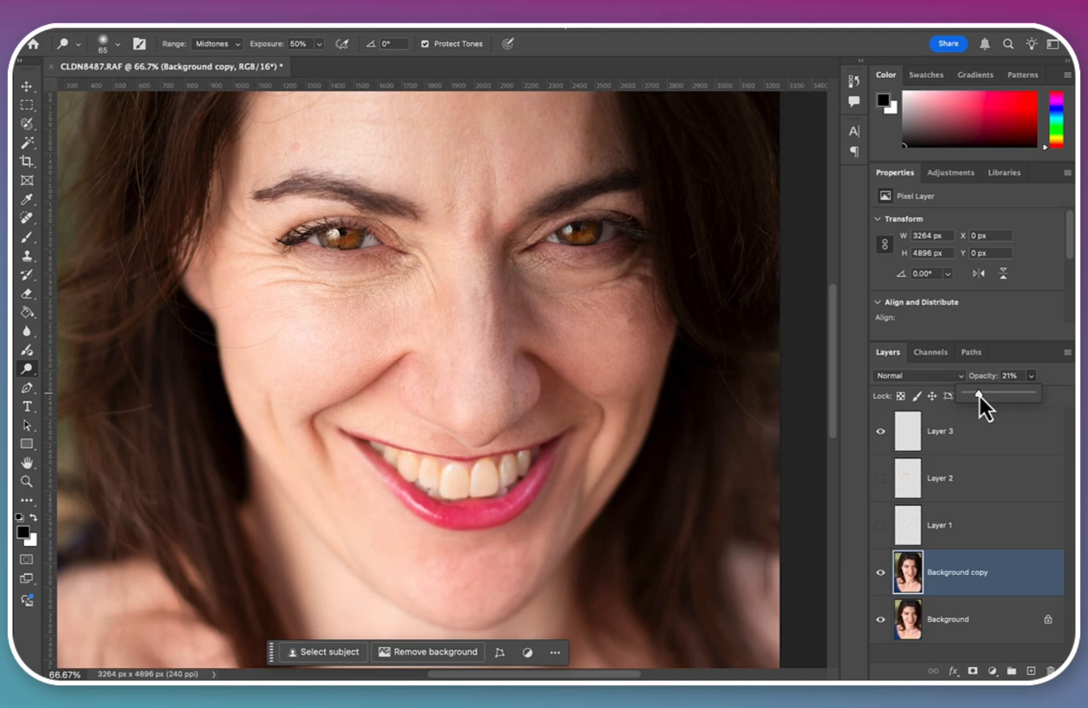
pyautogui.click(880, 572)
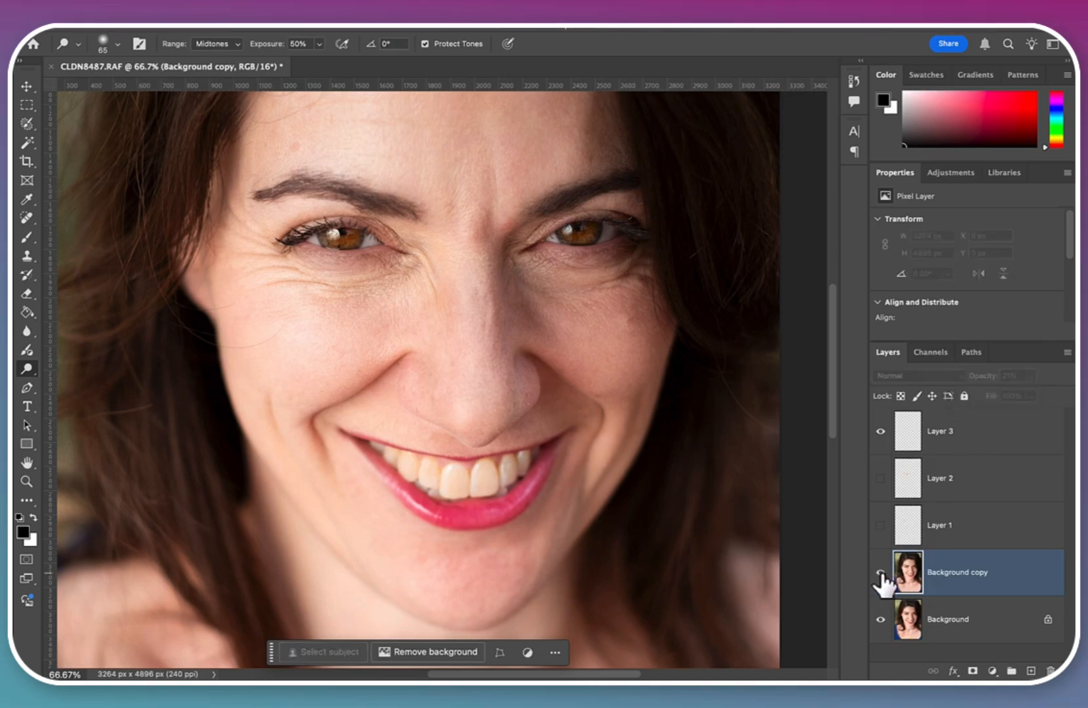
pyautogui.click(880, 572)
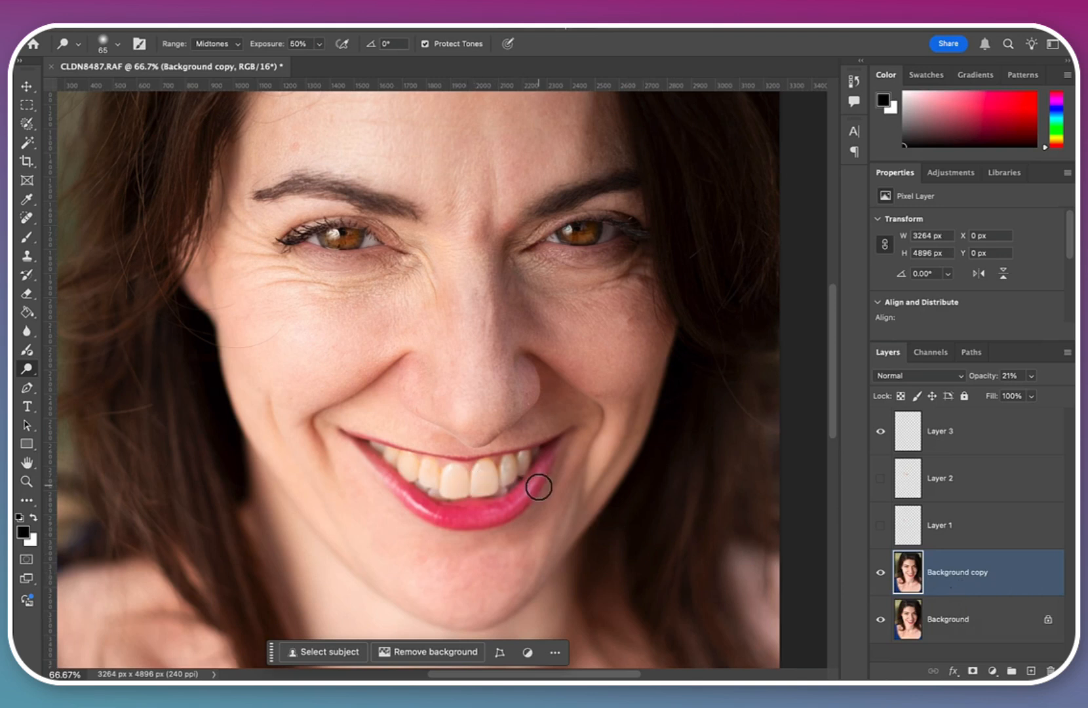
# Step: Open a Hue/Saturation adjustment on the Background copy and set the Yellows to saturation -66 and lightness +46
pyautogui.scroll(-3, 539, 488)
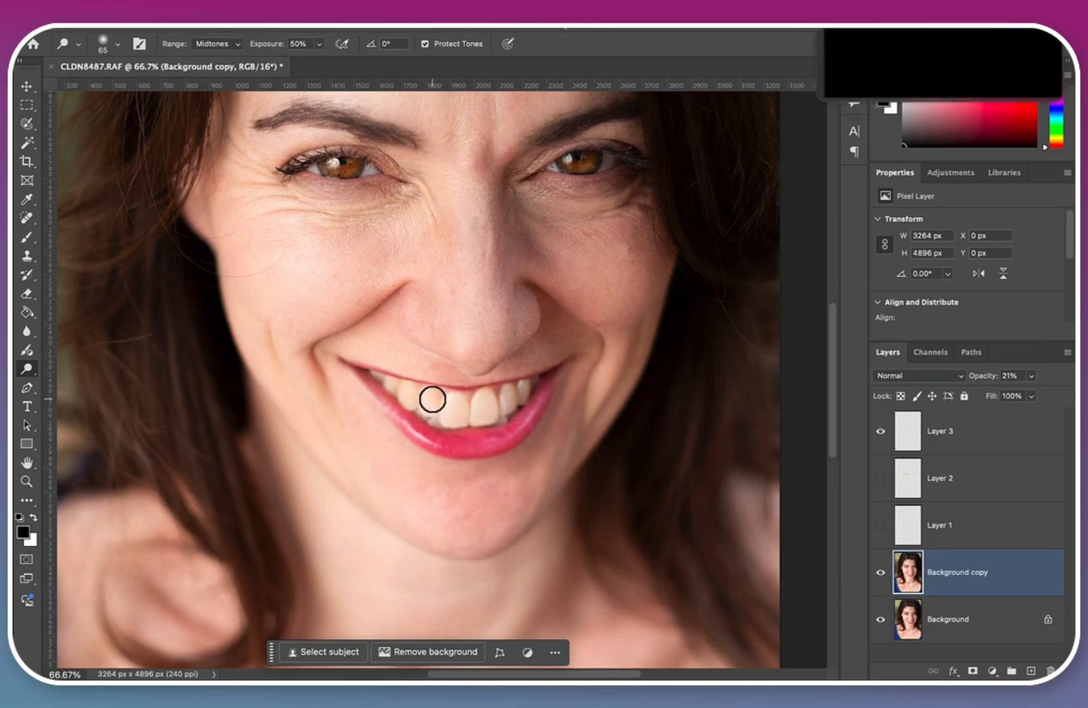
pyautogui.click(236, 26)
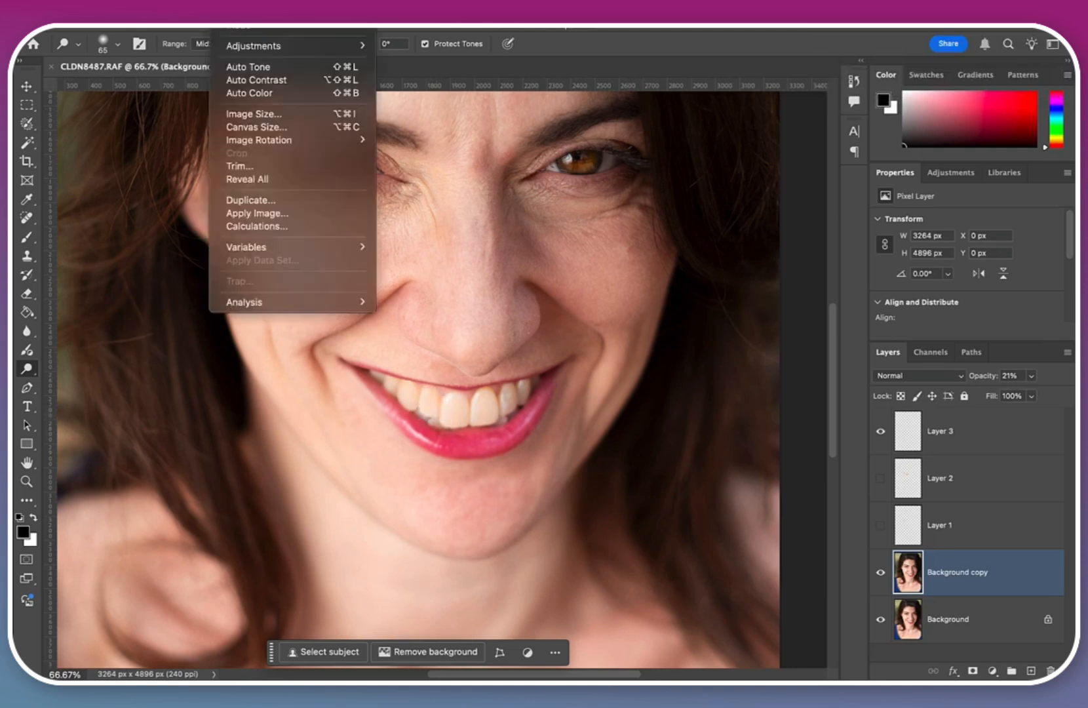
pyautogui.moveTo(237, 50)
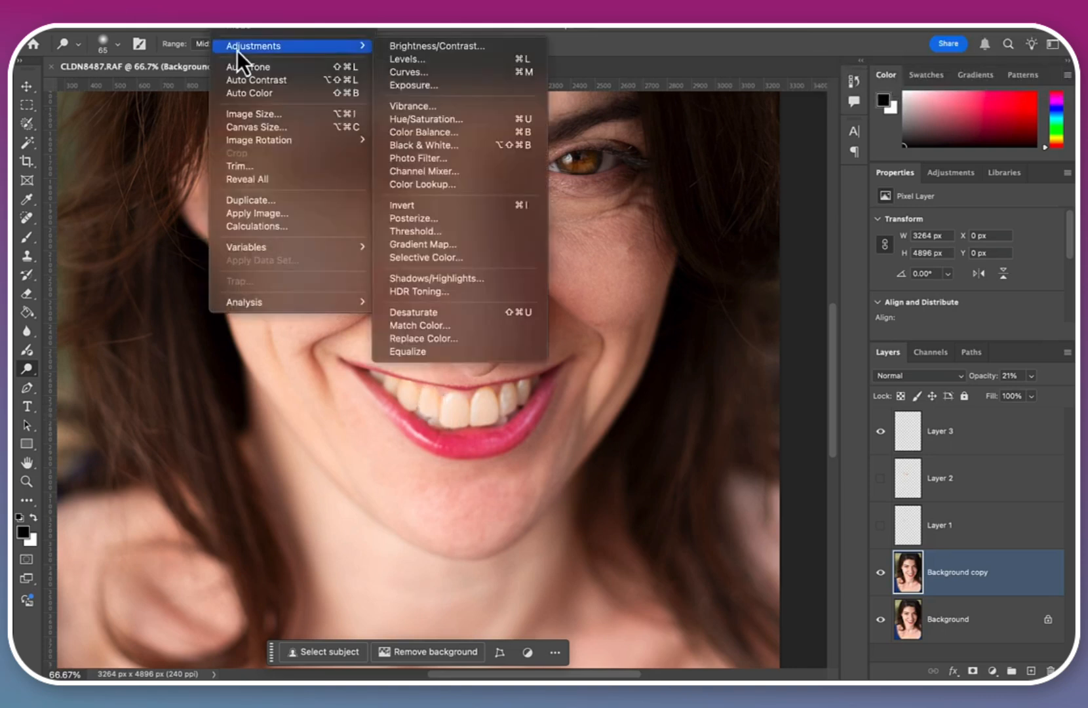
pyautogui.click(437, 121)
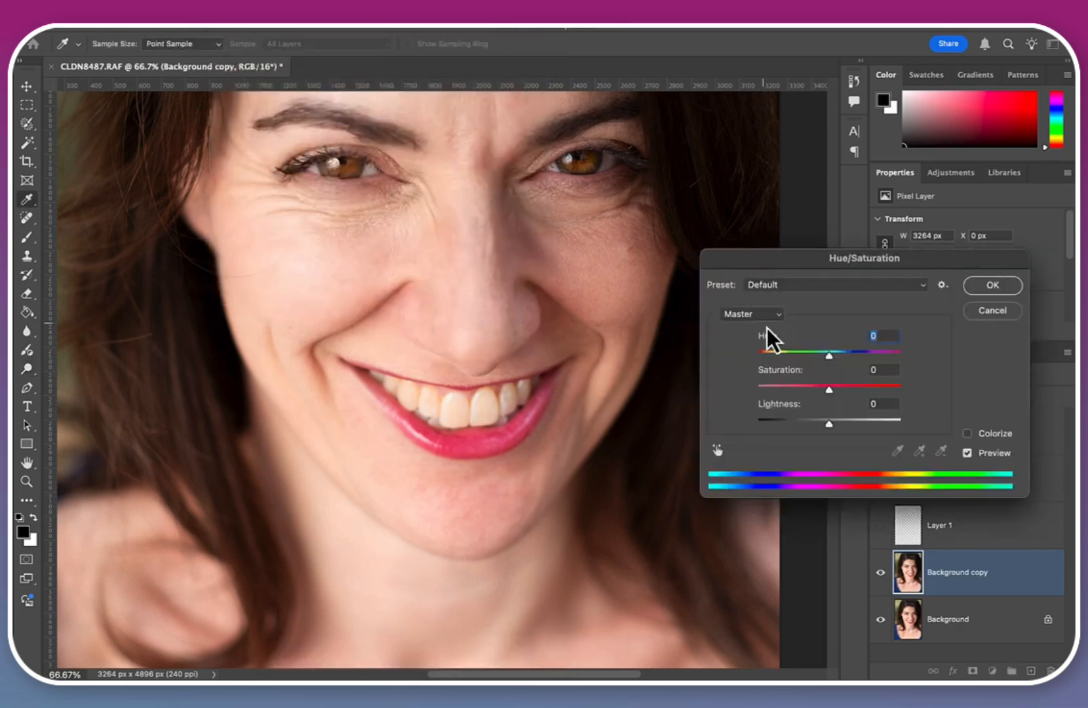
pyautogui.click(773, 314)
pyautogui.click(771, 345)
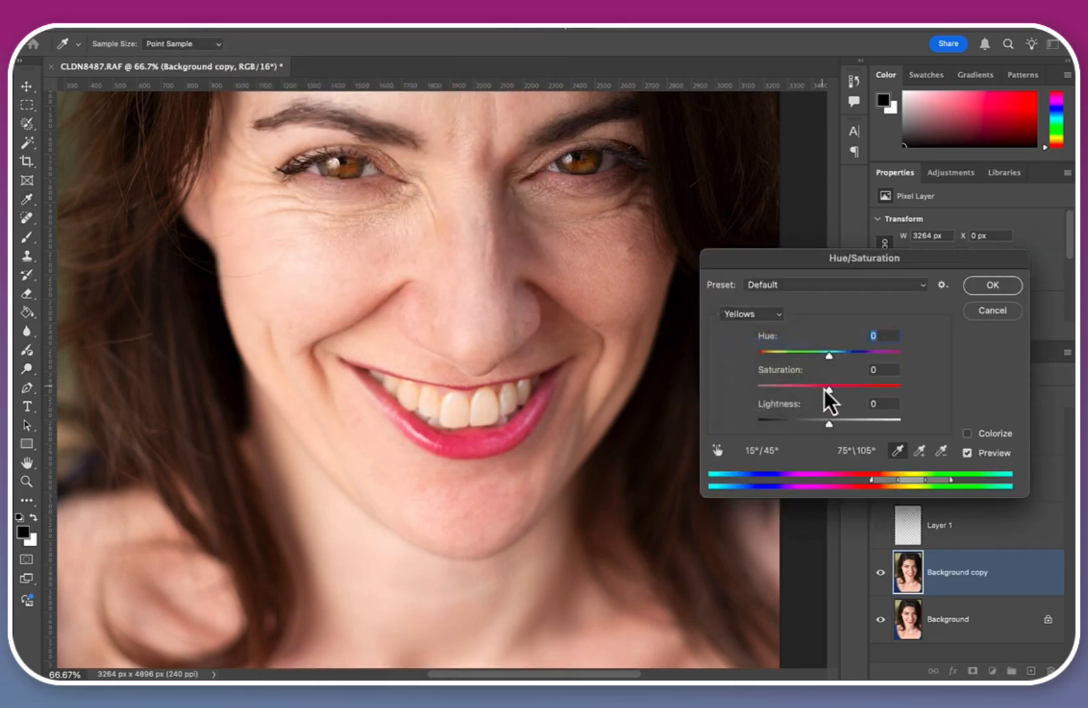
pyautogui.moveTo(828, 391); pyautogui.dragTo(782, 396)
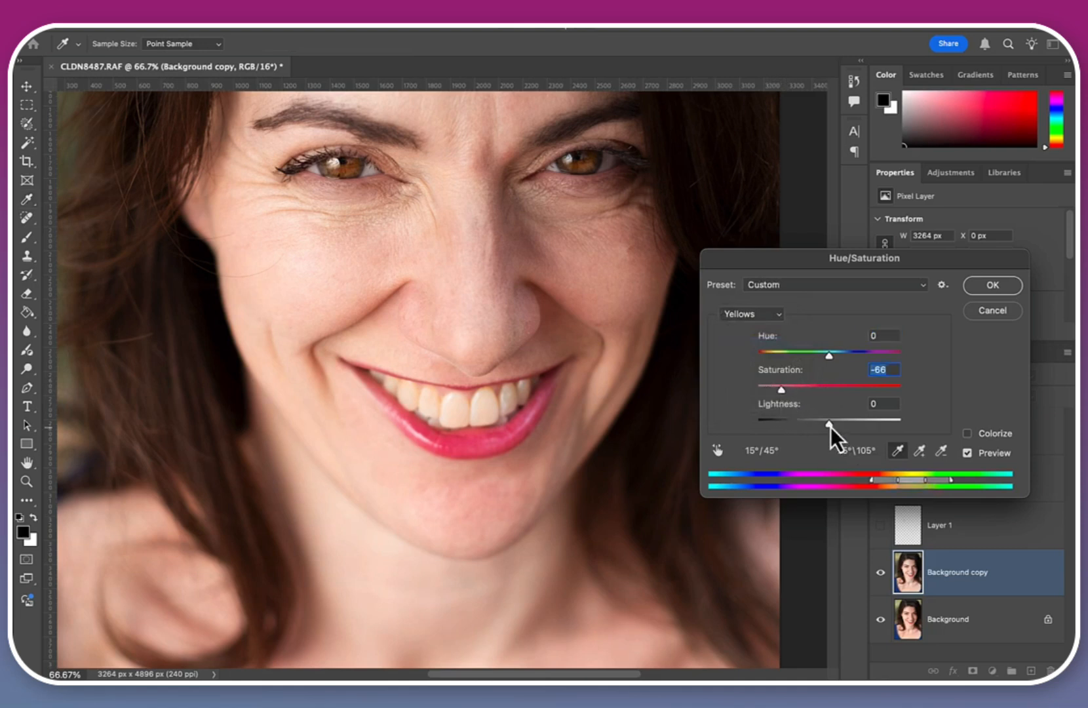
pyautogui.moveTo(830, 427); pyautogui.dragTo(863, 427)
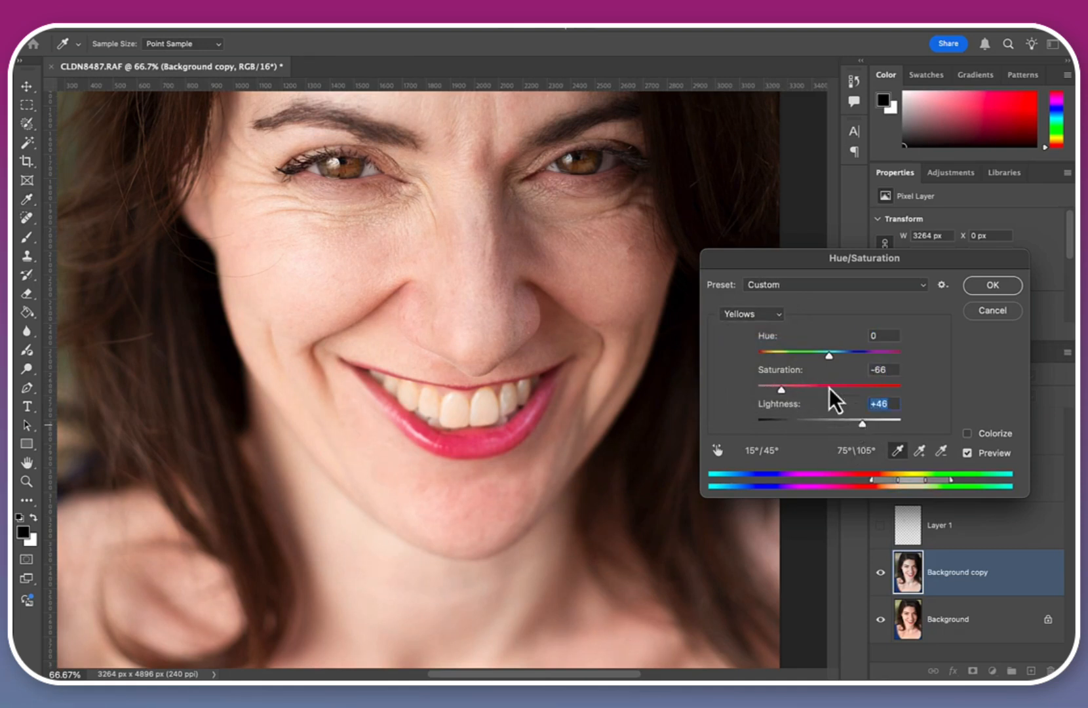
# Step: Set the Reds to saturation -59 and lightness +38 and apply the Hue/Saturation adjustment
pyautogui.click(751, 315)
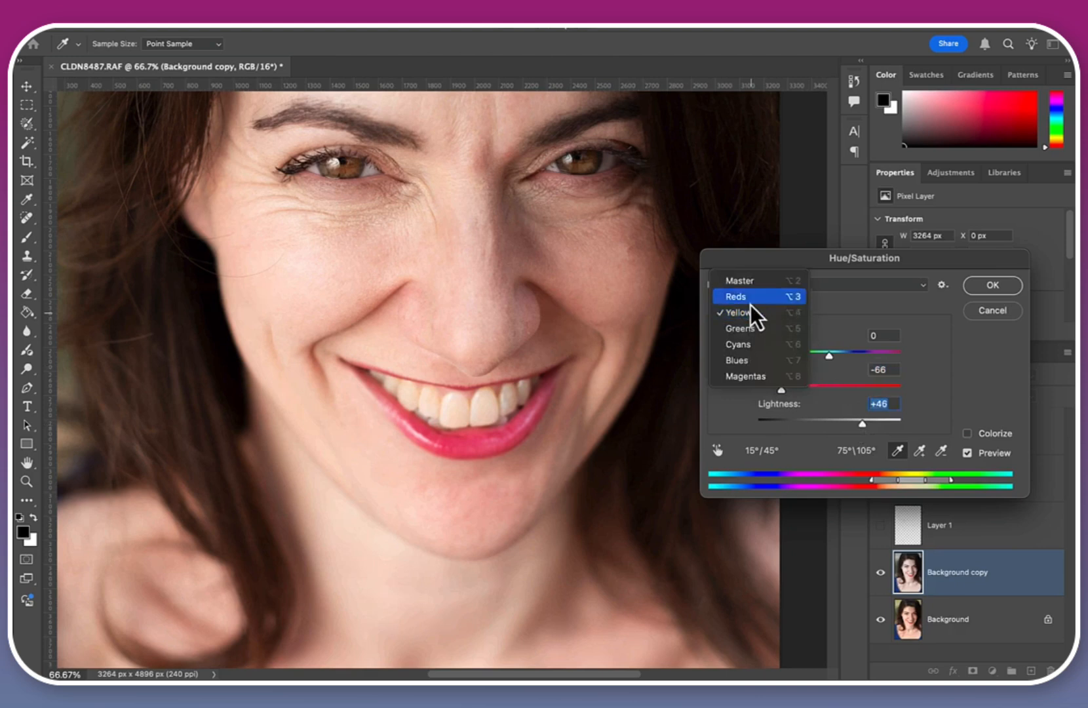
pyautogui.click(781, 298)
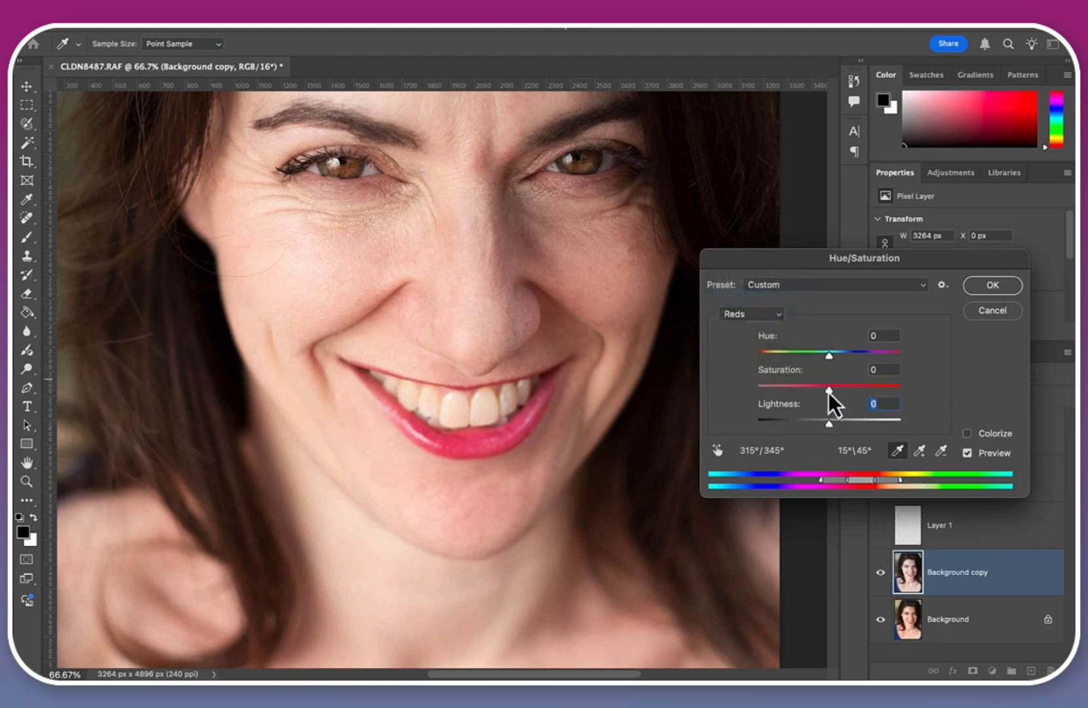
pyautogui.moveTo(828, 392); pyautogui.dragTo(858, 427)
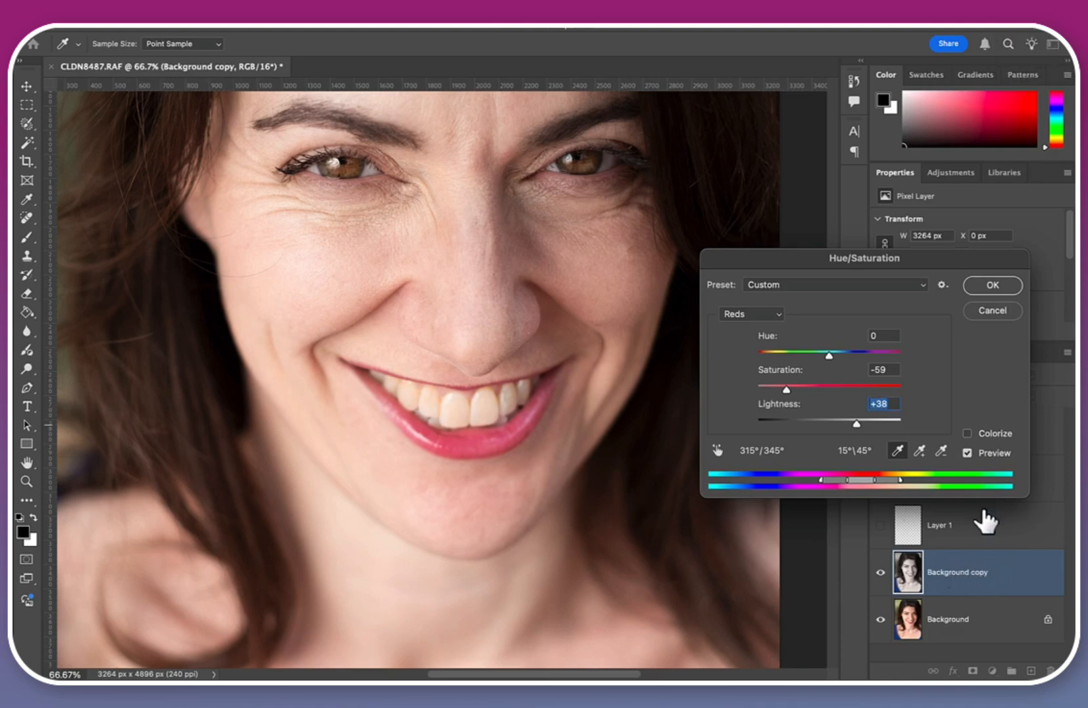
pyautogui.click(990, 290)
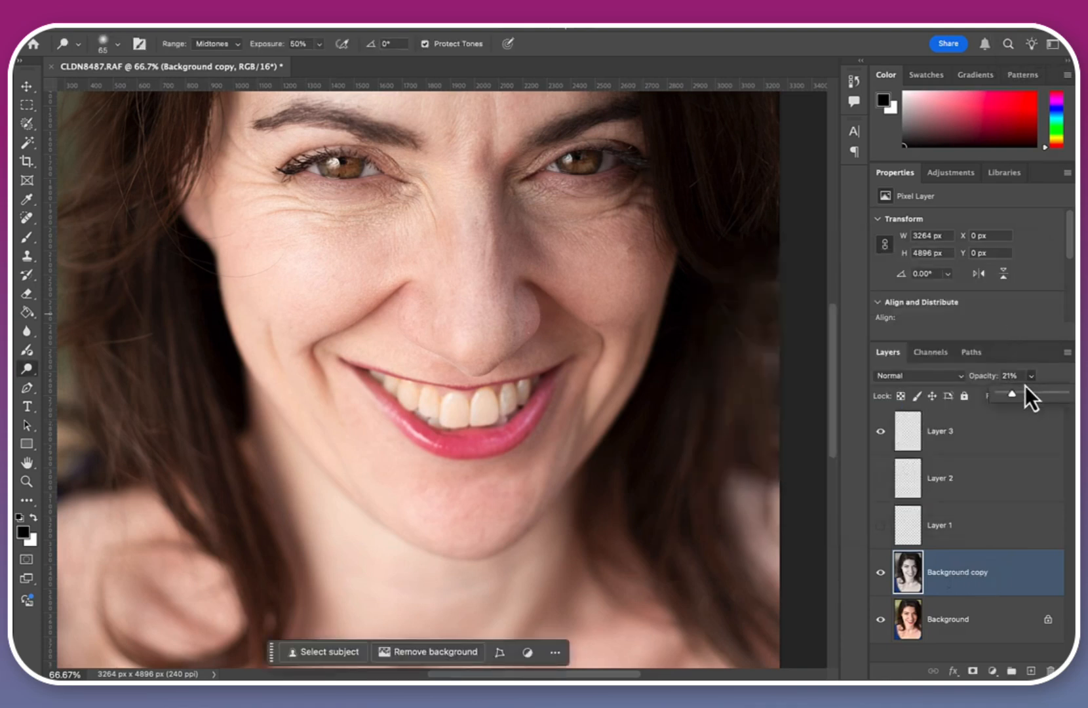
# Step: Raise the Background copy's opacity to 100% and hide its effect with an inverted, black layer mask
pyautogui.moveTo(1064, 393); pyautogui.dragTo(1064, 393)
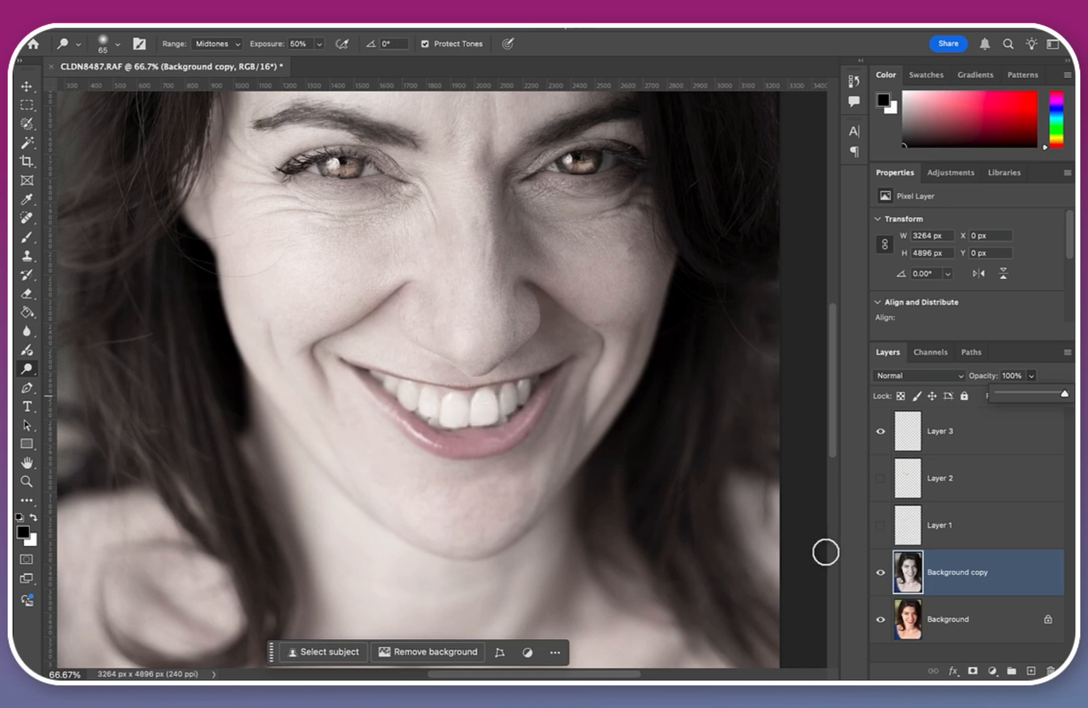
pyautogui.click(974, 671)
pyautogui.press('super+i')
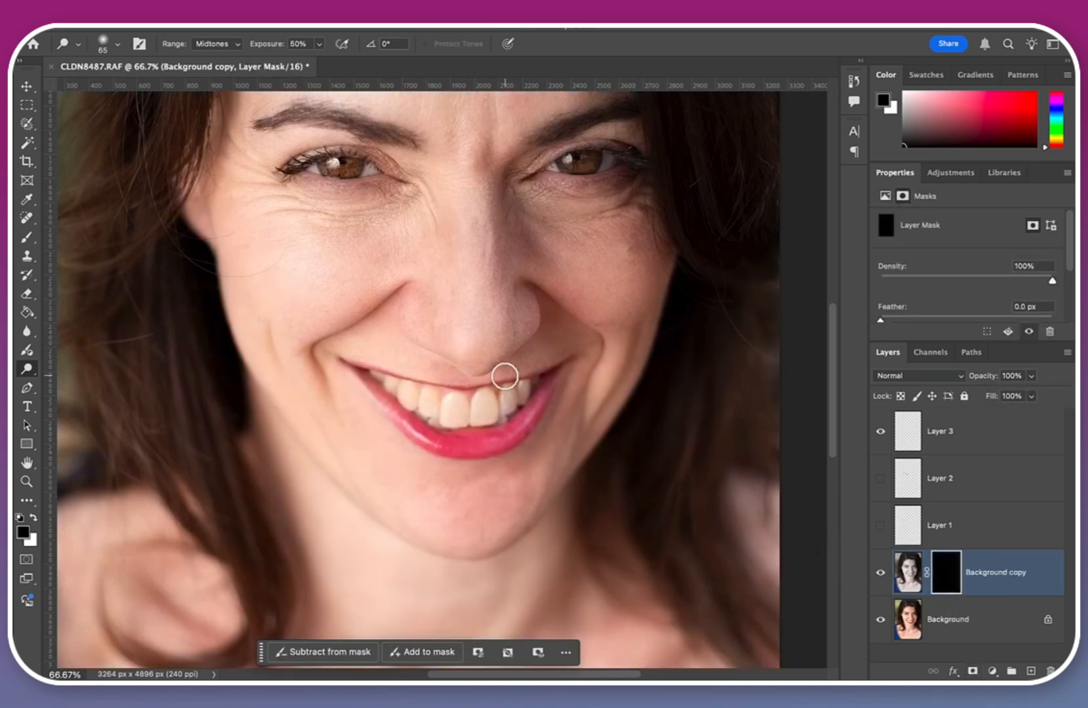
# Step: Paint the teeth with white on the Background copy's mask using the 150 px brush
pyautogui.press('b')
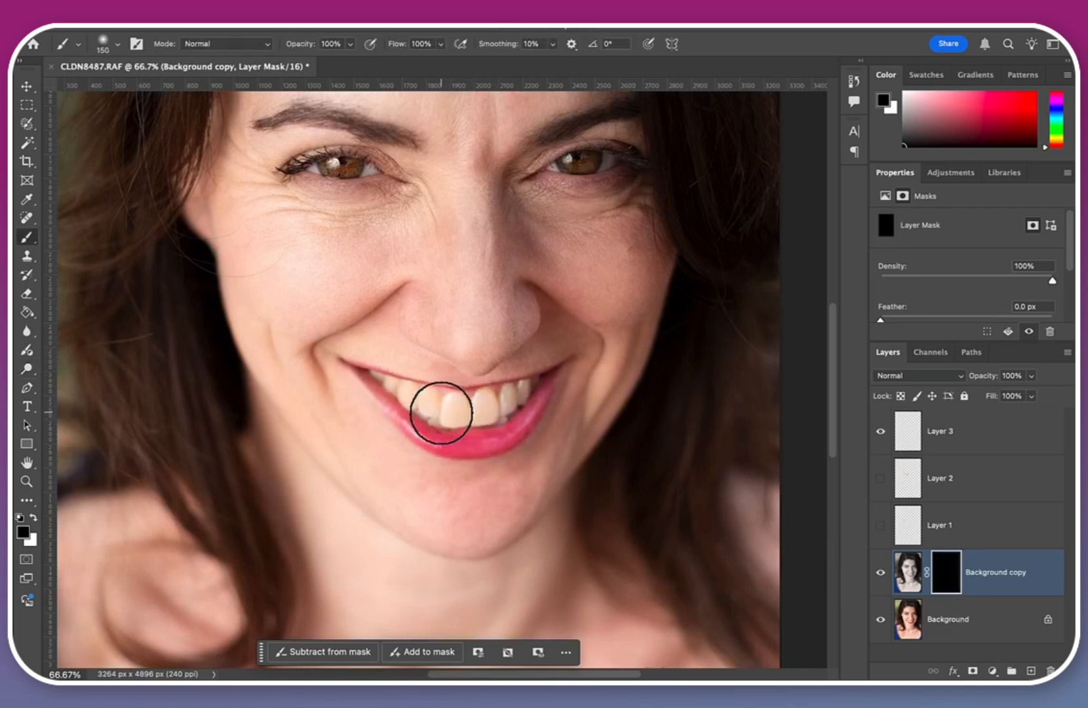
pyautogui.press('x')
pyautogui.moveTo(441, 412)
pyautogui.mouseDown()
pyautogui.moveTo(520, 394)
pyautogui.moveTo(452, 406)
pyautogui.moveTo(395, 393)
pyautogui.moveTo(482, 407)
pyautogui.moveTo(530, 392)
pyautogui.moveTo(477, 412)
pyautogui.moveTo(392, 395)
pyautogui.moveTo(507, 404)
pyautogui.mouseUp()
pyautogui.scroll(2, 507, 403)
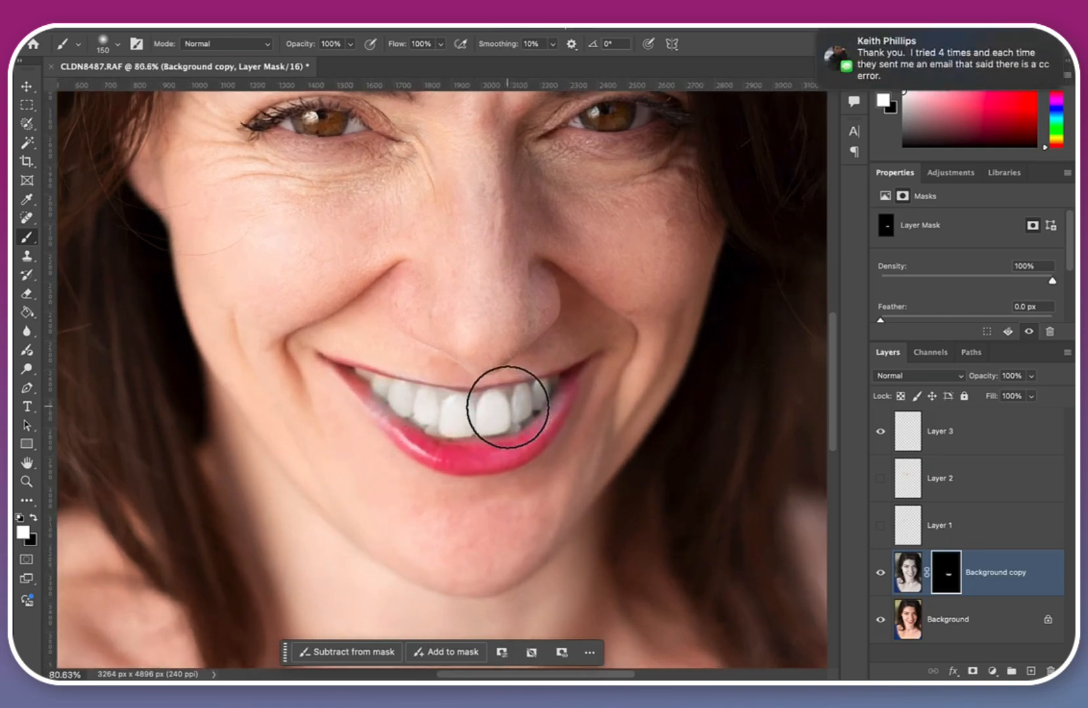
pyautogui.scroll(1, 507, 406)
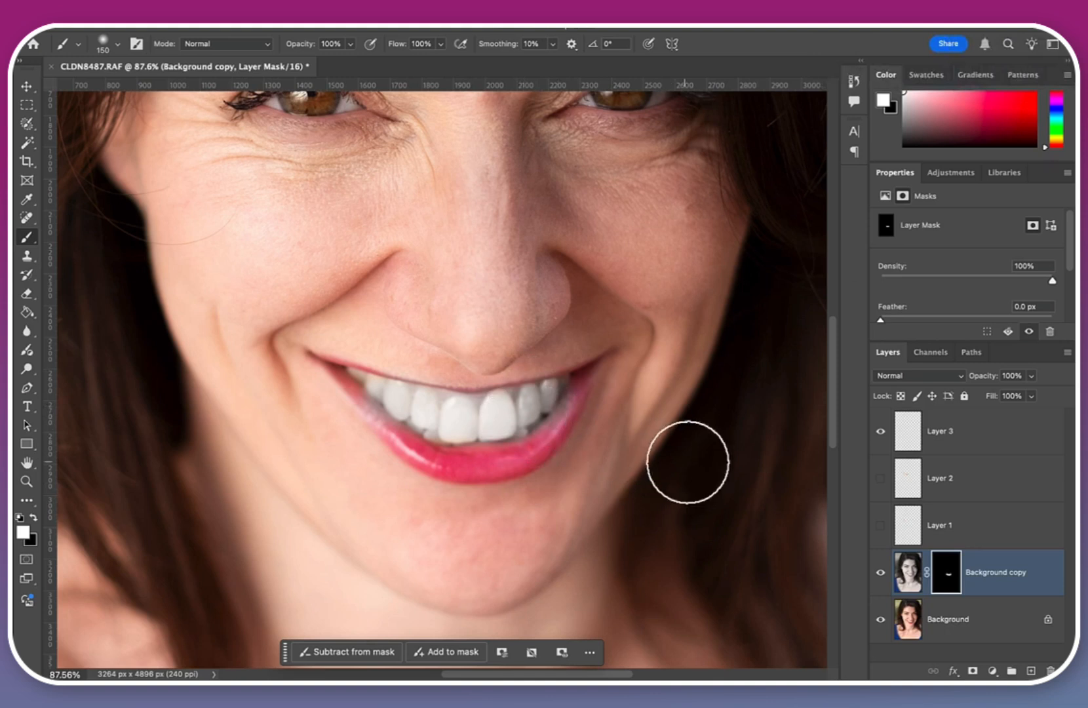
# Step: Lower the Background copy's opacity to 35% and compare the teeth with the layer hidden and shown
pyautogui.click(1032, 377)
pyautogui.moveTo(1034, 392); pyautogui.dragTo(991, 393)
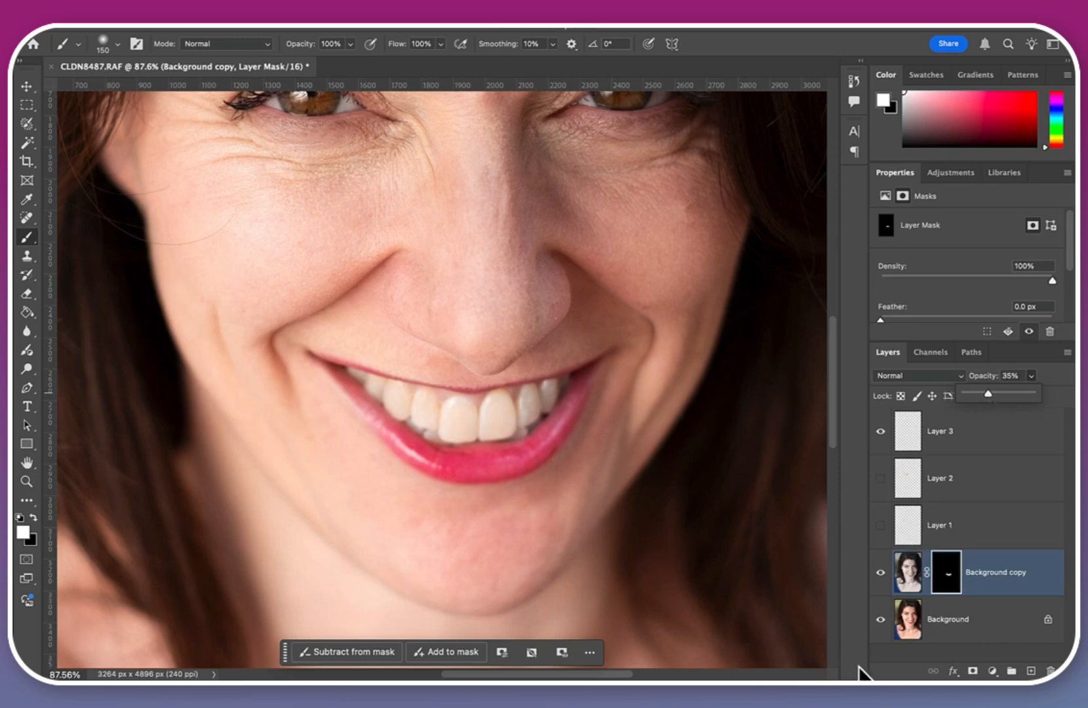
pyautogui.click(881, 574)
pyautogui.click(881, 574)
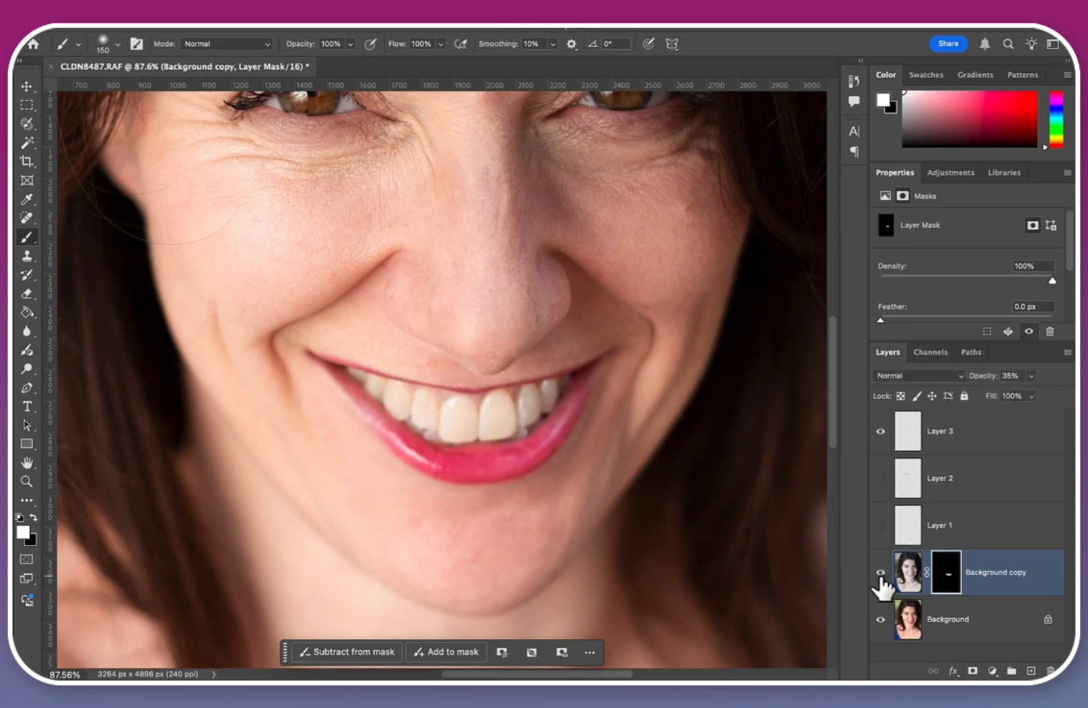
# Step: Hide the Background copy and Layer 3, and show Layer 2 on the full portrait
pyautogui.press('super+minus')
pyautogui.press('super+minus')
pyautogui.press('super+minus')
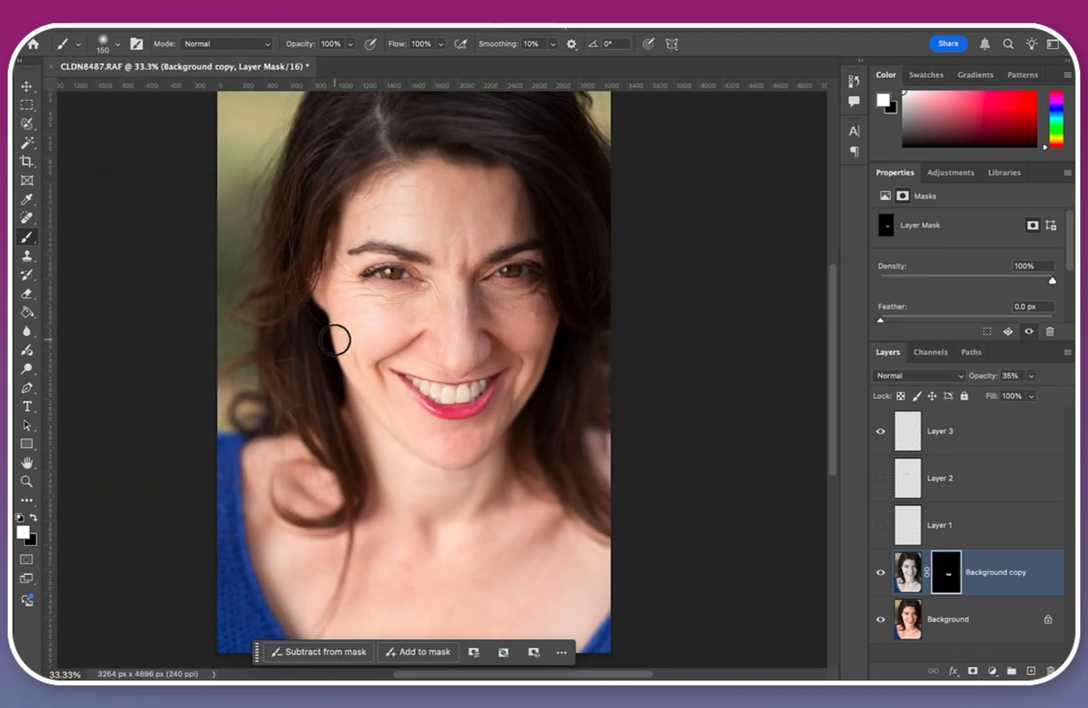
pyautogui.scroll(2, 402, 317)
pyautogui.hscroll(-4, 402, 317)
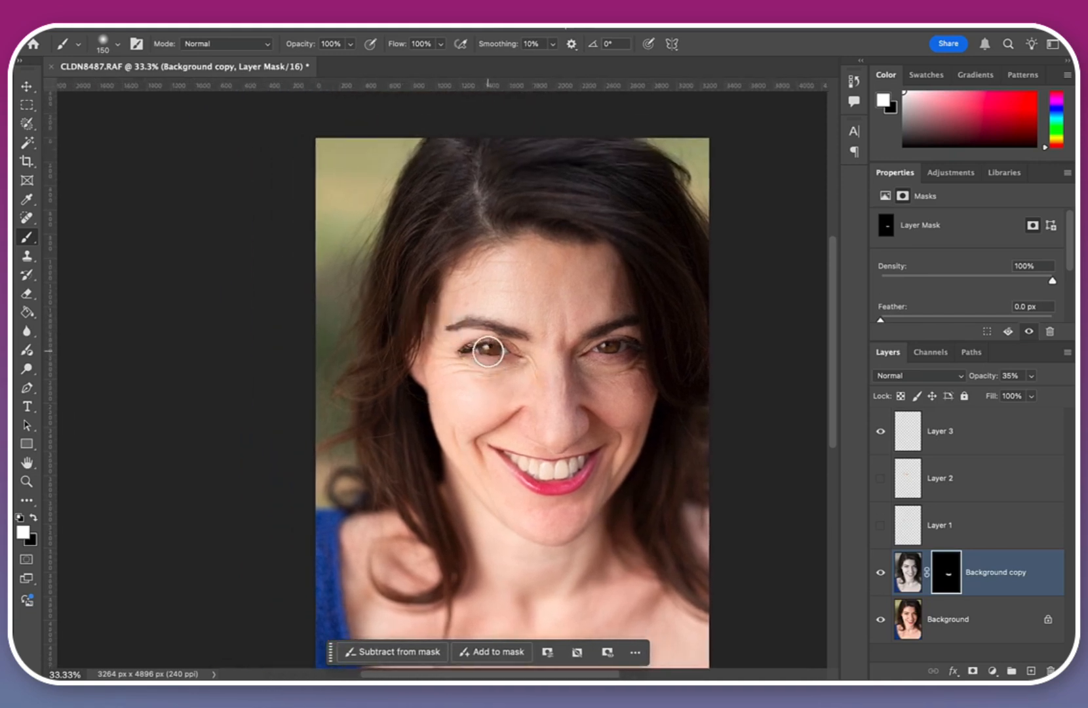
pyautogui.click(880, 573)
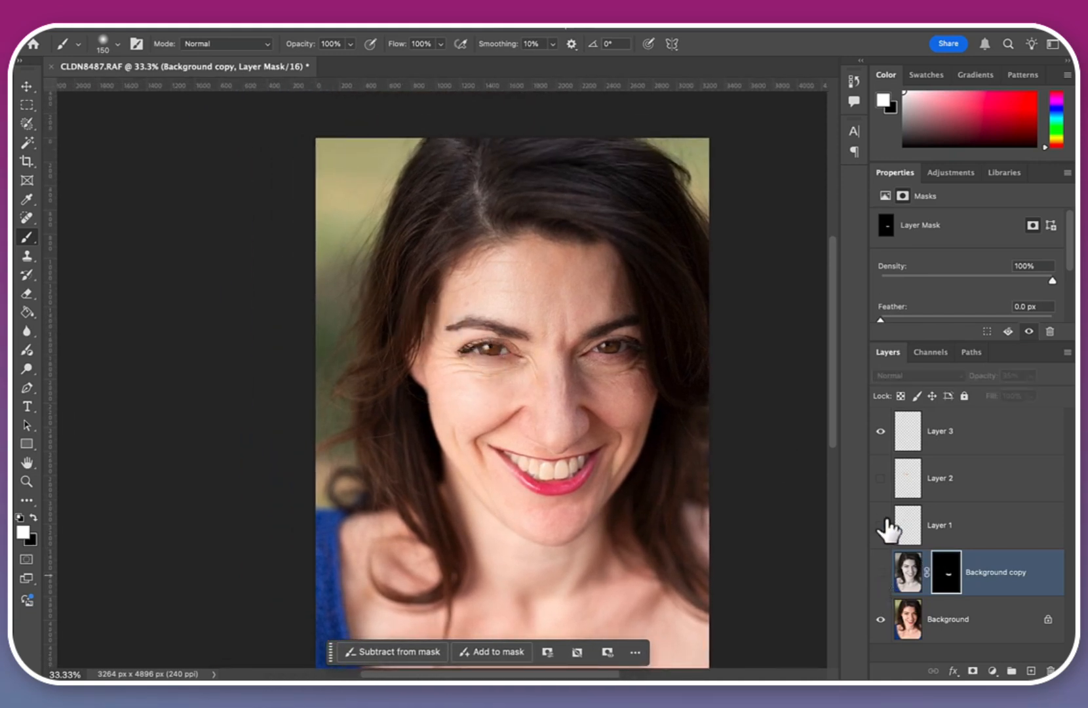
pyautogui.click(880, 478)
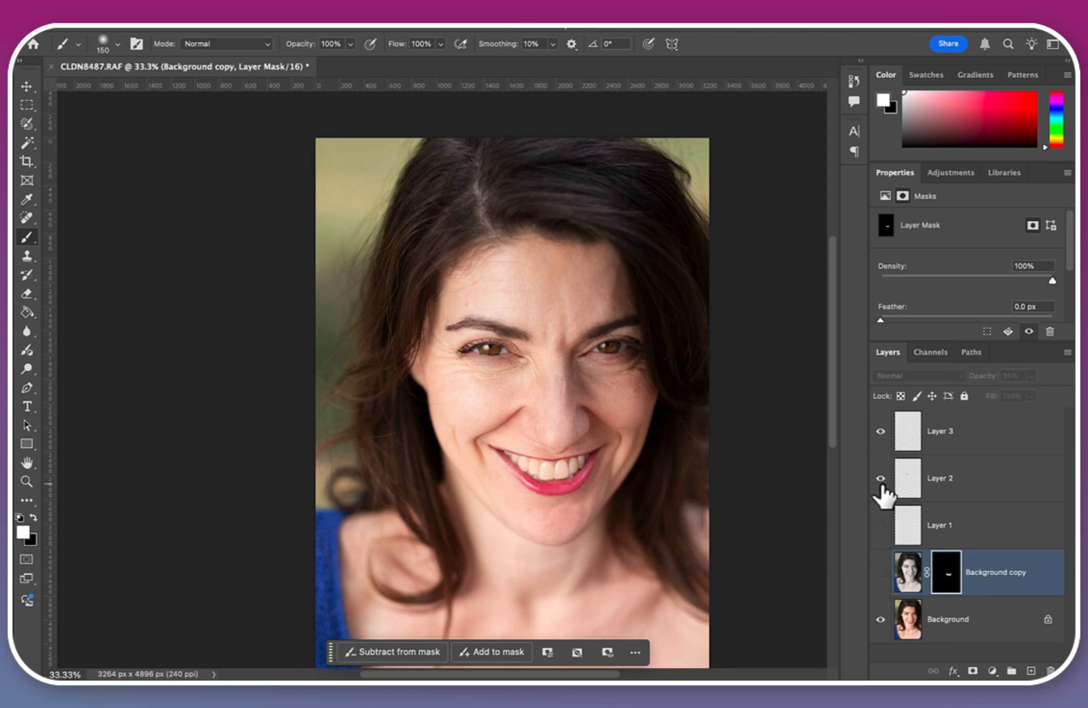
pyautogui.click(880, 430)
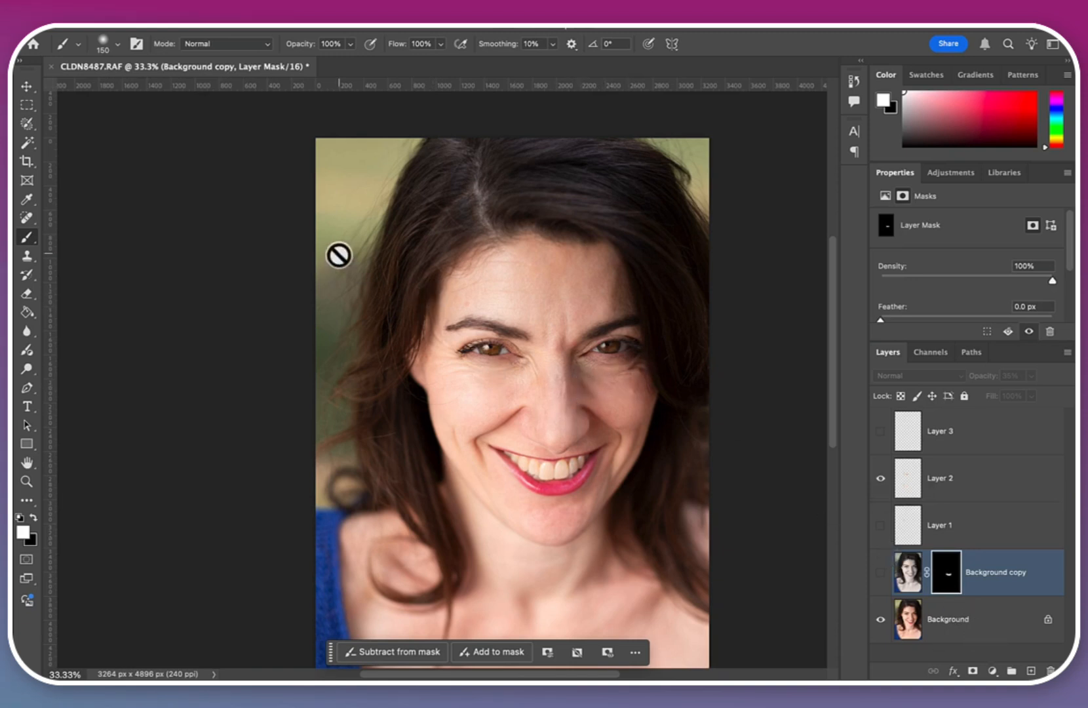
pyautogui.scroll(2, 432, 380)
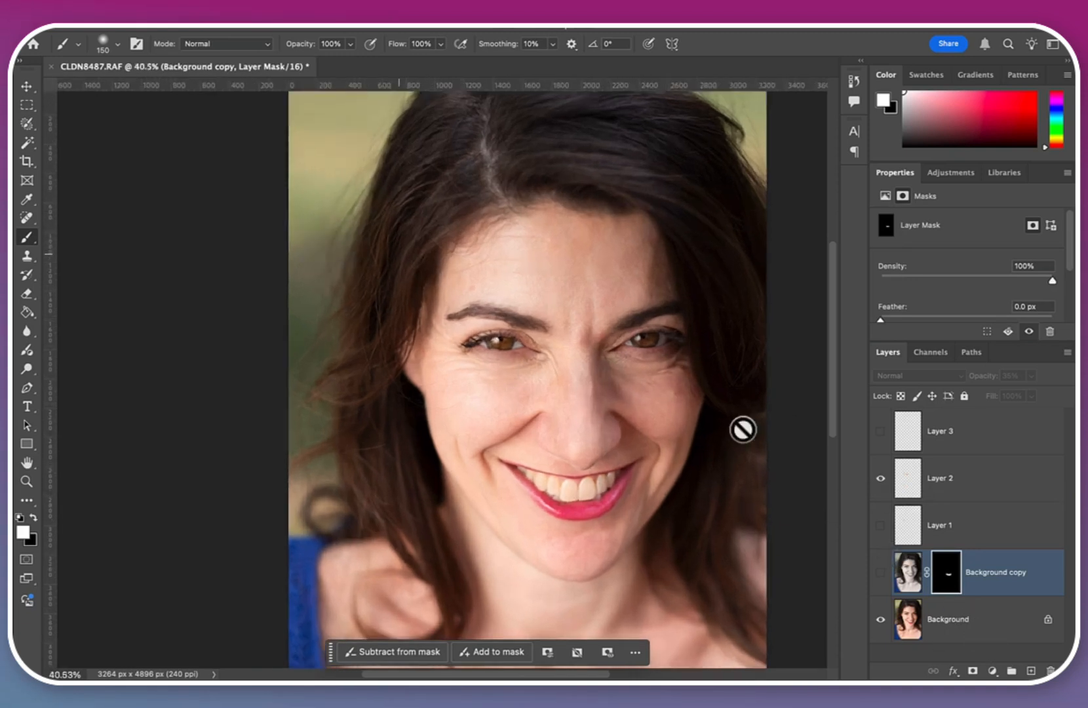
# Step: Remove the long stray hair across the cheek on the Background layer with a 12 px Spot Healing Brush
pyautogui.click(952, 627)
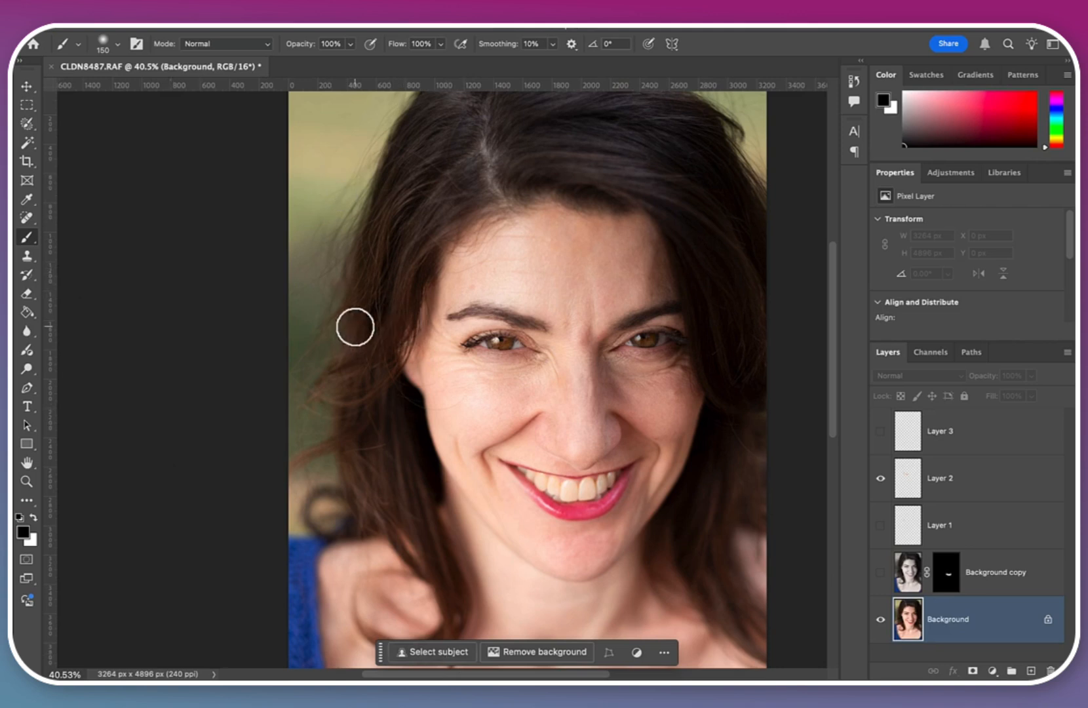
pyautogui.click(27, 223)
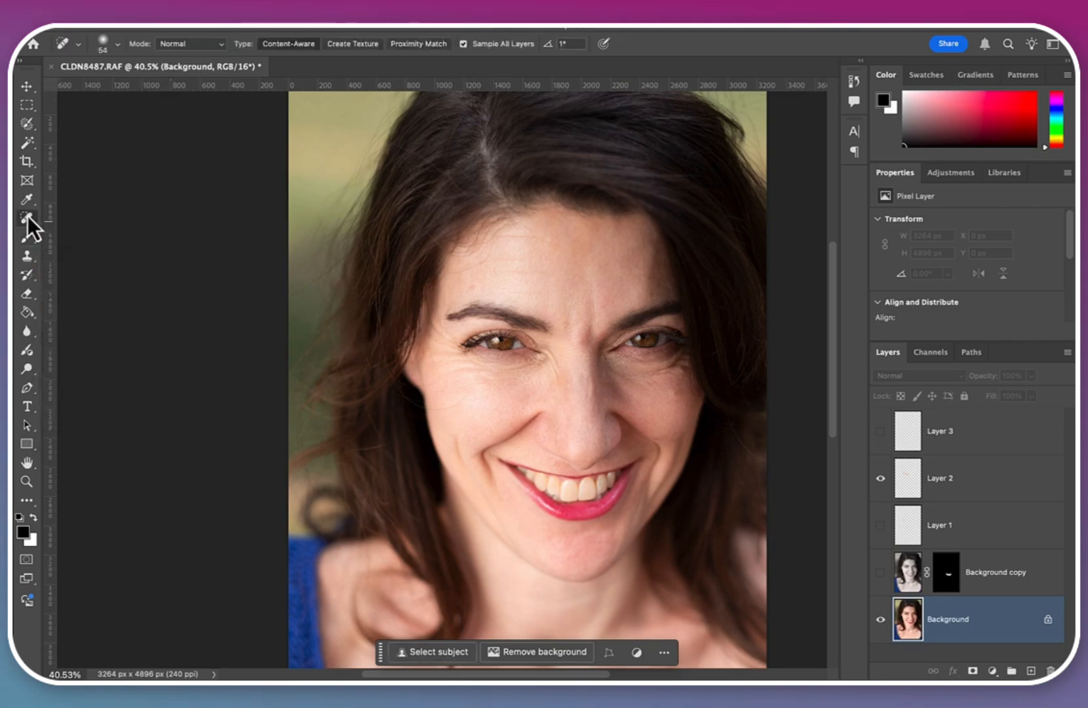
pyautogui.click(71, 216)
pyautogui.press('super+plus')
pyautogui.press('super+plus')
pyautogui.press('super+plus')
pyautogui.press('super+plus')
pyautogui.press('super+plus')
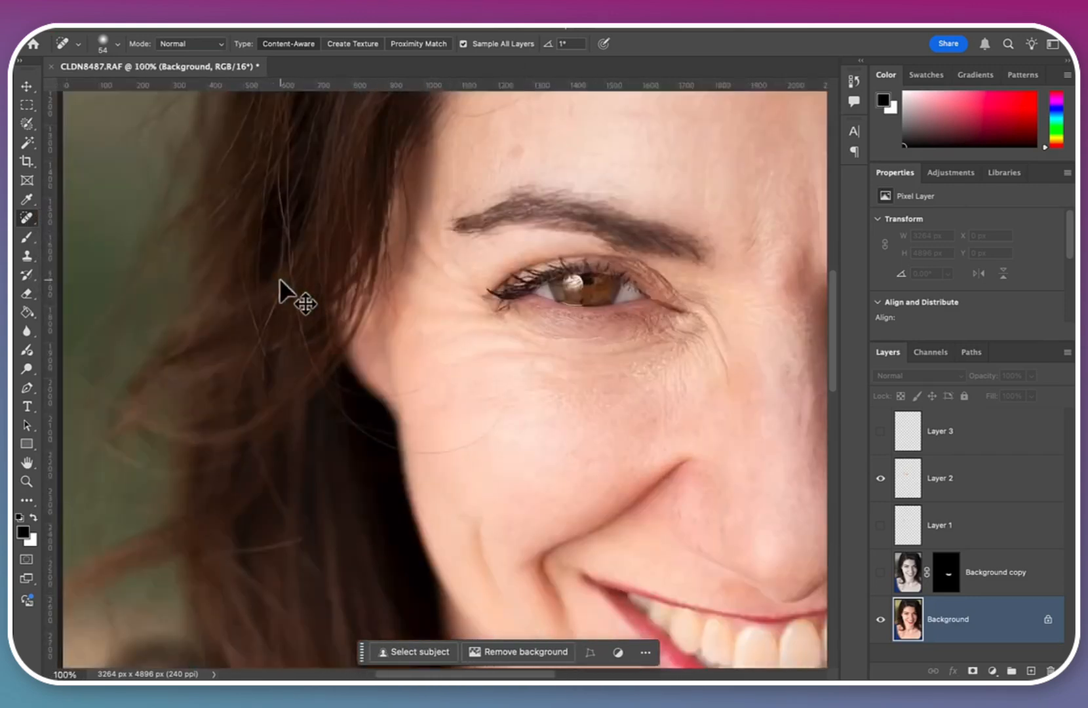
pyautogui.hscroll(-3, 280, 280)
pyautogui.scroll(1, 281, 281)
pyautogui.hscroll(5, 281, 281)
pyautogui.scroll(-3, 441, 301)
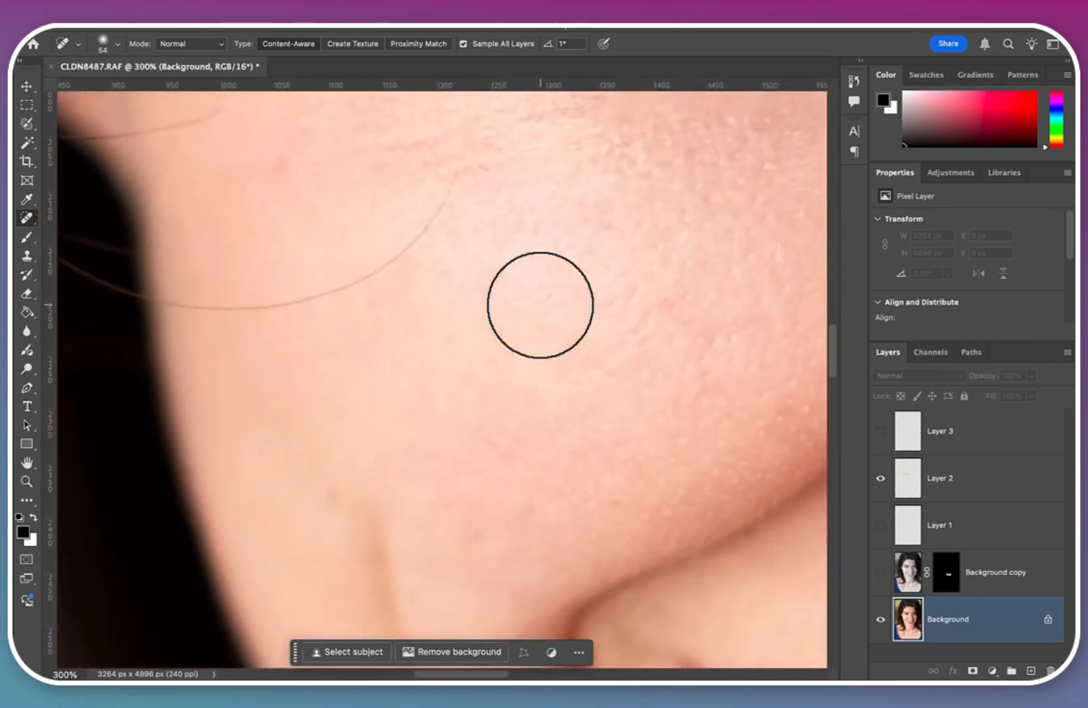
pyautogui.rightClick(501, 281)
pyautogui.click(532, 308)
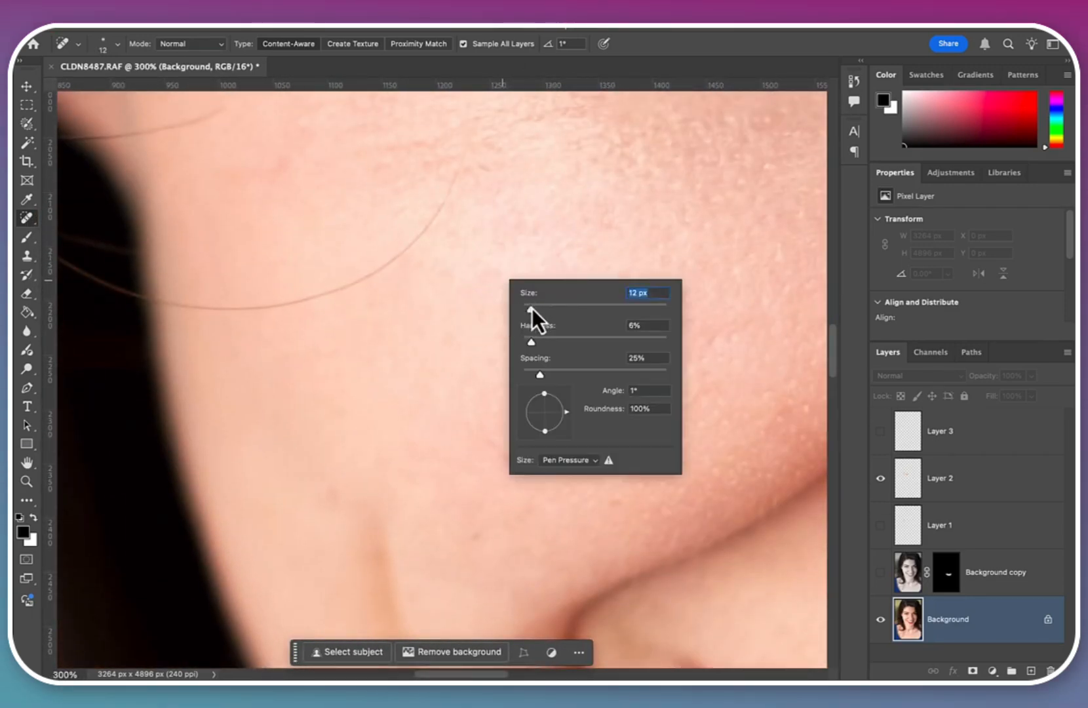
pyautogui.moveTo(463, 154)
pyautogui.mouseDown()
pyautogui.moveTo(429, 230)
pyautogui.moveTo(362, 281)
pyautogui.moveTo(245, 310)
pyautogui.moveTo(160, 305)
pyautogui.moveTo(287, 313)
pyautogui.moveTo(361, 290)
pyautogui.moveTo(299, 294)
pyautogui.moveTo(361, 295)
pyautogui.mouseUp()
pyautogui.scroll(5, 345, 367)
pyautogui.hscroll(-3, 346, 368)
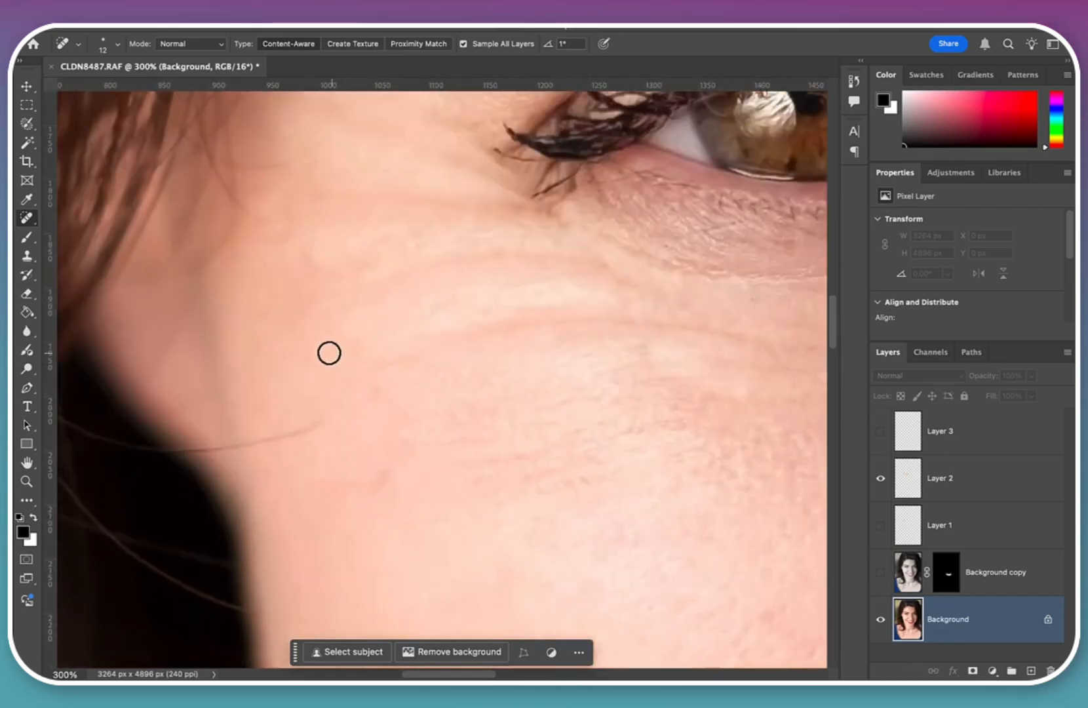
# Step: Heal the shorter stray hair on the upper cheek near the ear with the 12 px Spot Healing Brush
pyautogui.moveTo(320, 424)
pyautogui.mouseDown()
pyautogui.moveTo(230, 450)
pyautogui.moveTo(302, 432)
pyautogui.moveTo(359, 444)
pyautogui.moveTo(378, 393)
pyautogui.moveTo(399, 360)
pyautogui.moveTo(371, 410)
pyautogui.moveTo(424, 329)
pyautogui.moveTo(564, 182)
pyautogui.moveTo(431, 320)
pyautogui.moveTo(377, 393)
pyautogui.mouseUp()
pyautogui.hscroll(-15, 435, 522)
pyautogui.hscroll(2, 435, 523)
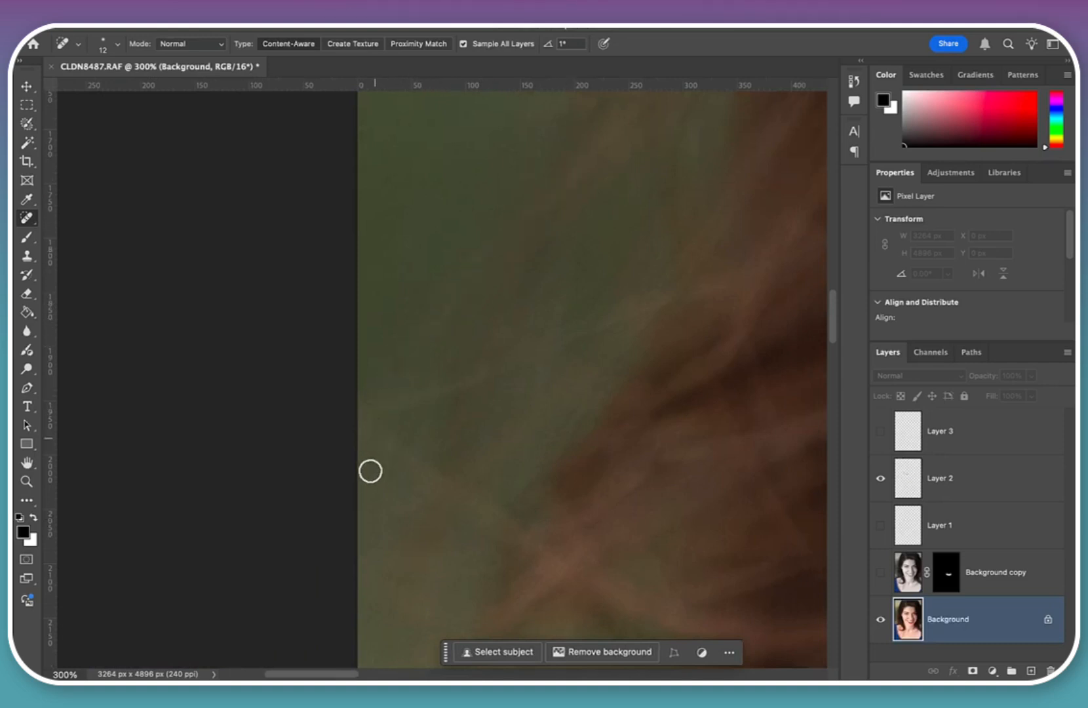
# Step: Show the Background copy layer with the whitened teeth again and save the retouched portrait
pyautogui.press('super+minus')
pyautogui.press('super+minus')
pyautogui.press('super+minus')
pyautogui.press('super+minus')
pyautogui.press('super+minus')
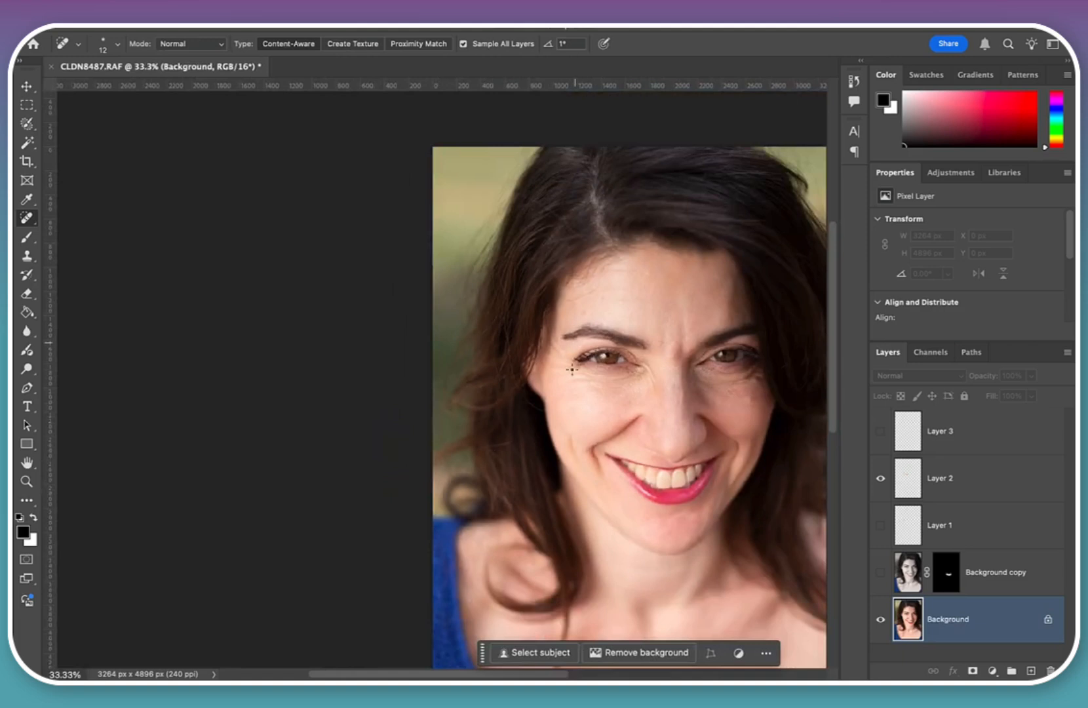
pyautogui.hscroll(5, 562, 424)
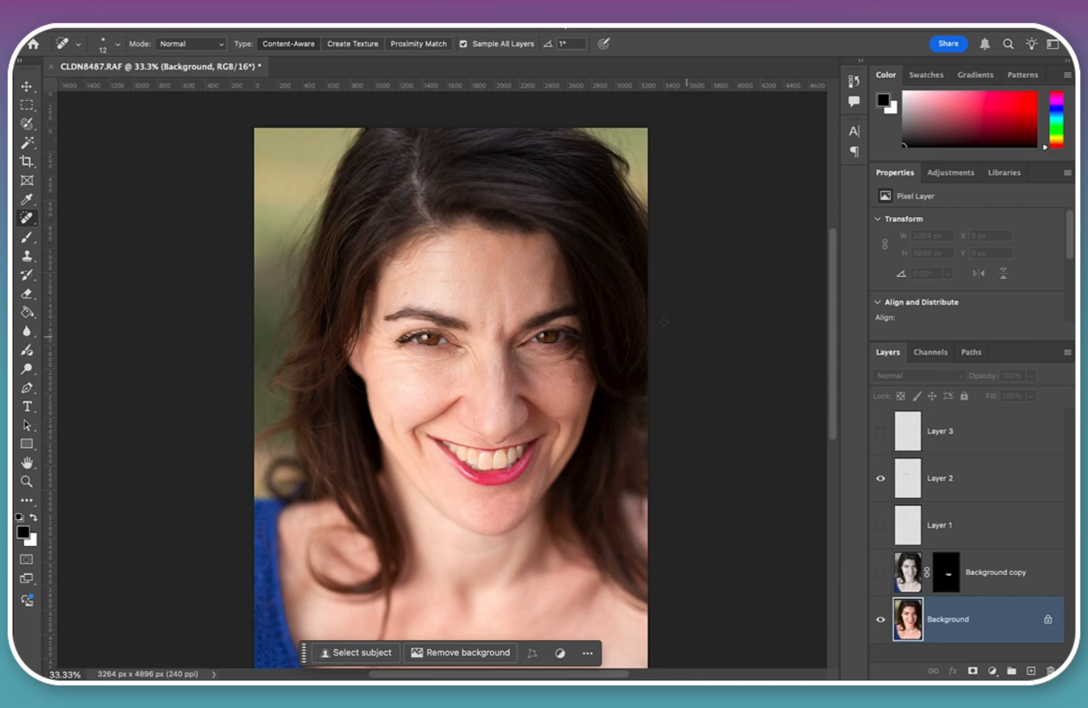
pyautogui.click(880, 572)
pyautogui.press('super+s')
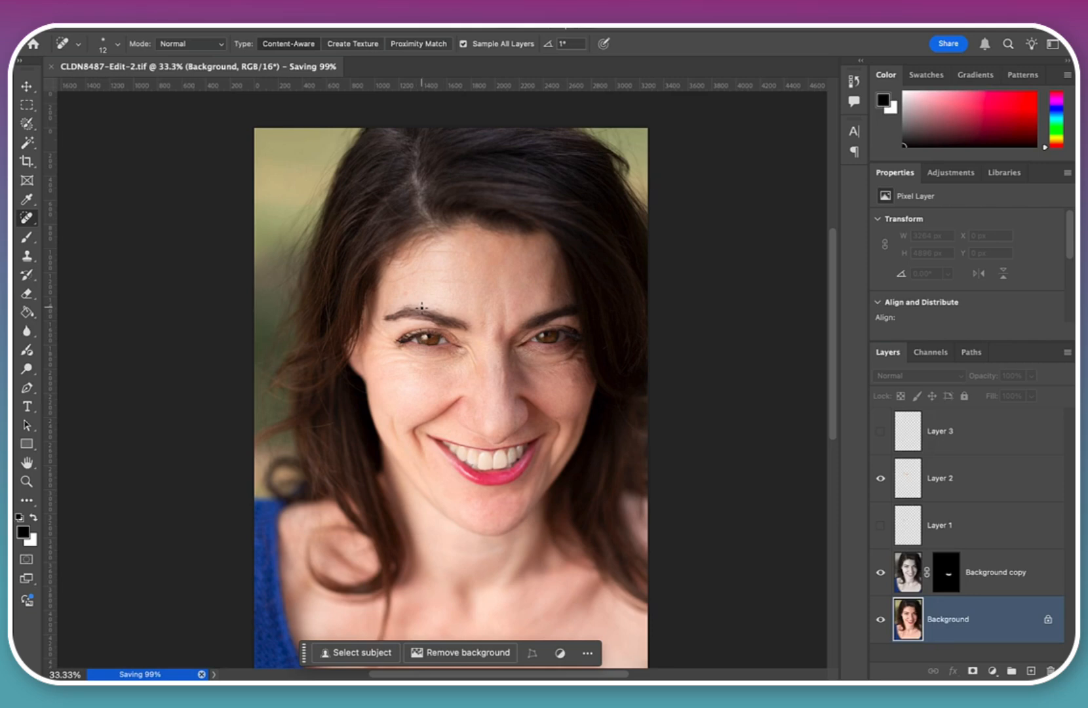
# Step: Switch to Lightroom Classic and compare the retouched CLDN8487-Edit-2.tif with the original CLDN8487.RAF
pyautogui.press('super+Tab')
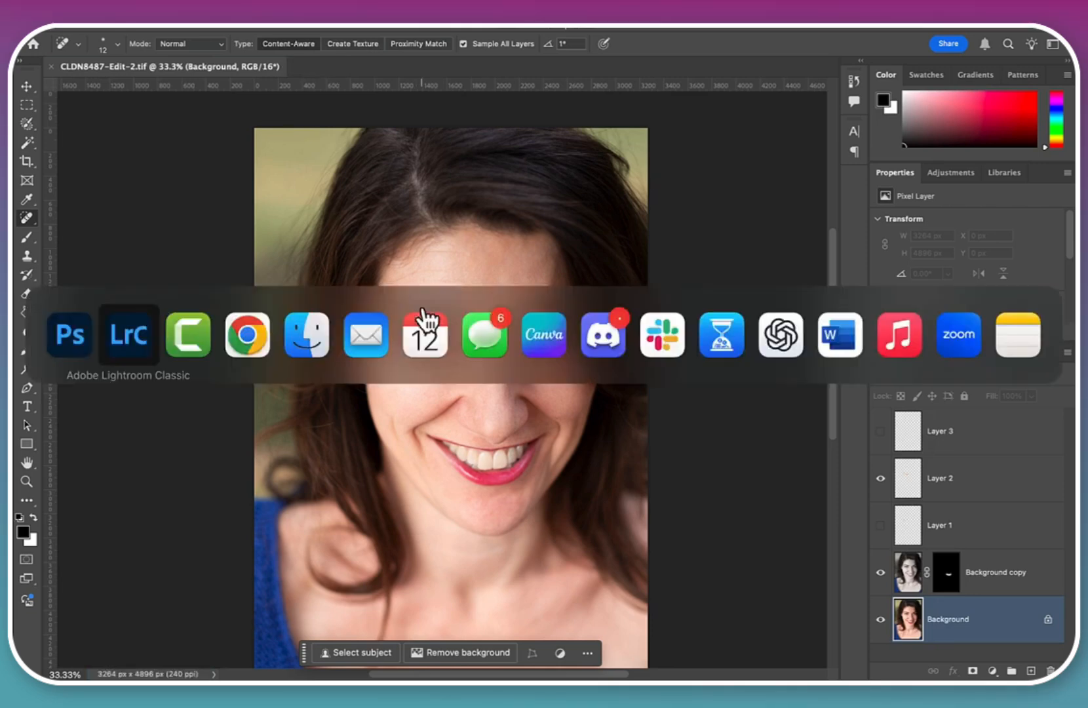
pyautogui.click(126, 354)
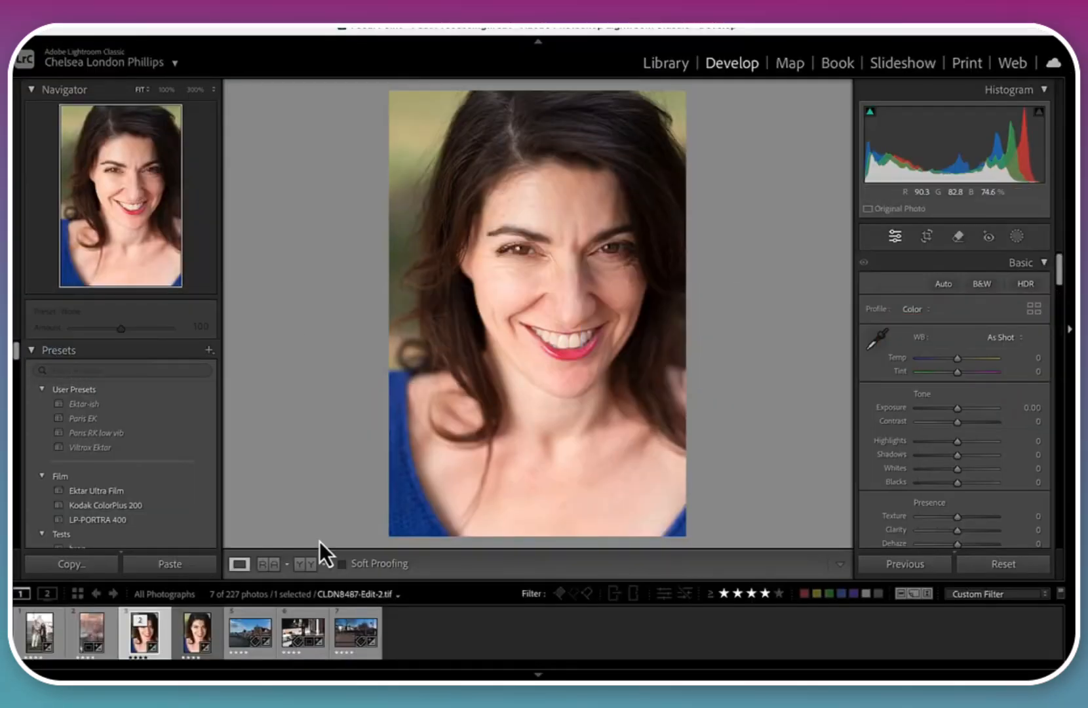
pyautogui.click(196, 629)
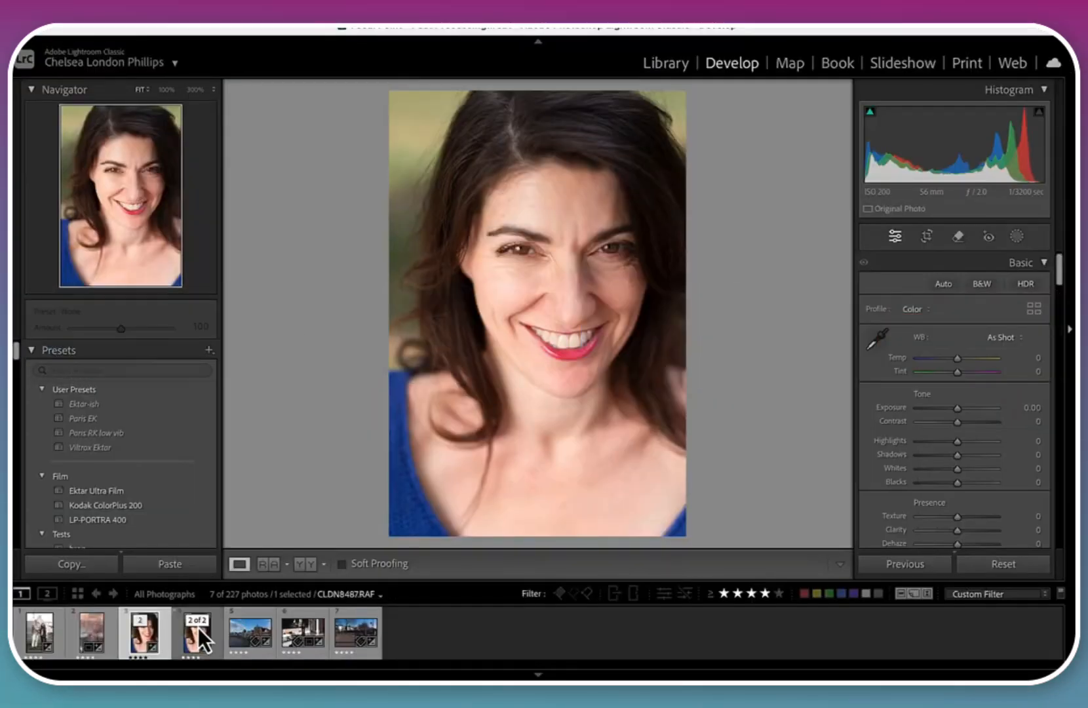
pyautogui.click(155, 635)
pyautogui.press('Right')
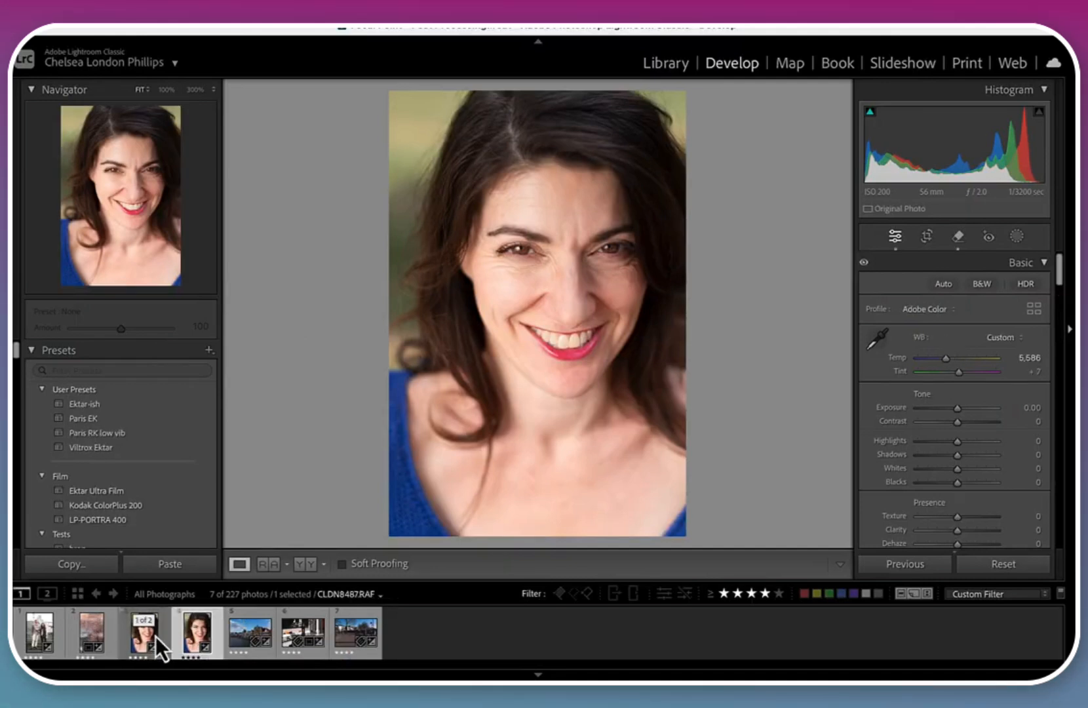
pyautogui.press('Left')
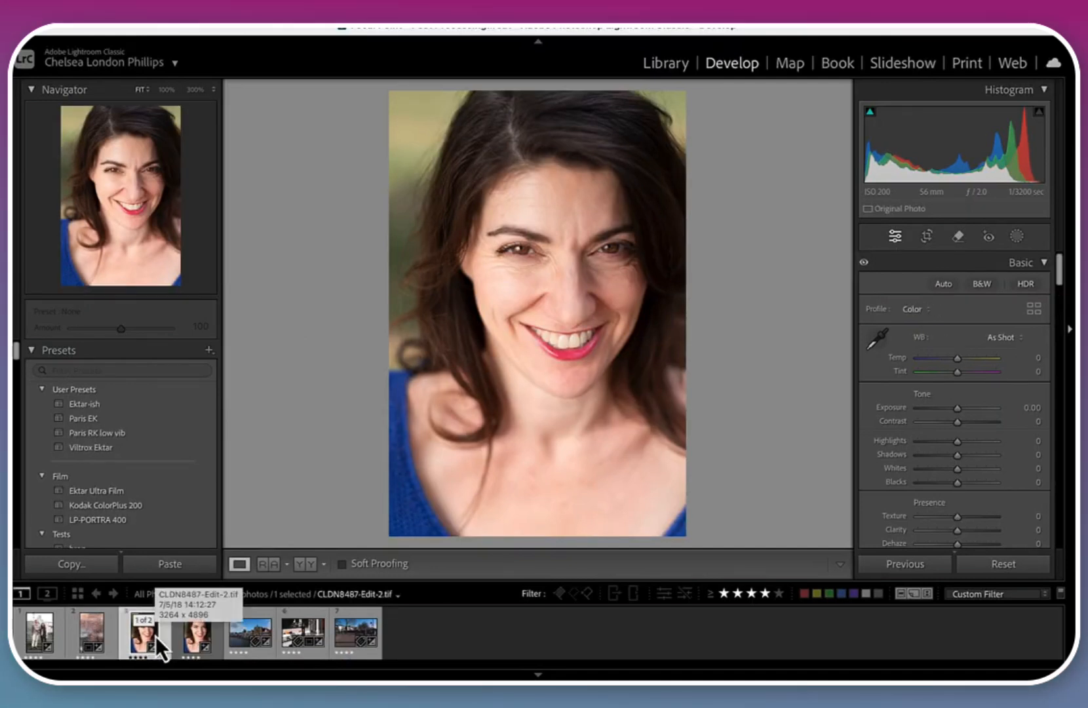
pyautogui.press('Right')
pyautogui.press('Left')
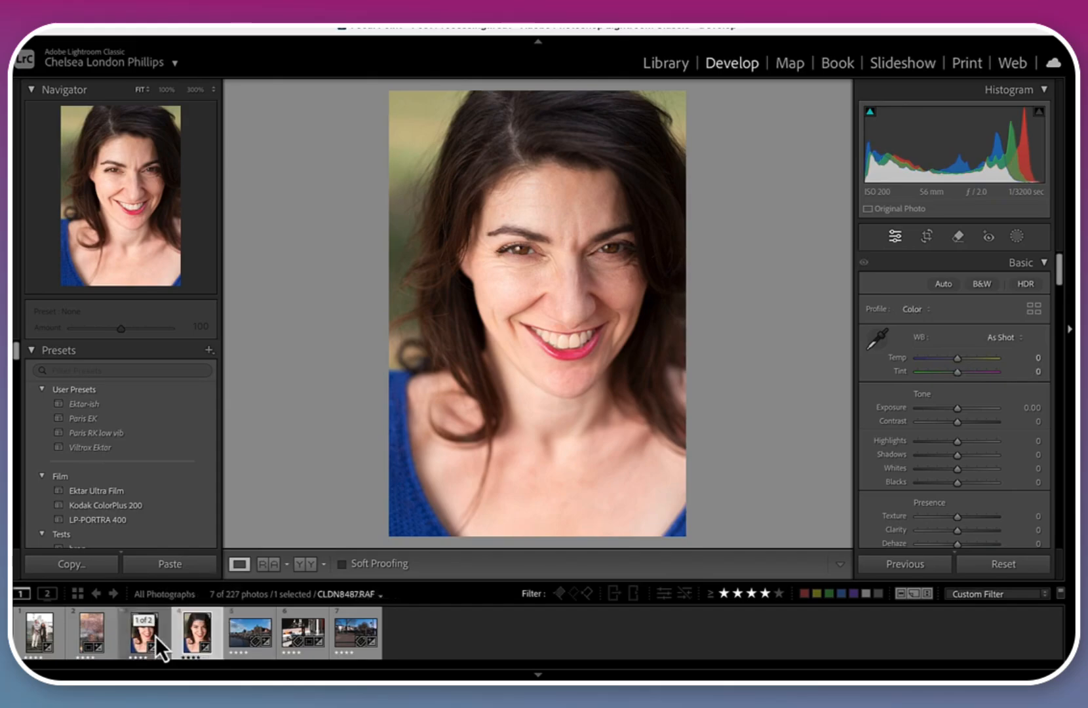